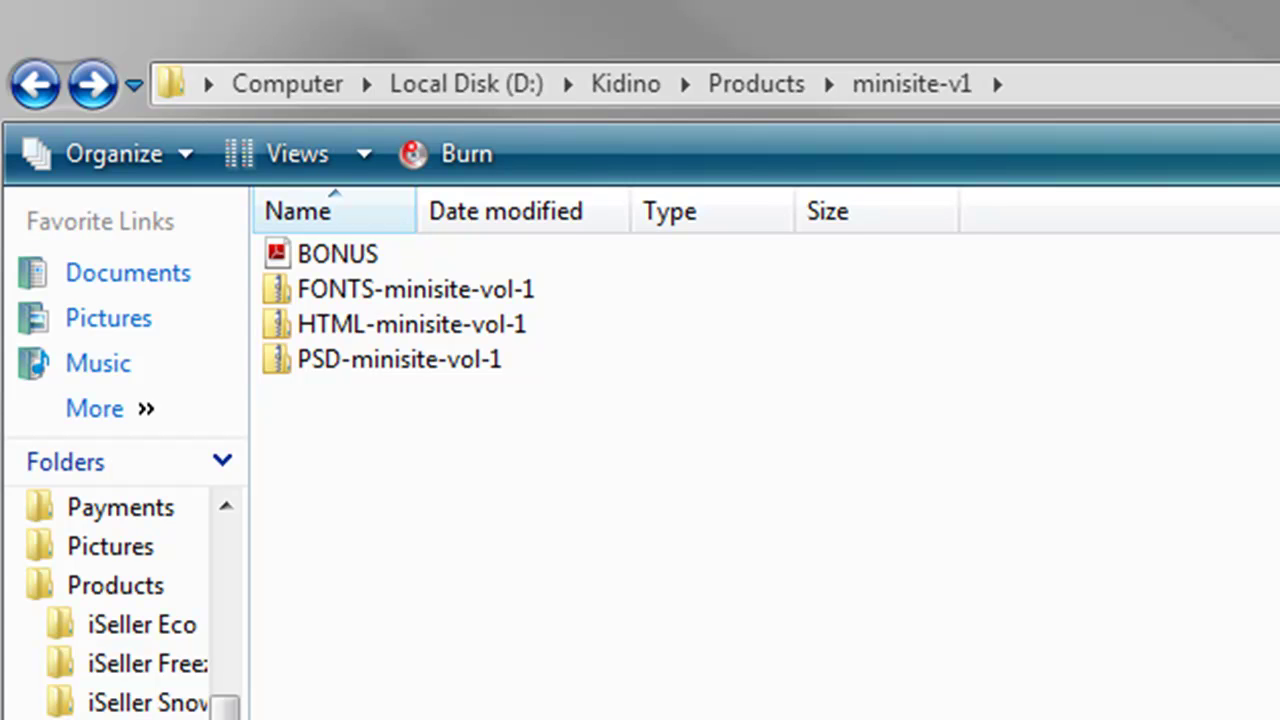
Step: Extract HTML-minisite-vol-1.zip with 7-Zip into its own HTML-minisite-vol-1 folder
{"action": "right_click", "coordinate": [461, 335]}
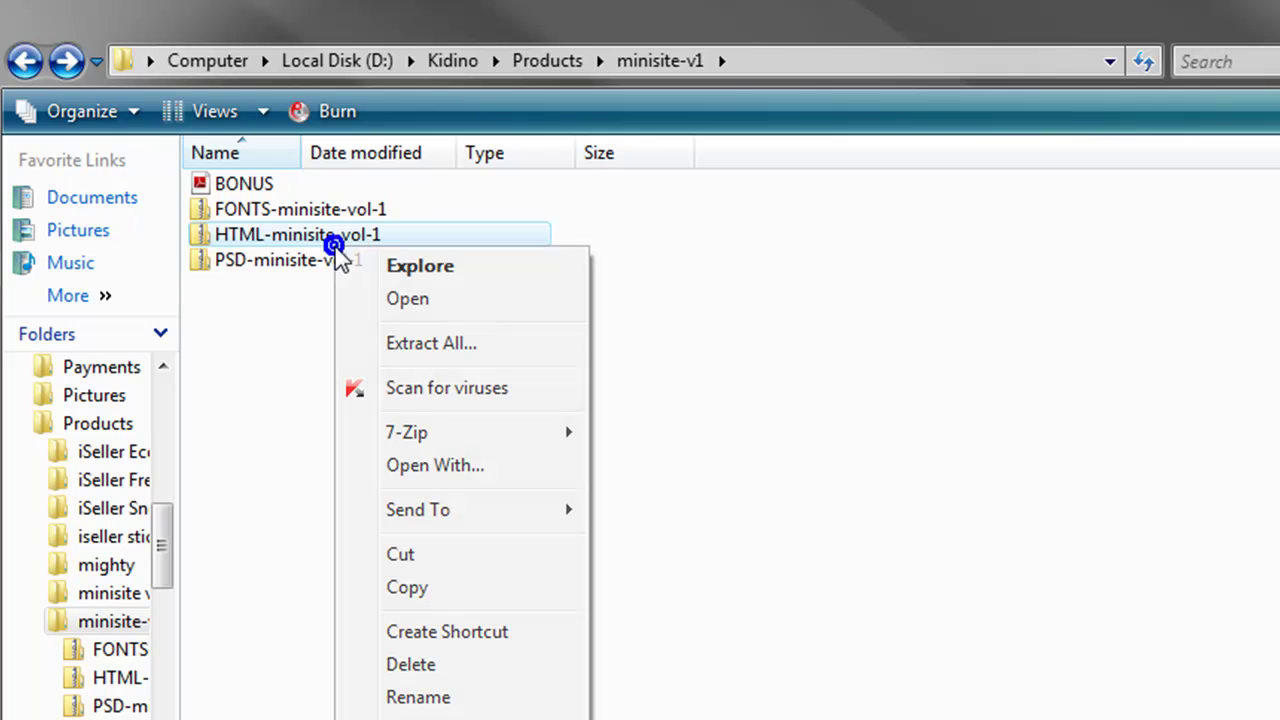
{"action": "mouse_move", "coordinate": [457, 431]}
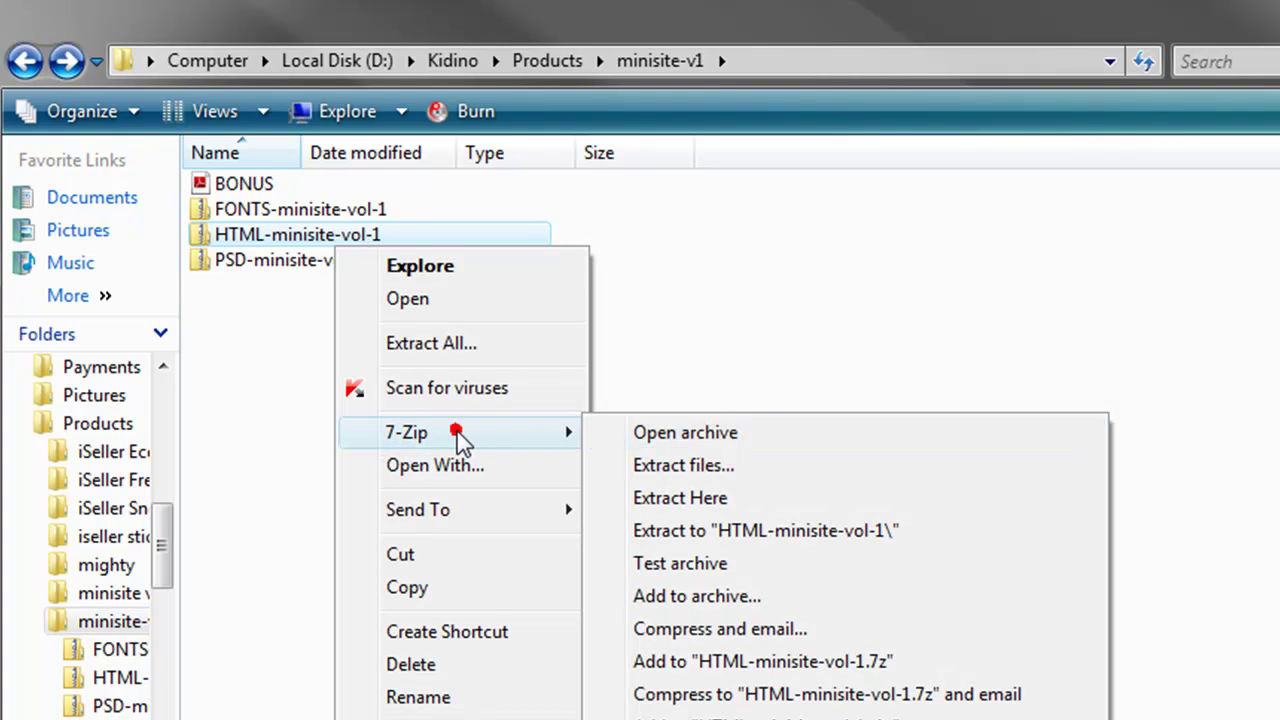
{"action": "left_click", "coordinate": [766, 349]}
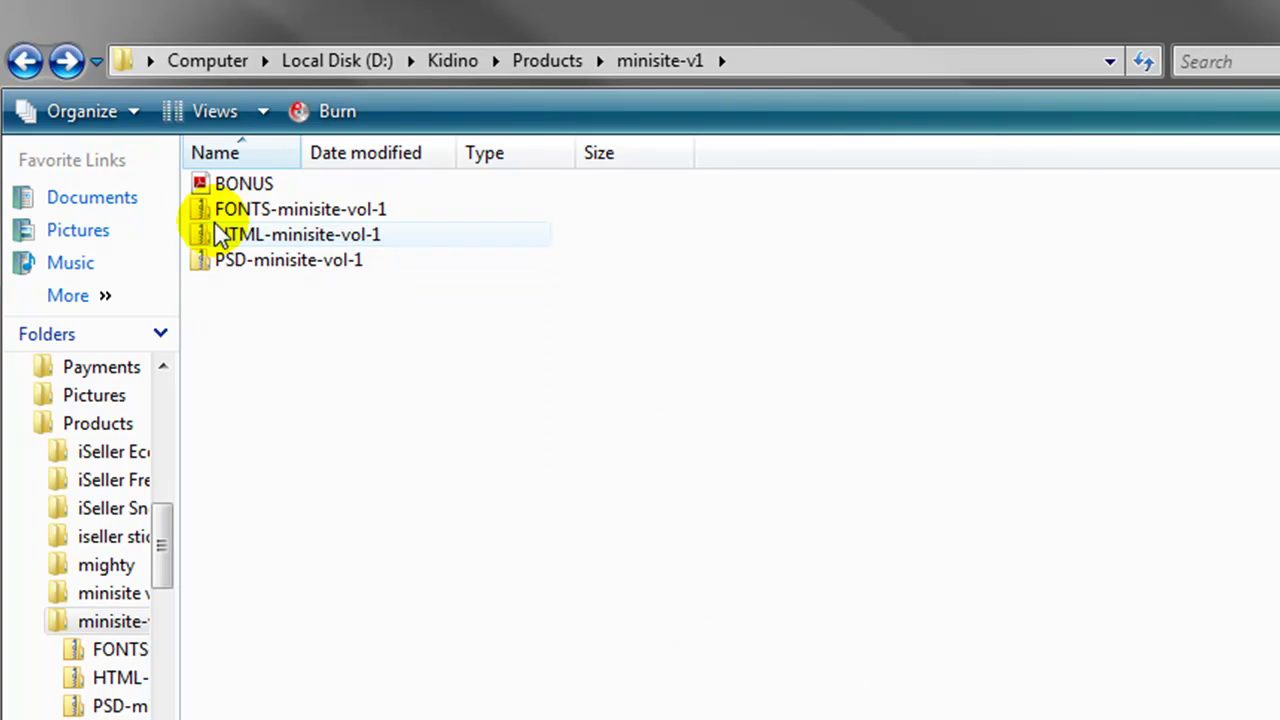
{"action": "right_click", "coordinate": [243, 236]}
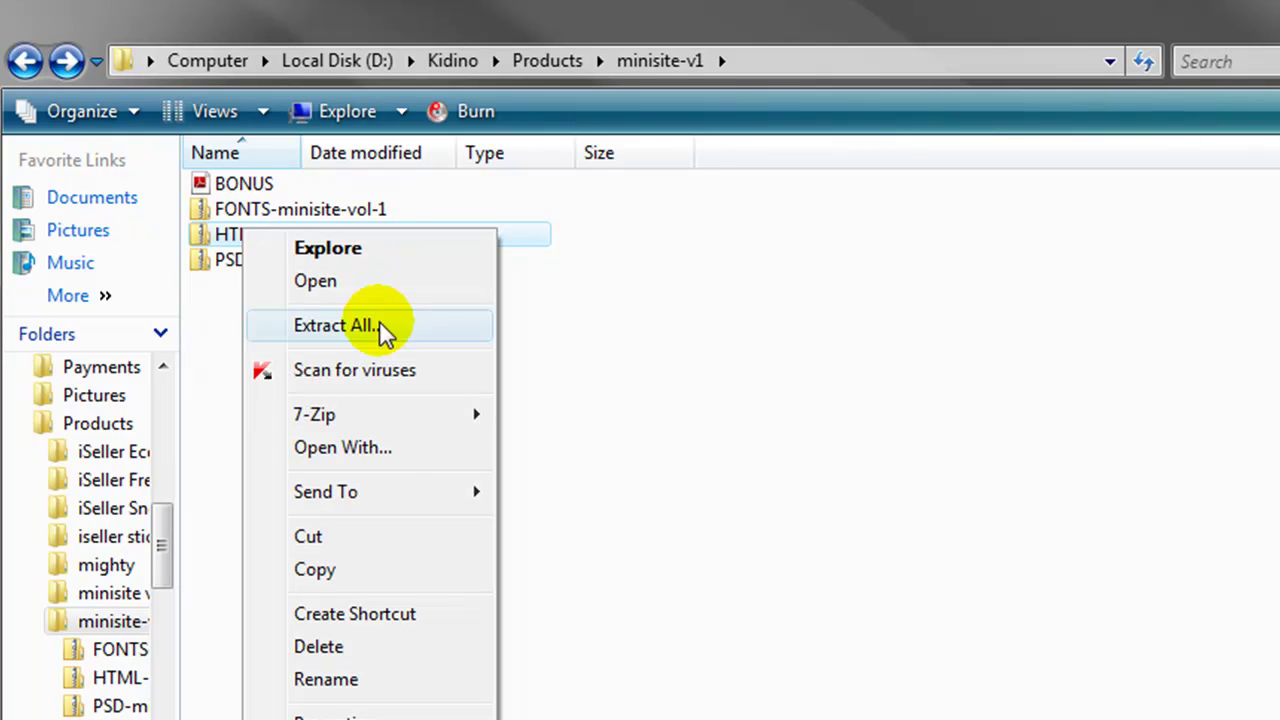
{"action": "mouse_move", "coordinate": [480, 420]}
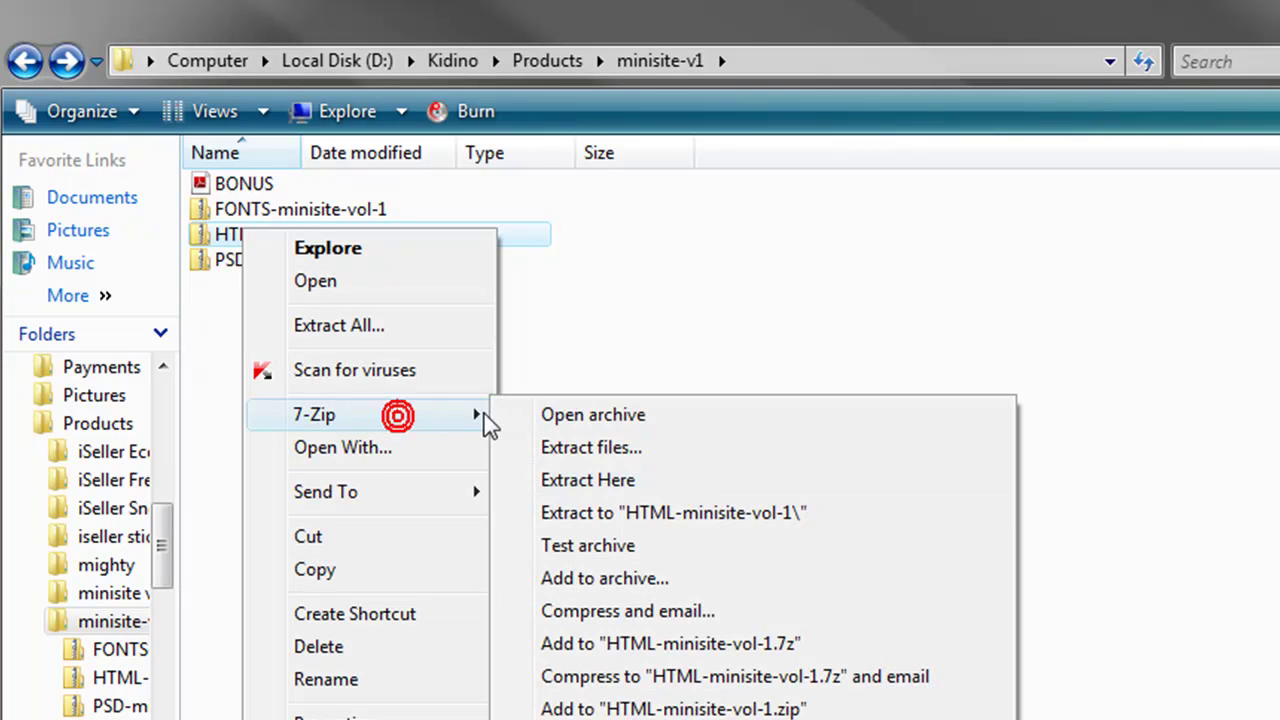
{"action": "left_click", "coordinate": [724, 514]}
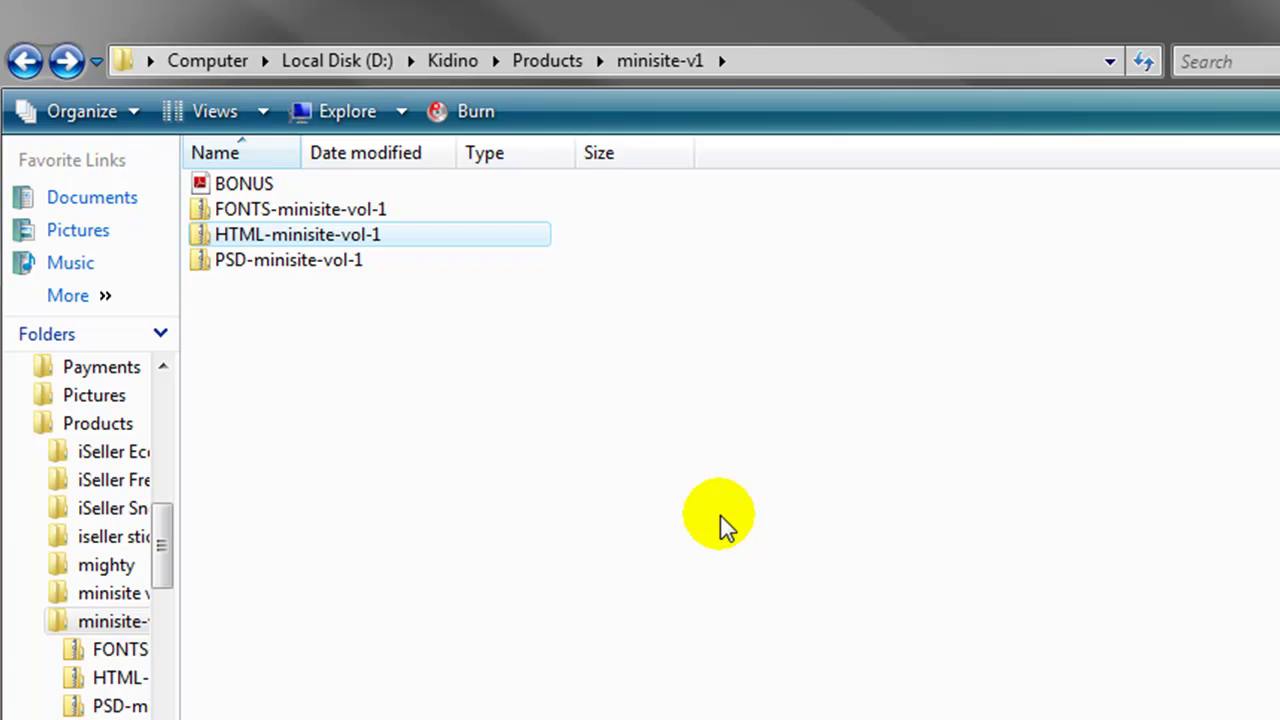
{"action": "left_click", "coordinate": [434, 512]}
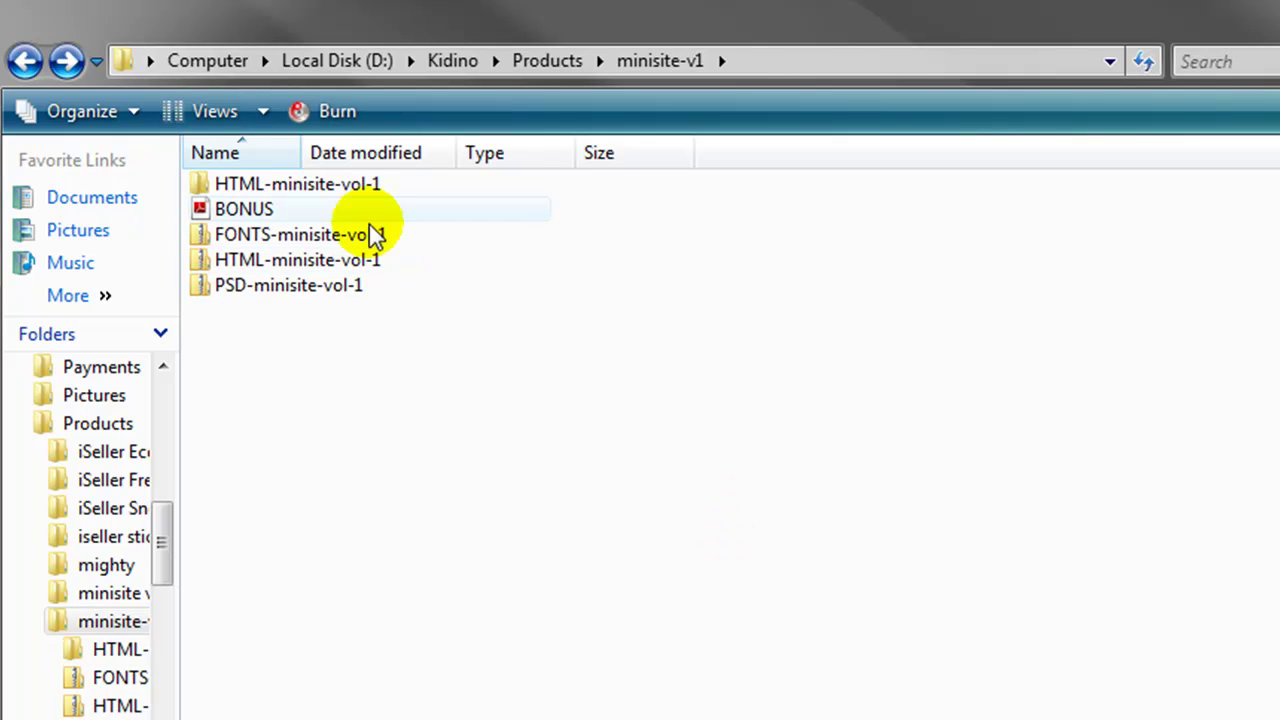
Step: Open html-minisite01's template.html from the extracted folder in Firefox
{"action": "left_click", "coordinate": [333, 182]}
{"action": "left_click", "coordinate": [360, 183]}
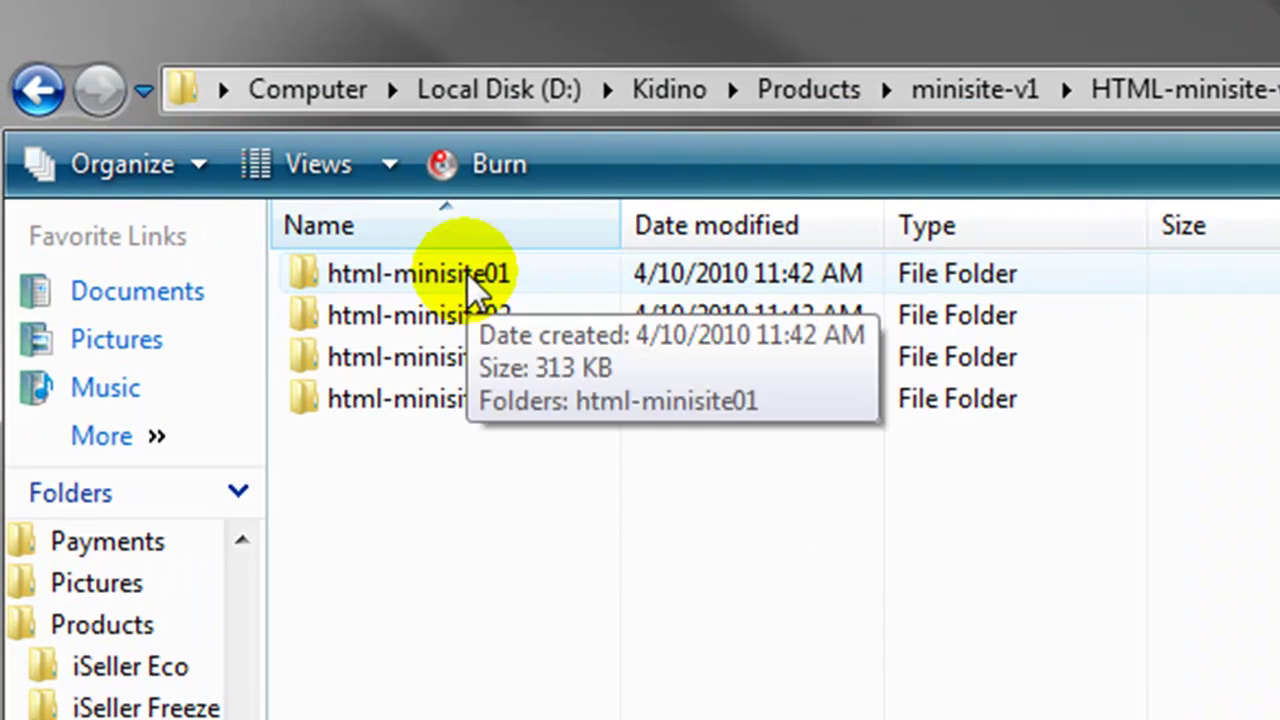
{"action": "left_click", "coordinate": [312, 185]}
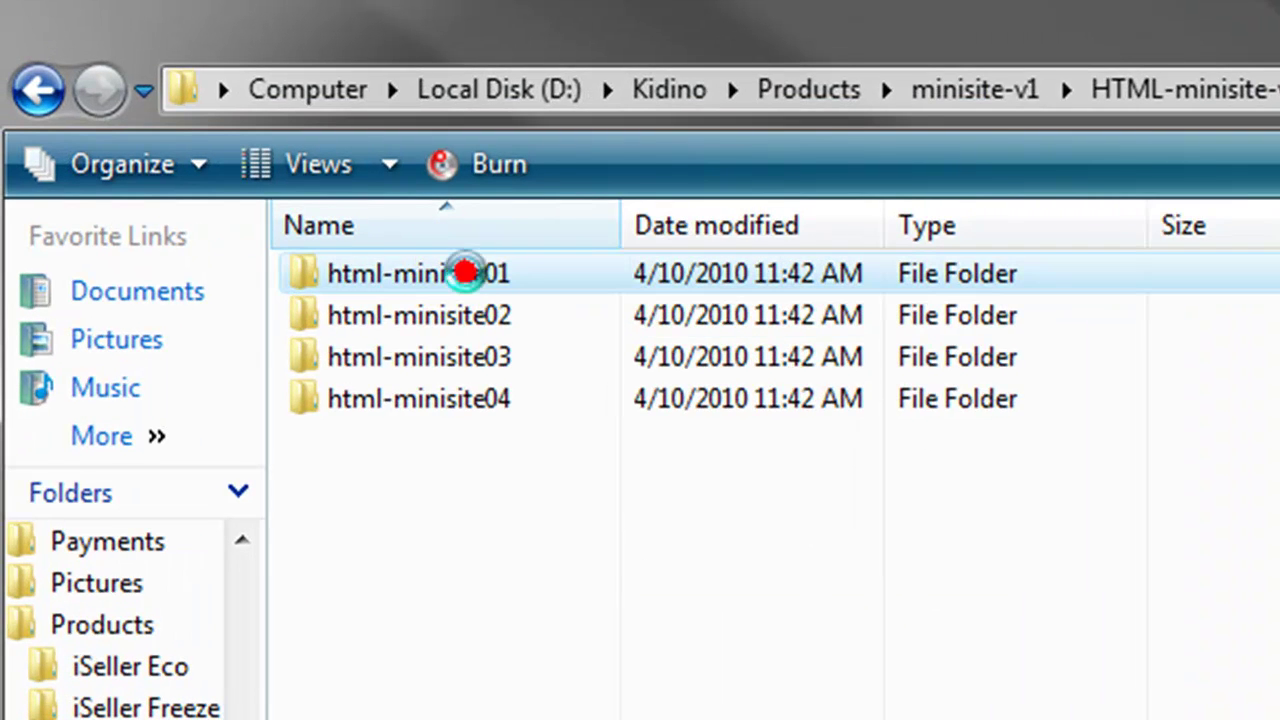
{"action": "double_click", "coordinate": [467, 274]}
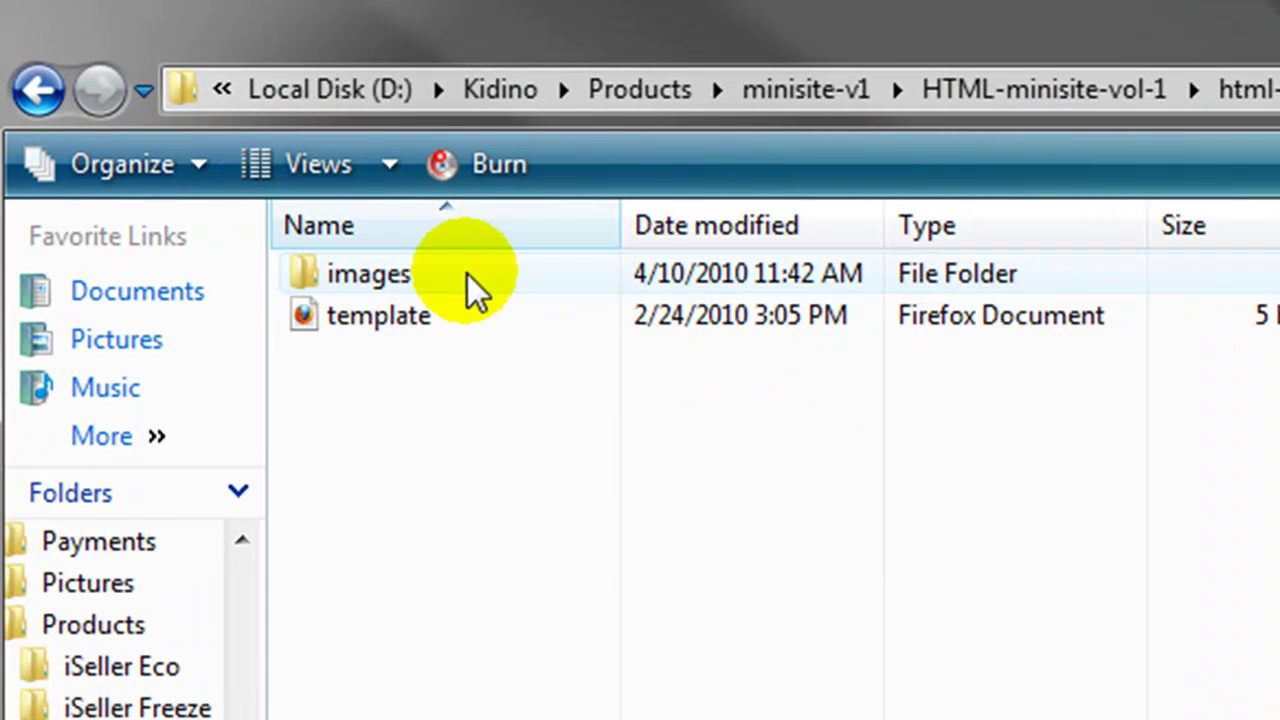
{"action": "double_click", "coordinate": [426, 314]}
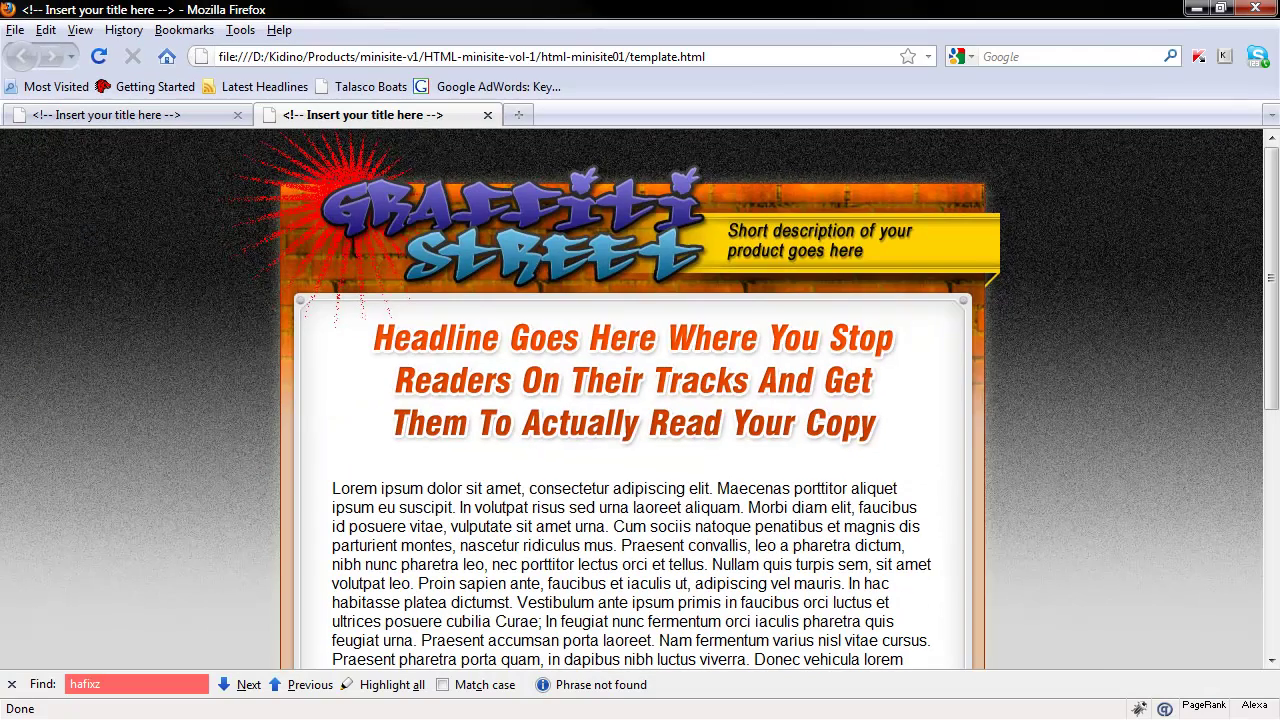
Step: Open the template.html pages of html-minisite02 and html-minisite03 in Firefox
{"action": "key", "text": "alt+Tab"}
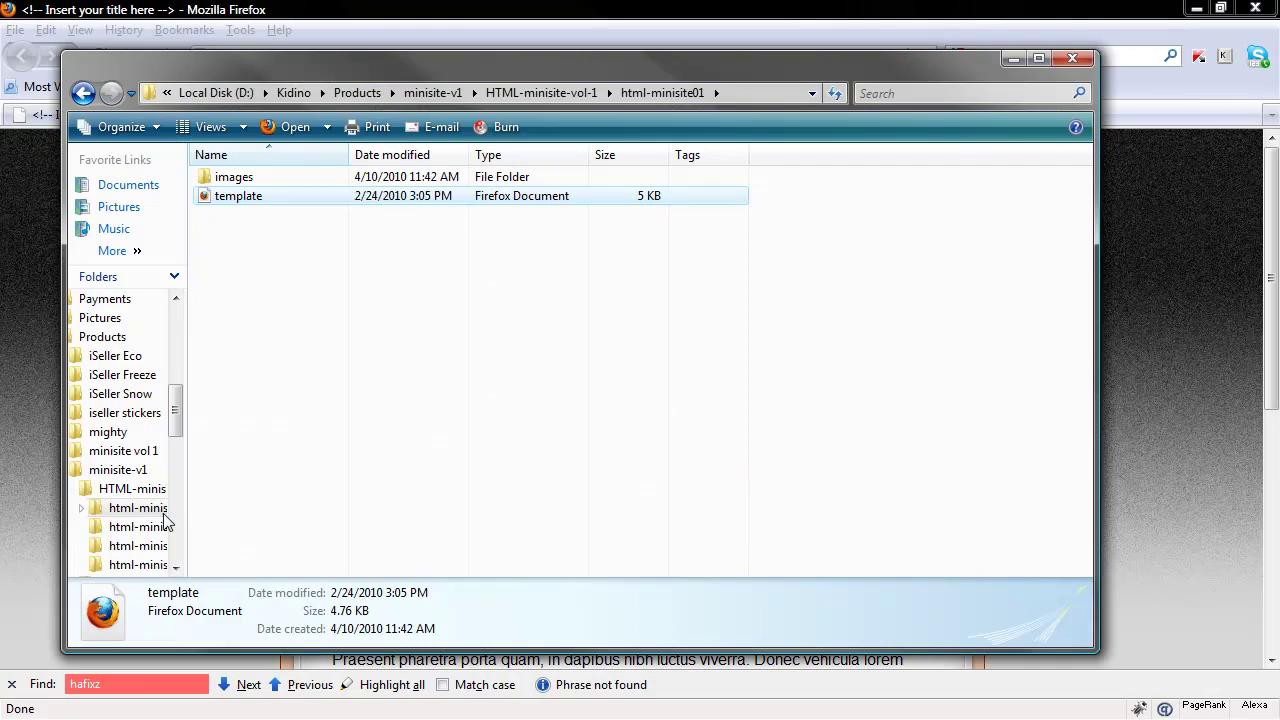
{"action": "left_click", "coordinate": [83, 93]}
{"action": "double_click", "coordinate": [220, 194]}
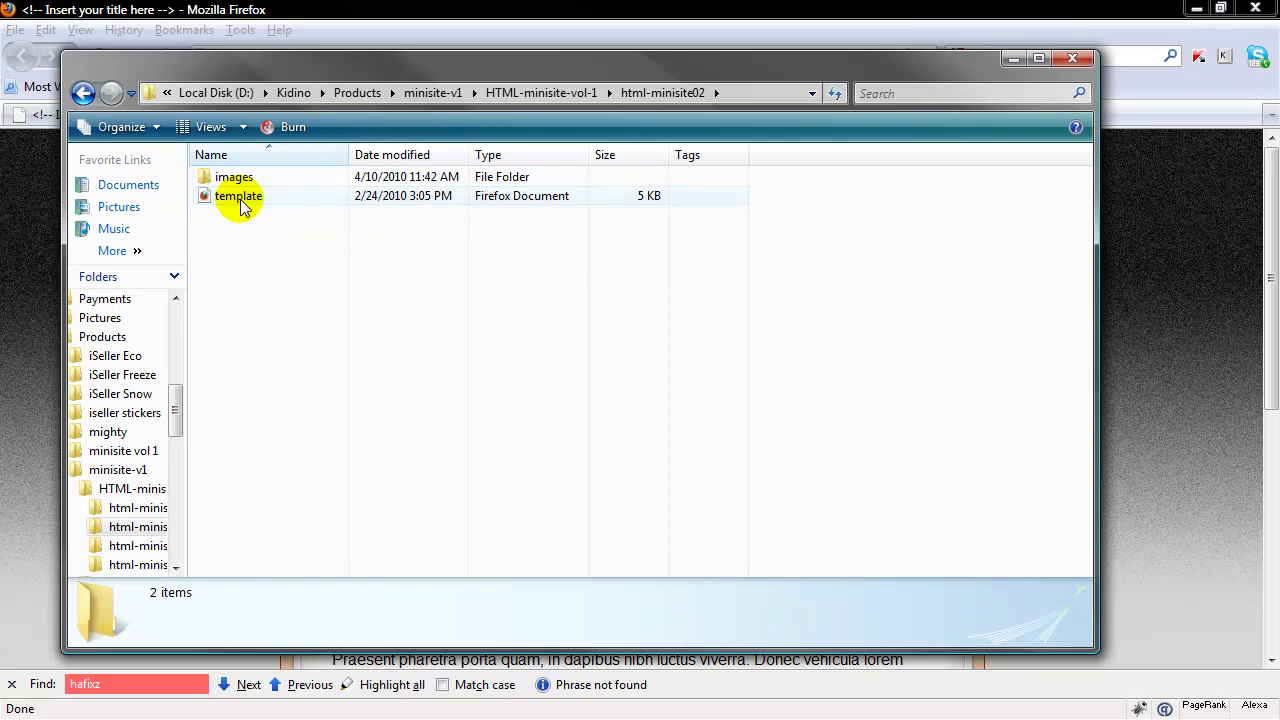
{"action": "double_click", "coordinate": [238, 198]}
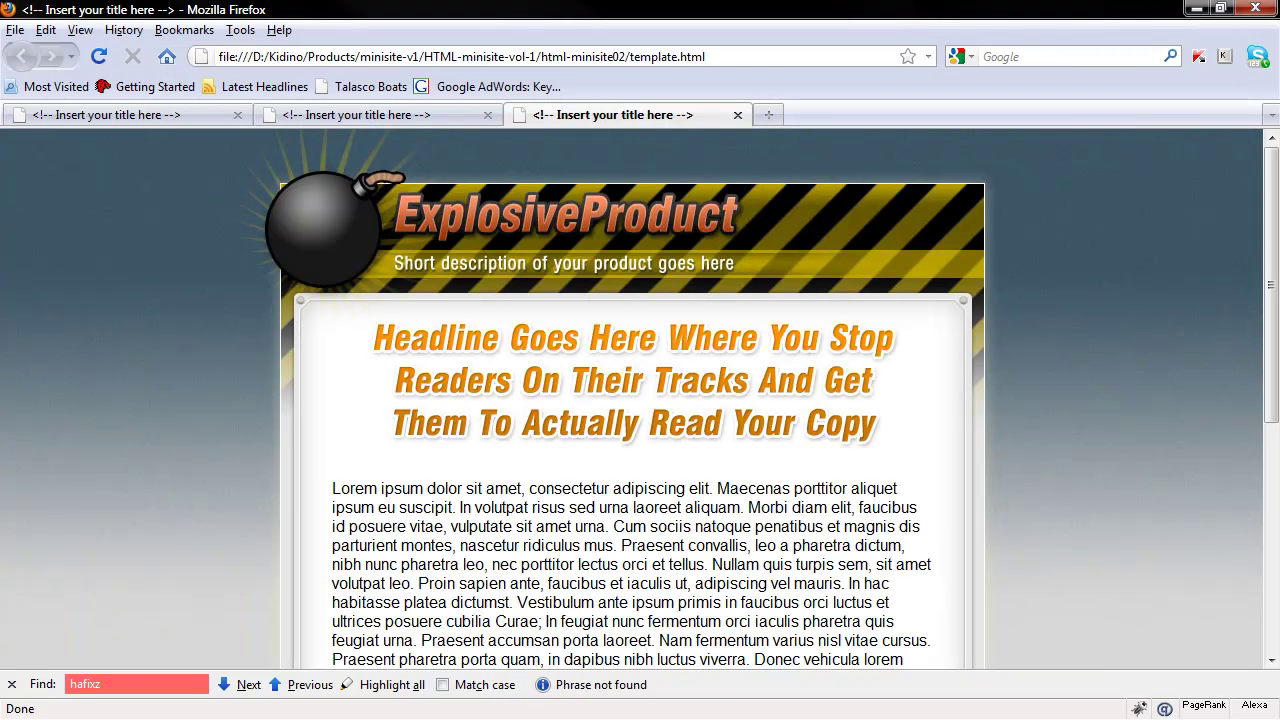
{"action": "key", "text": "alt+Tab"}
{"action": "left_click", "coordinate": [83, 92]}
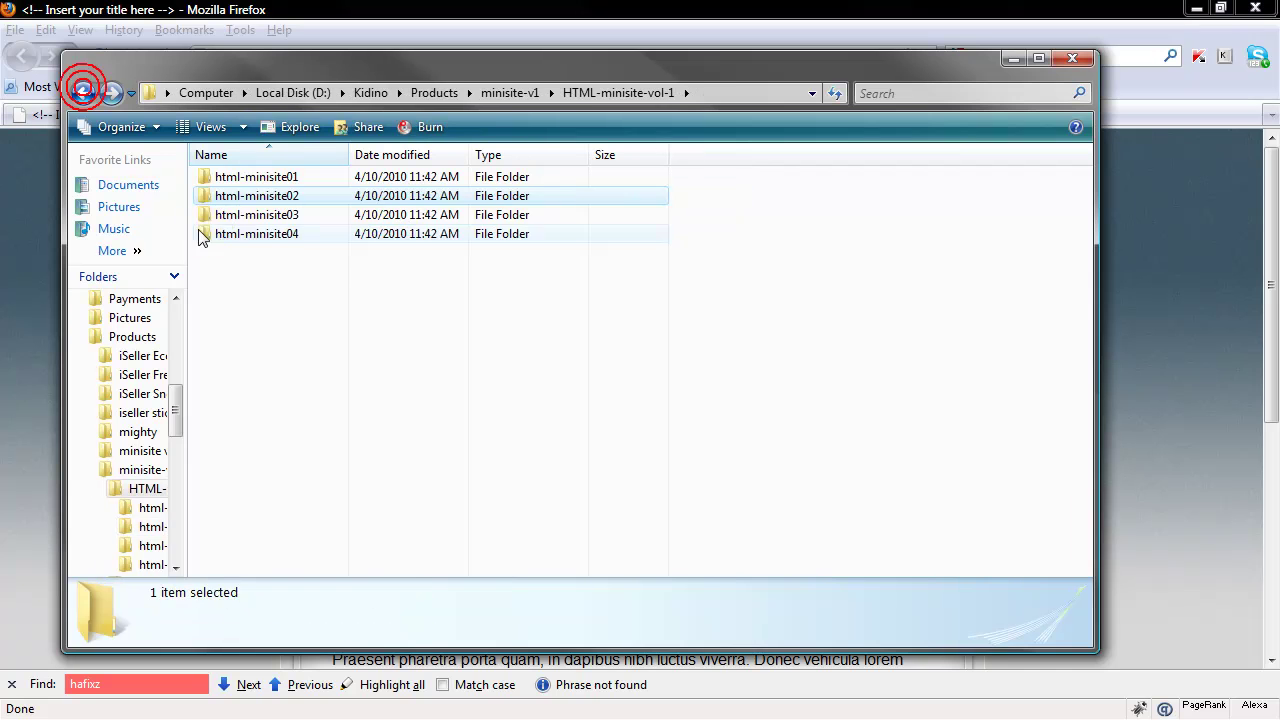
{"action": "double_click", "coordinate": [248, 214]}
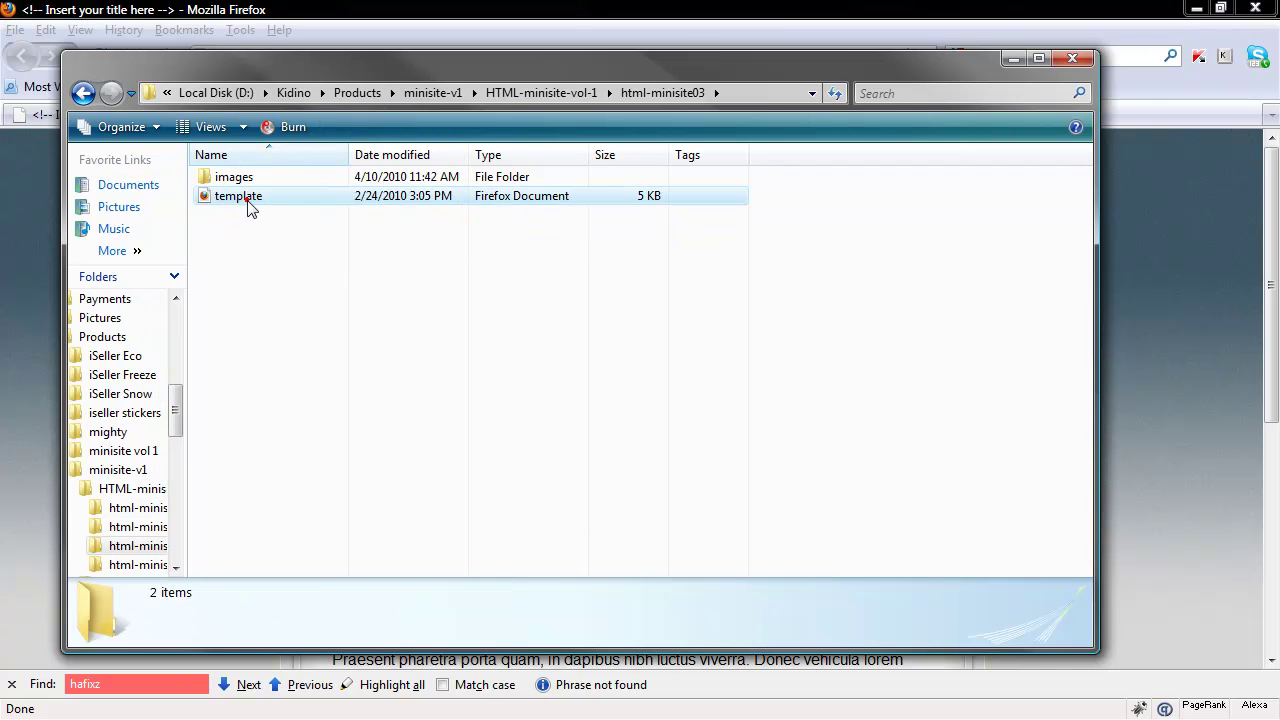
{"action": "double_click", "coordinate": [240, 196]}
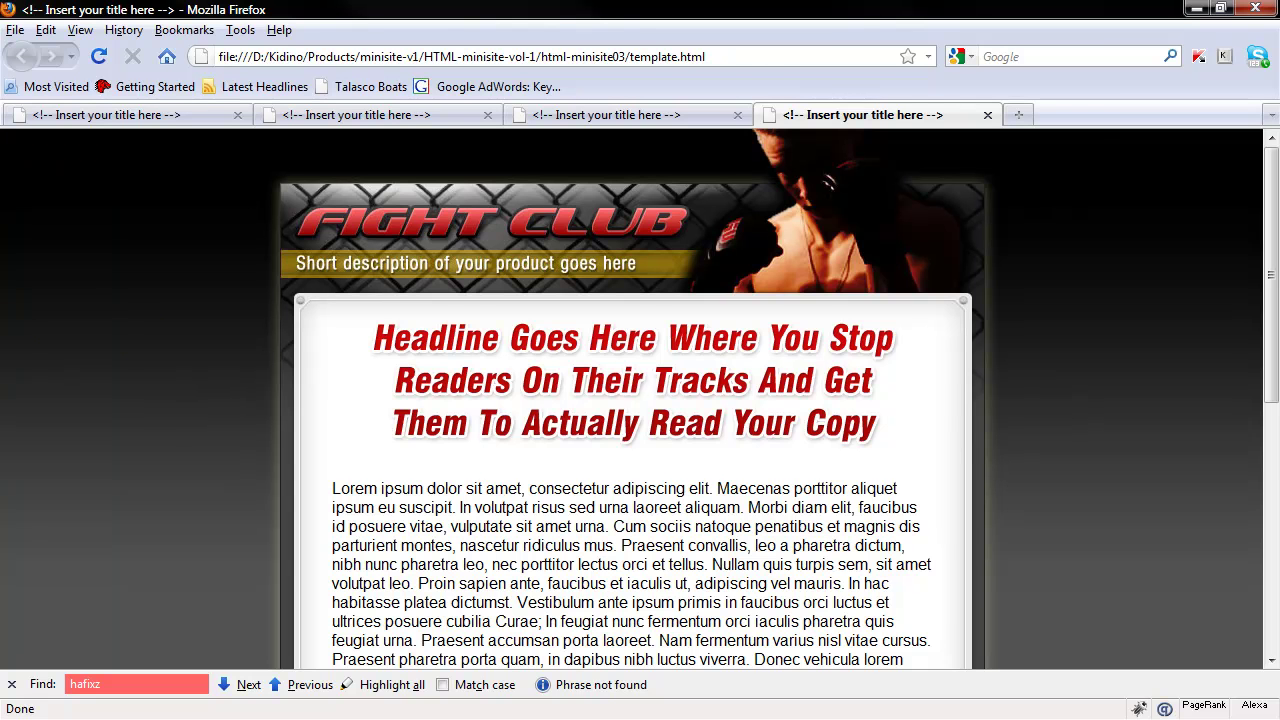
Step: Open html-minisite04's template.html in Firefox, then return to Explorer
{"action": "key", "text": "alt+Tab"}
{"action": "left_click", "coordinate": [83, 93]}
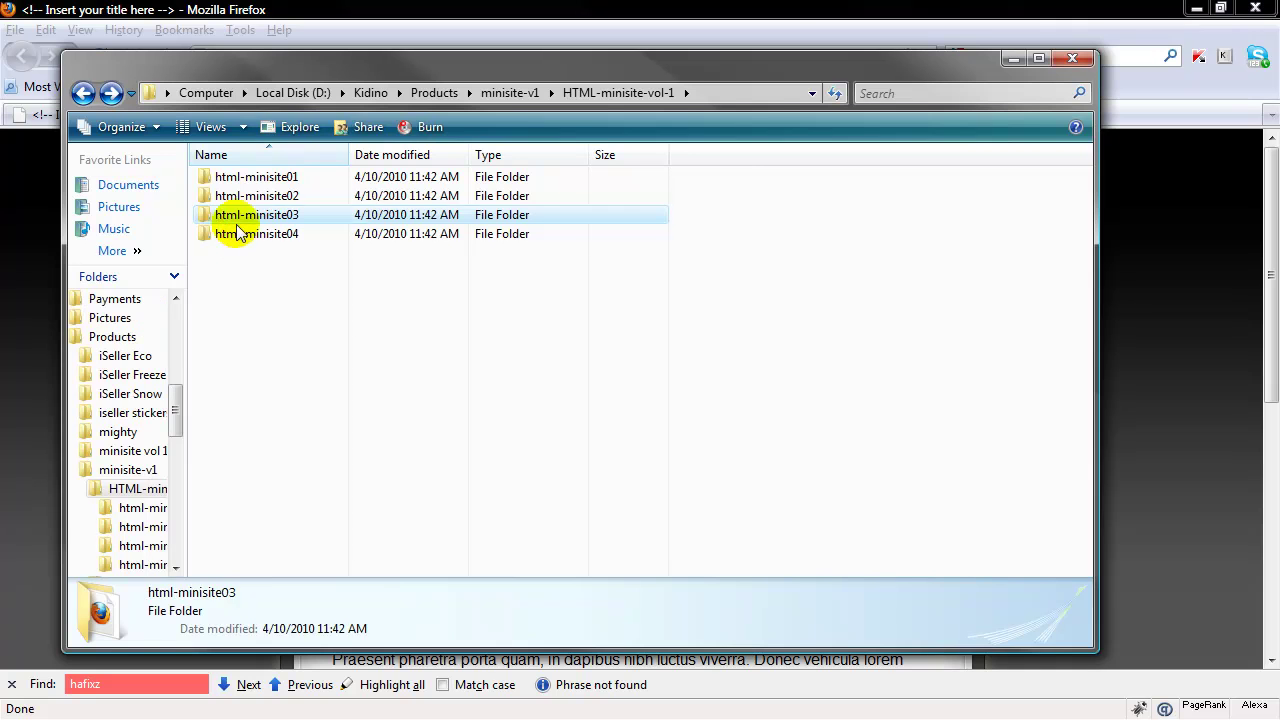
{"action": "double_click", "coordinate": [245, 234]}
{"action": "left_click", "coordinate": [255, 198]}
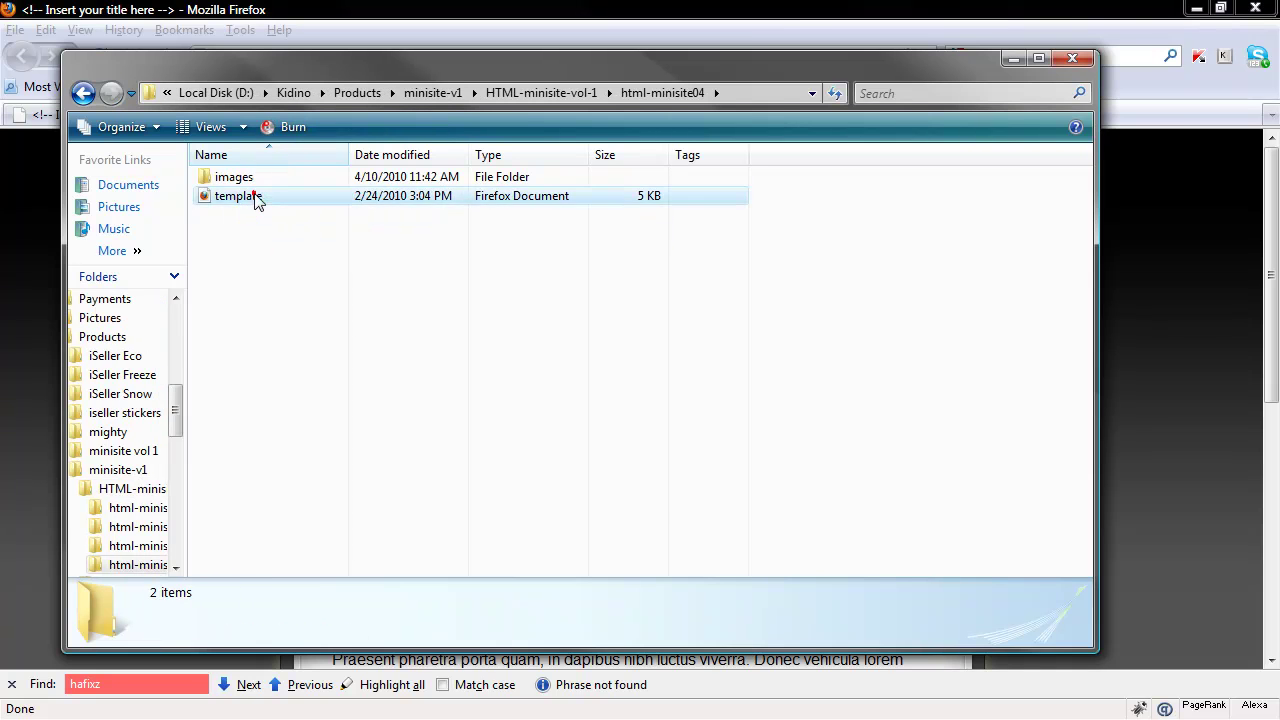
{"action": "double_click", "coordinate": [255, 198]}
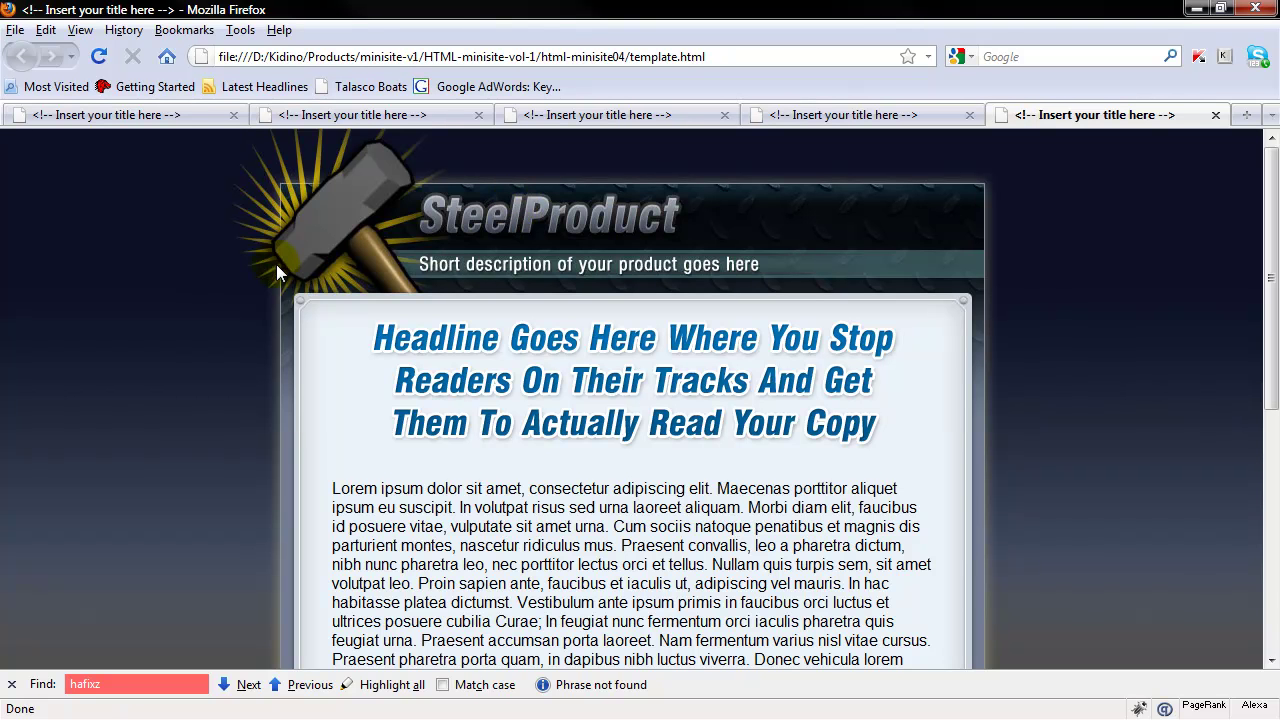
{"action": "key", "text": "alt+Tab"}
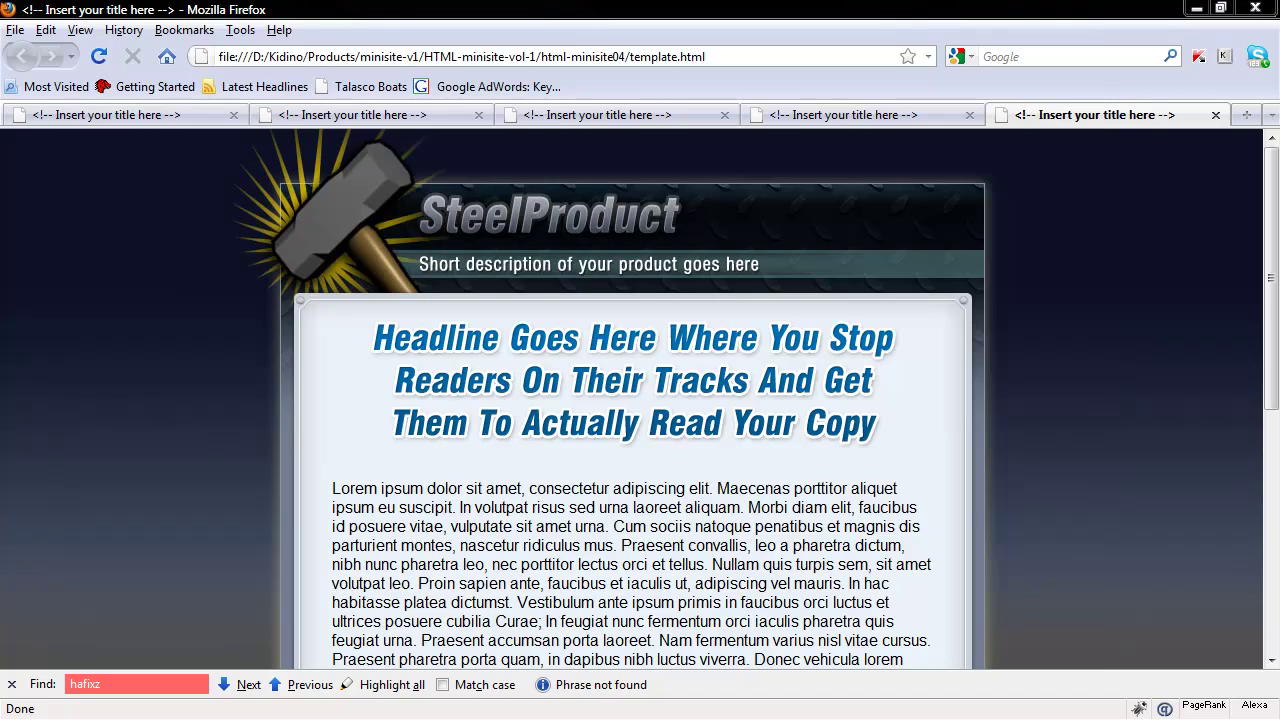
Step: Back in minisite-v1, extract PSD-minisite-vol-1.zip with 7-Zip into its own folder
{"action": "left_click", "coordinate": [84, 93]}
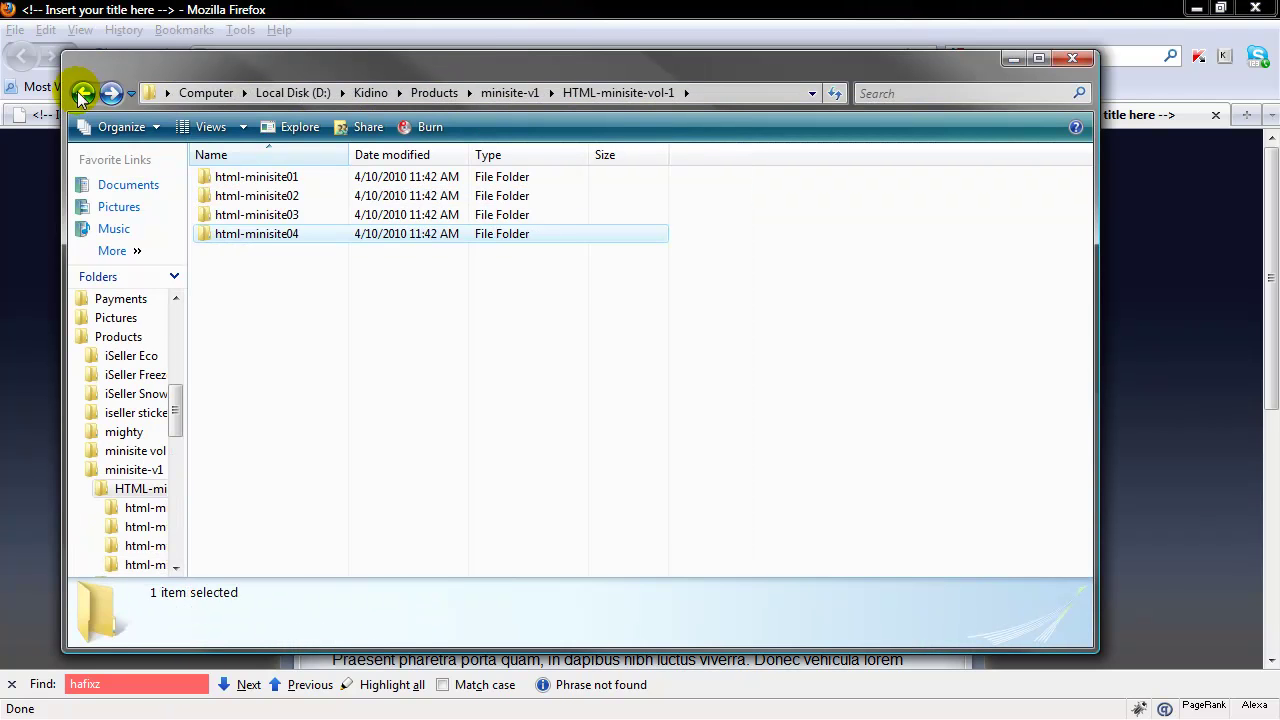
{"action": "left_click", "coordinate": [82, 92]}
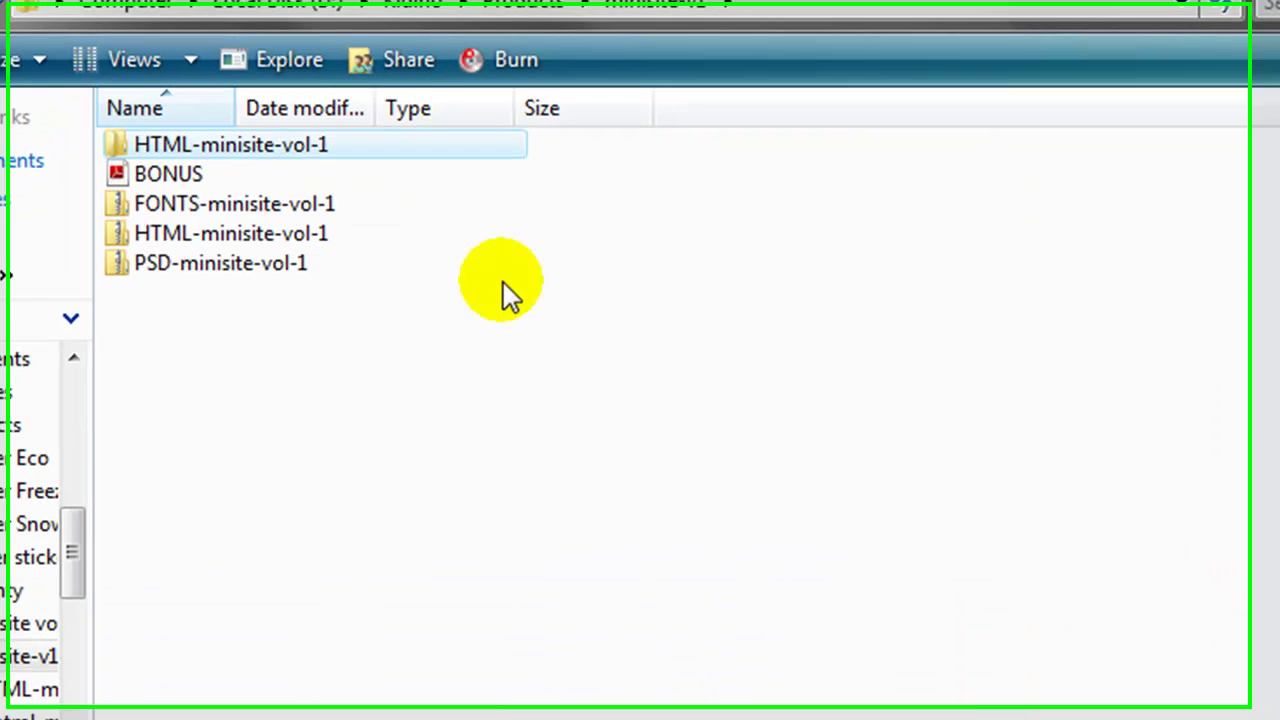
{"action": "left_click", "coordinate": [504, 284]}
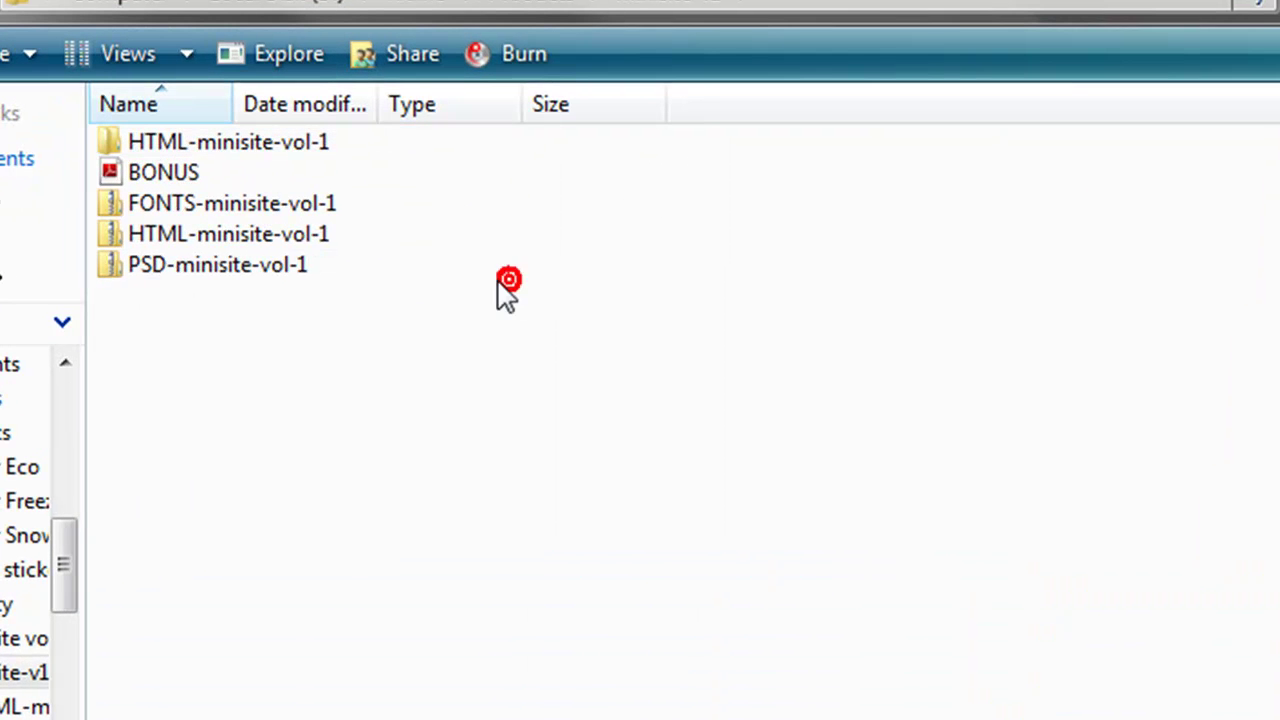
{"action": "right_click", "coordinate": [290, 265]}
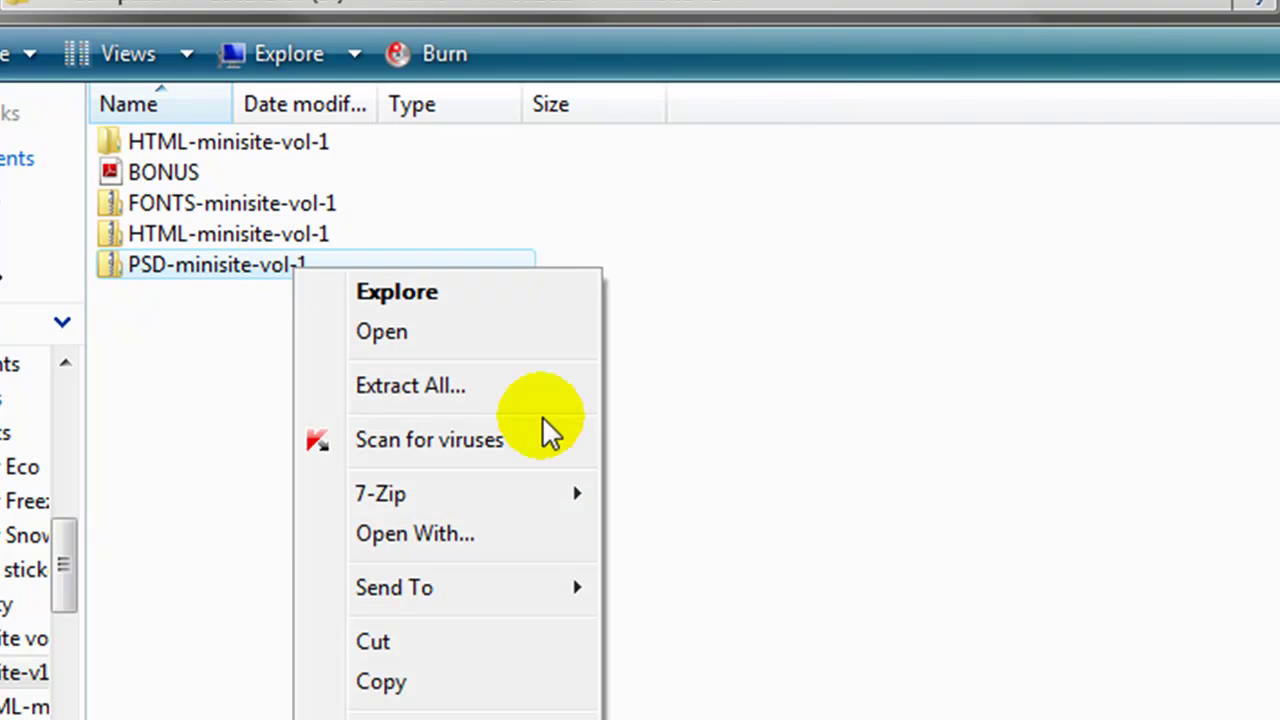
{"action": "mouse_move", "coordinate": [515, 495]}
{"action": "left_click", "coordinate": [768, 614]}
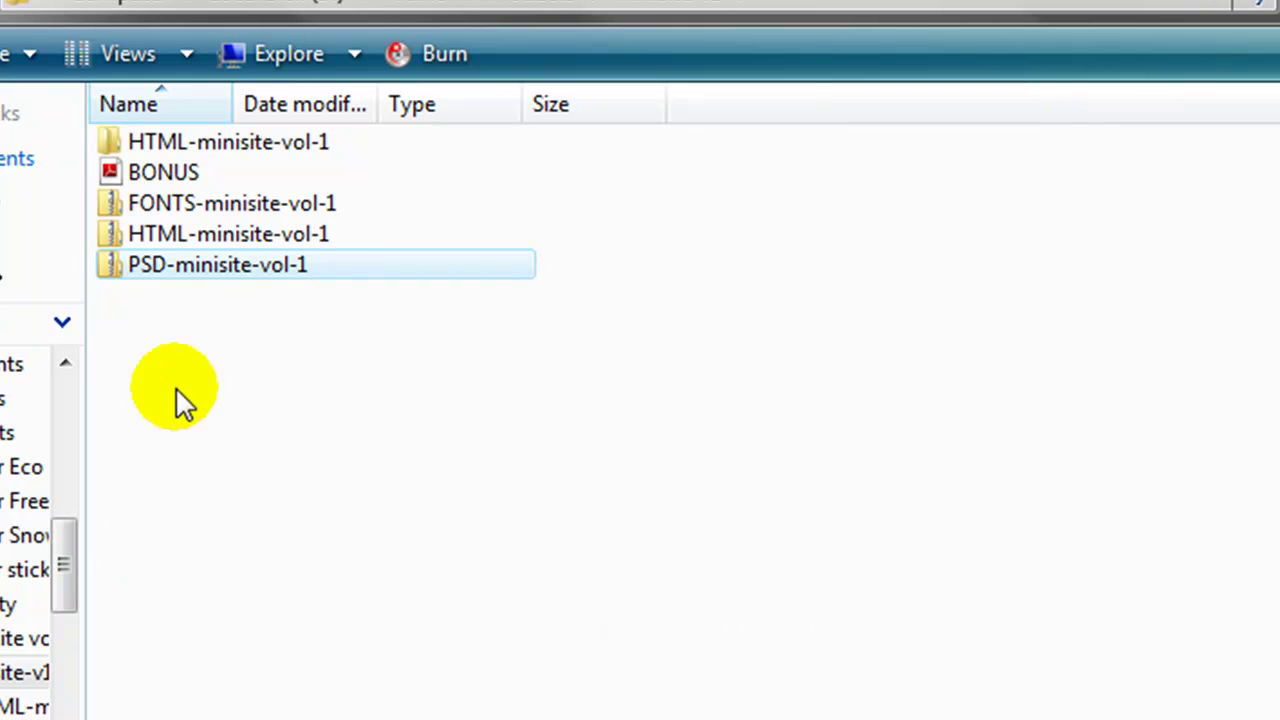
{"action": "left_click", "coordinate": [277, 398]}
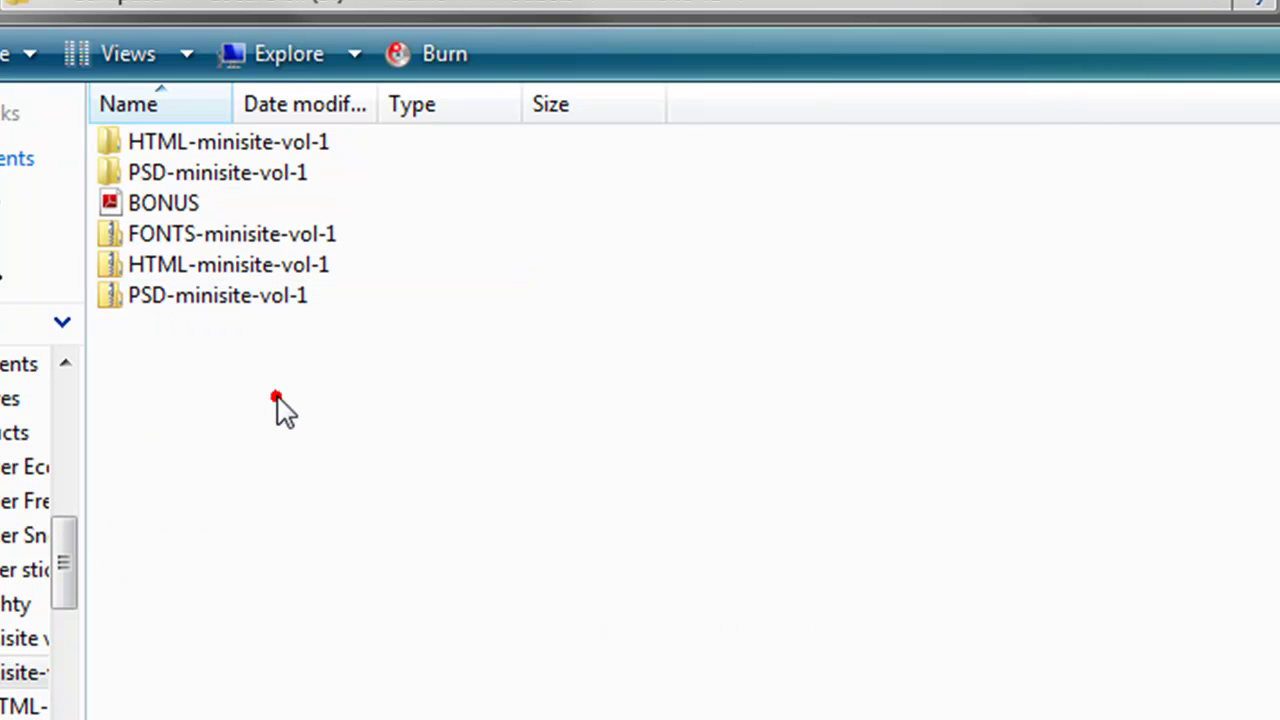
{"action": "left_click", "coordinate": [246, 170]}
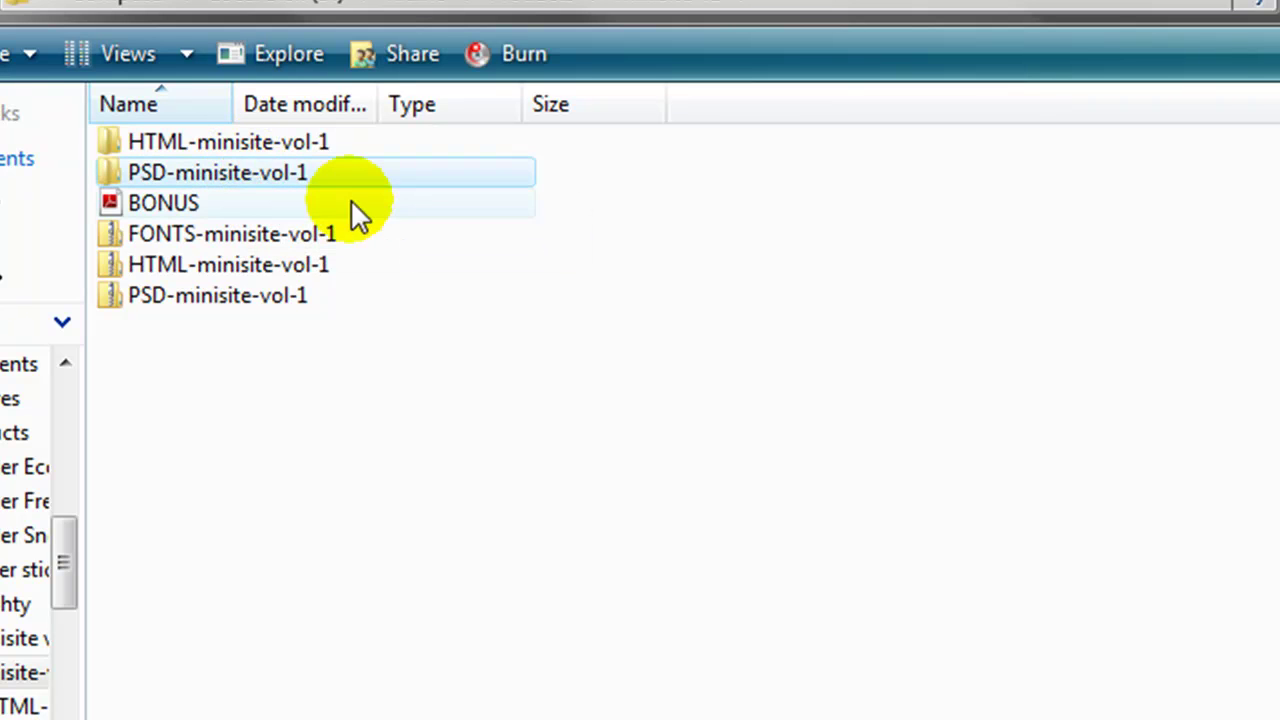
Step: Compare the ExplosiveProduct and Graffiti Street templates, then open minisite02-headline.psd from PSD-minisite-vol-1
{"action": "double_click", "coordinate": [277, 180]}
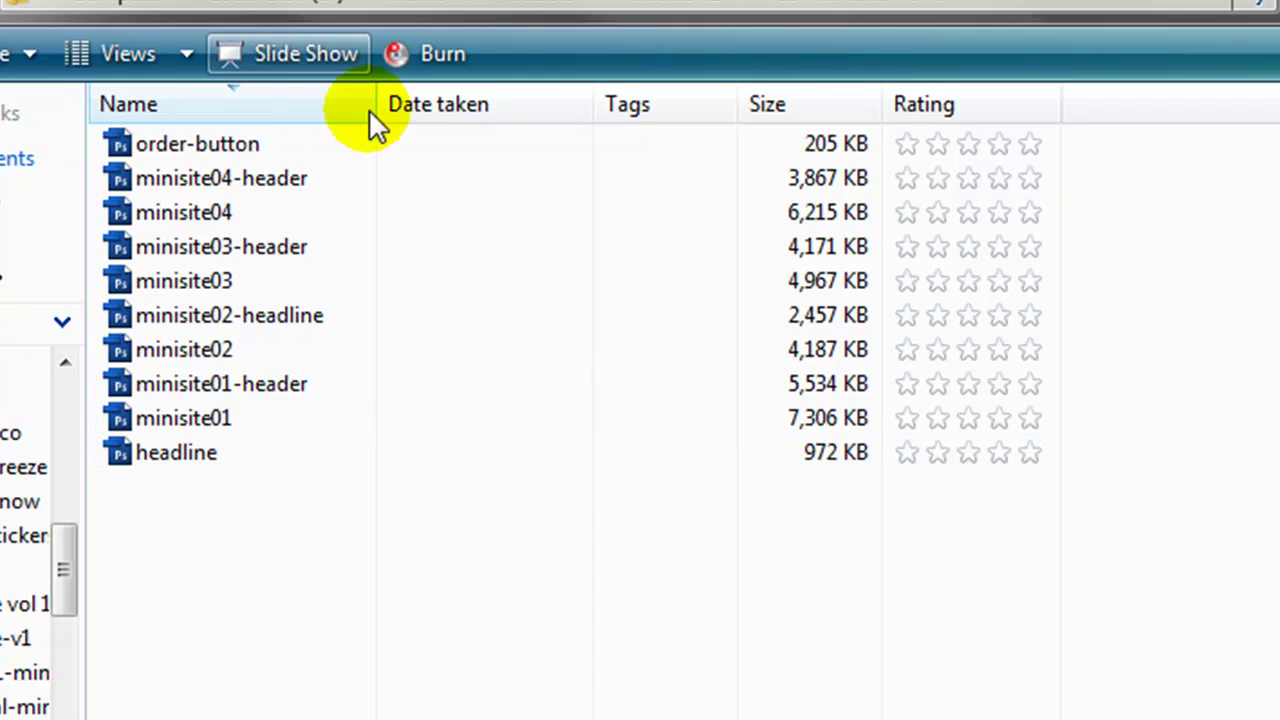
{"action": "left_click_drag", "start_coordinate": [320, 0], "coordinate": [600, 243]}
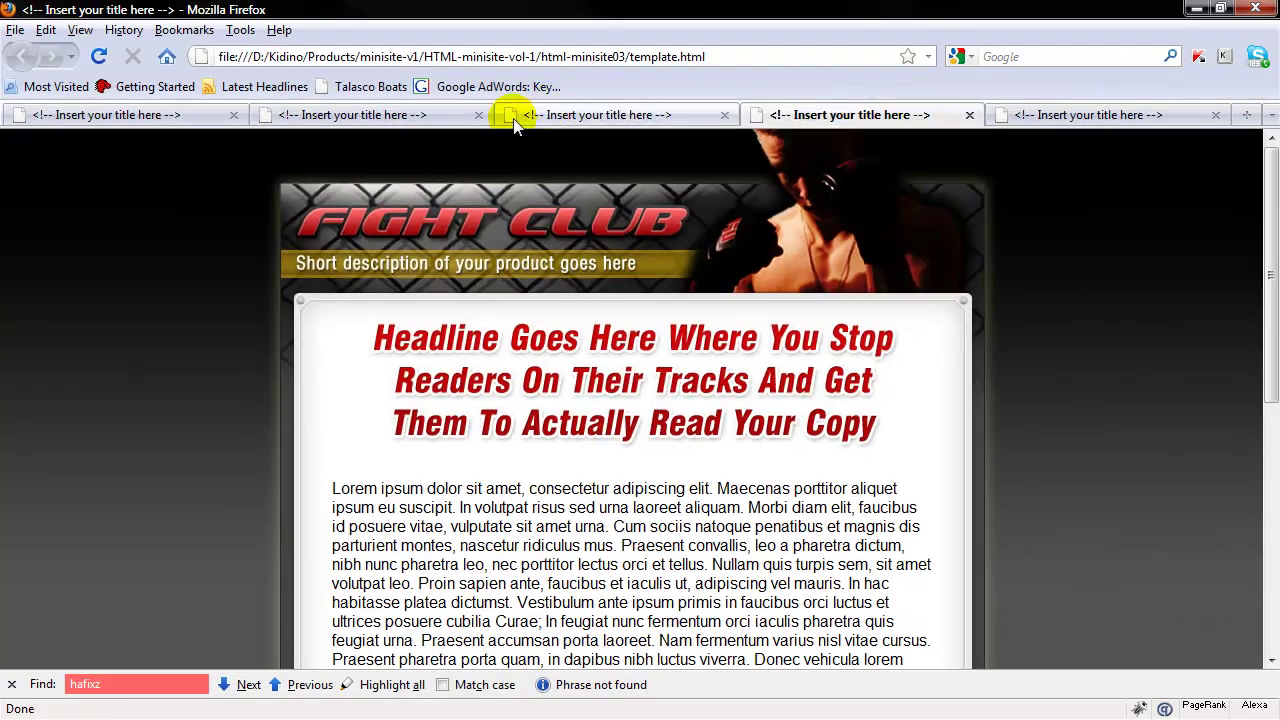
{"action": "left_click", "coordinate": [513, 117]}
{"action": "left_click", "coordinate": [460, 115]}
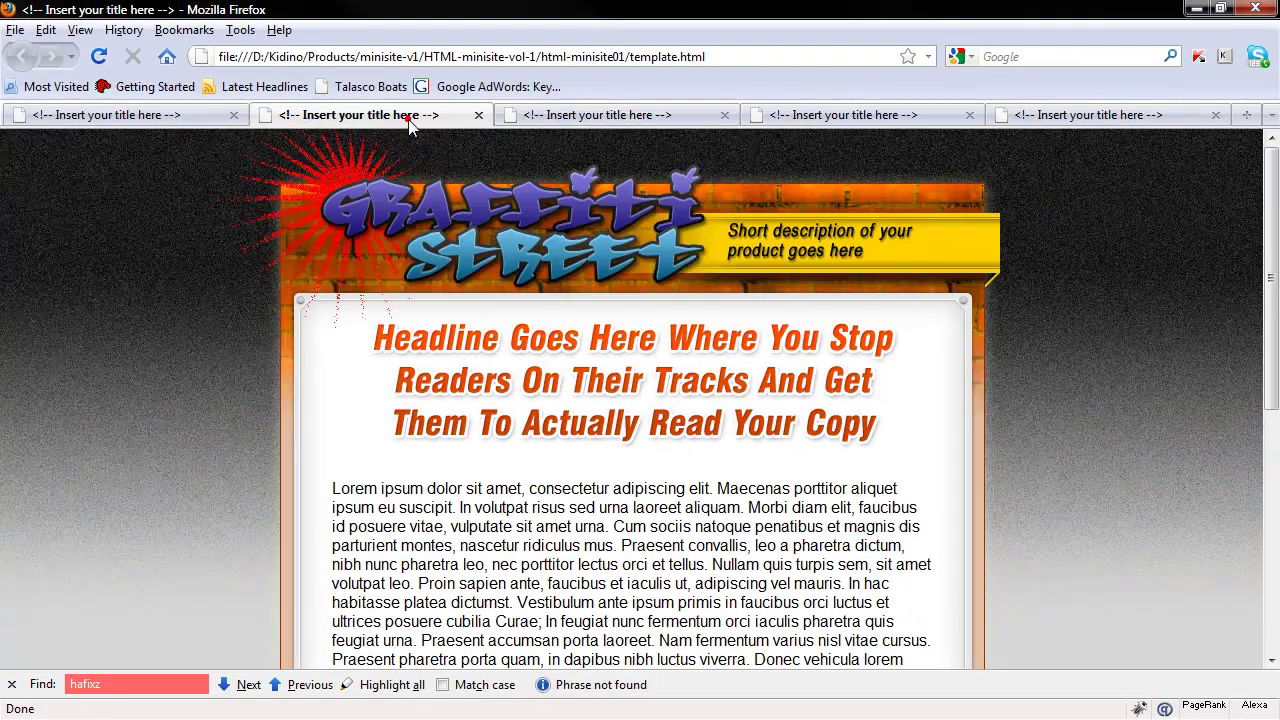
{"action": "left_click", "coordinate": [615, 117]}
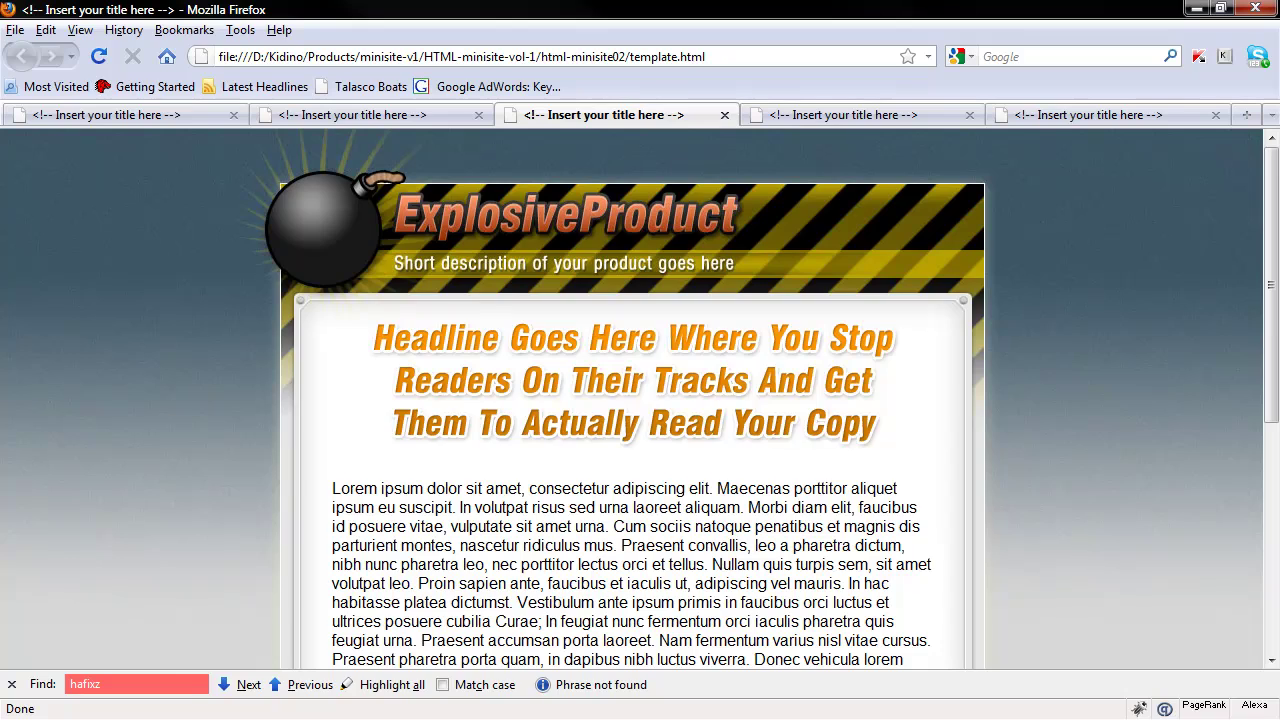
{"action": "key", "text": "alt+Tab"}
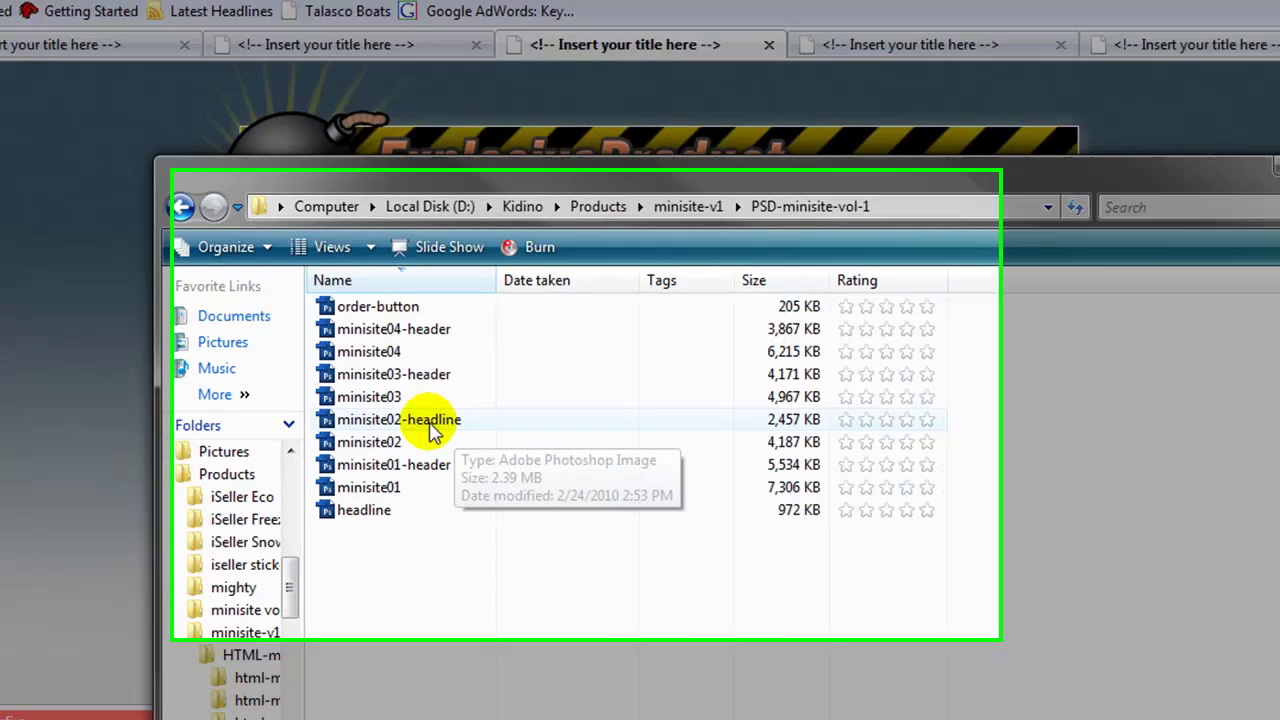
{"action": "left_click", "coordinate": [405, 419]}
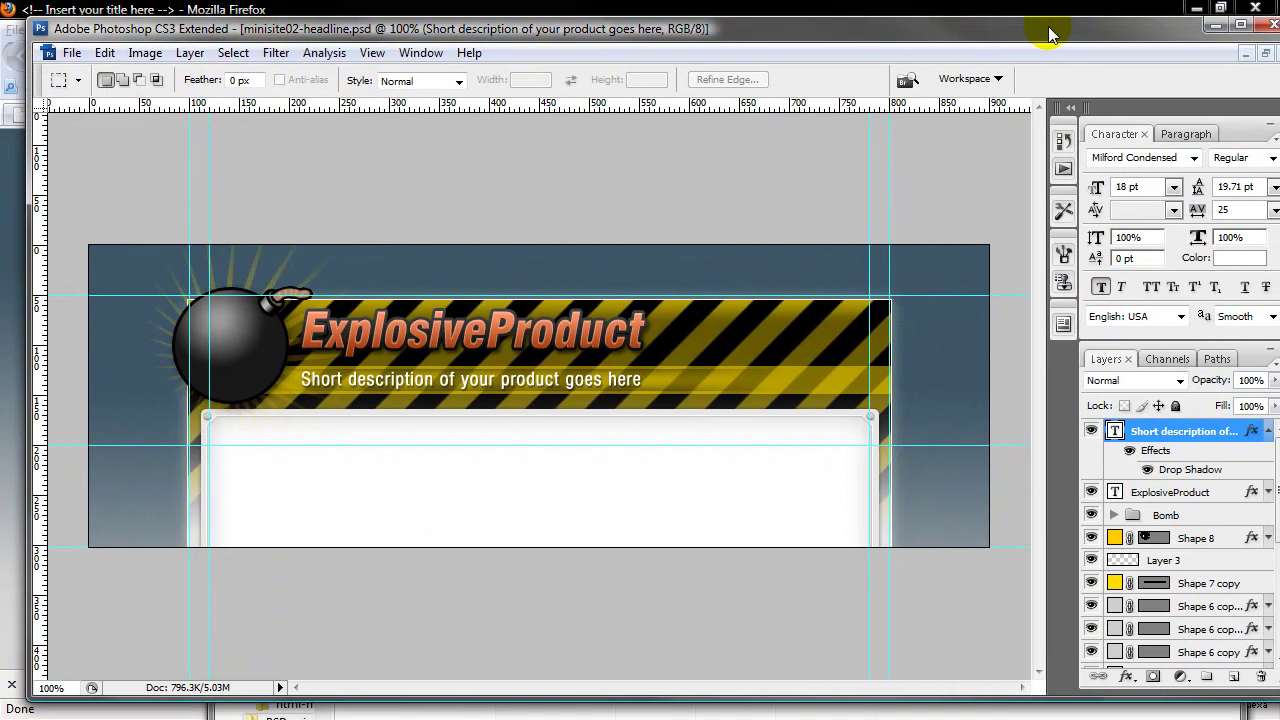
Step: Maximize Photoshop and fold away the effects of Short description, ExplosiveProduct and Shape 8 layers
{"action": "double_click", "coordinate": [1045, 34]}
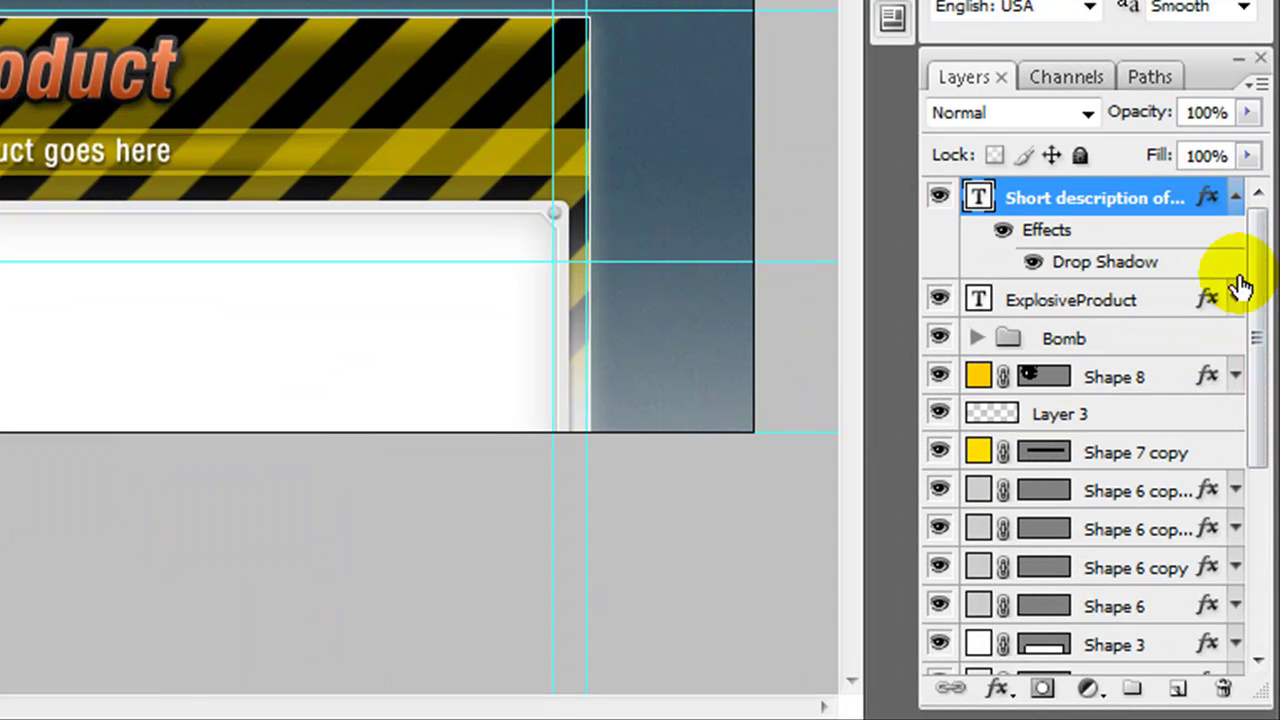
{"action": "left_click", "coordinate": [1236, 298]}
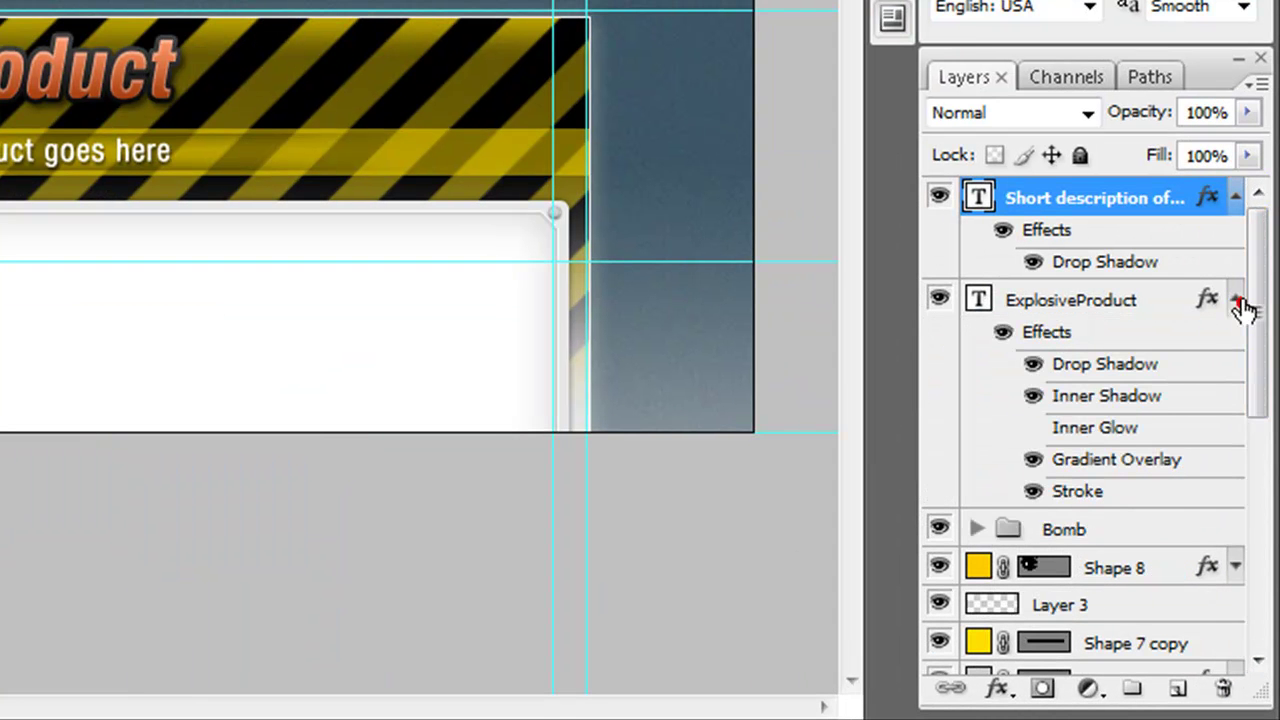
{"action": "left_click", "coordinate": [1235, 198]}
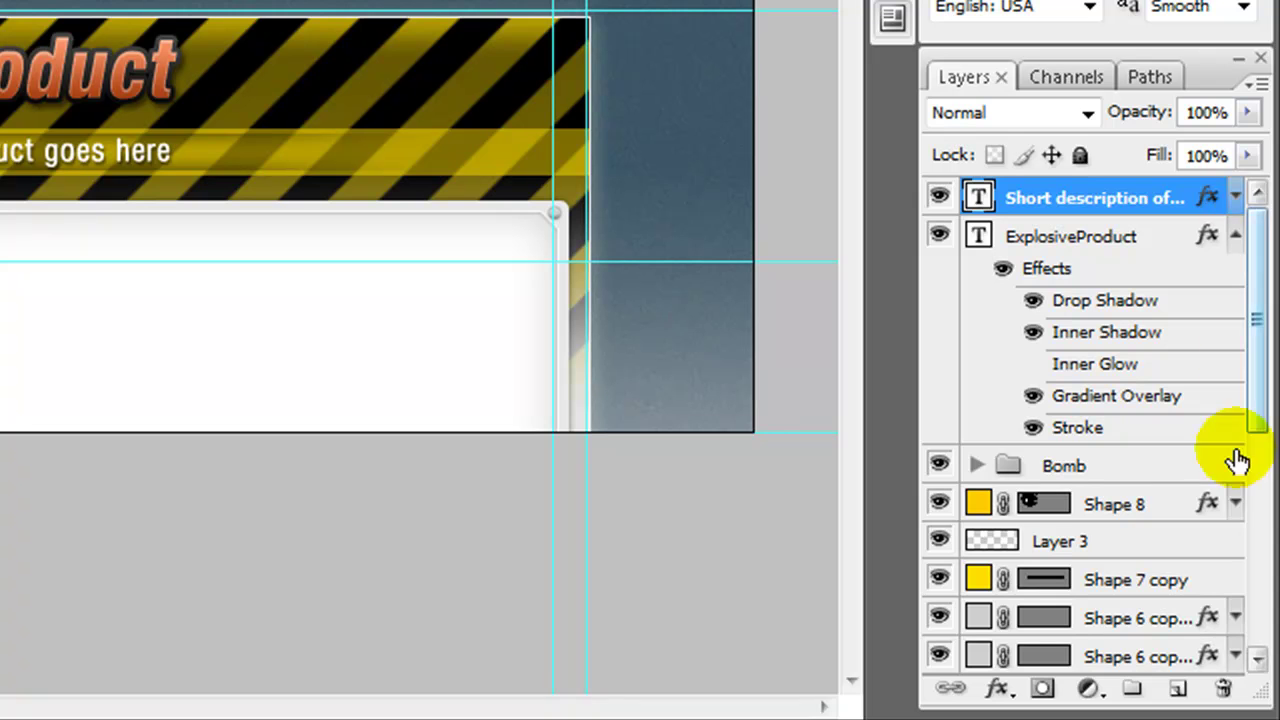
{"action": "left_click", "coordinate": [1236, 235]}
{"action": "left_click", "coordinate": [1237, 312]}
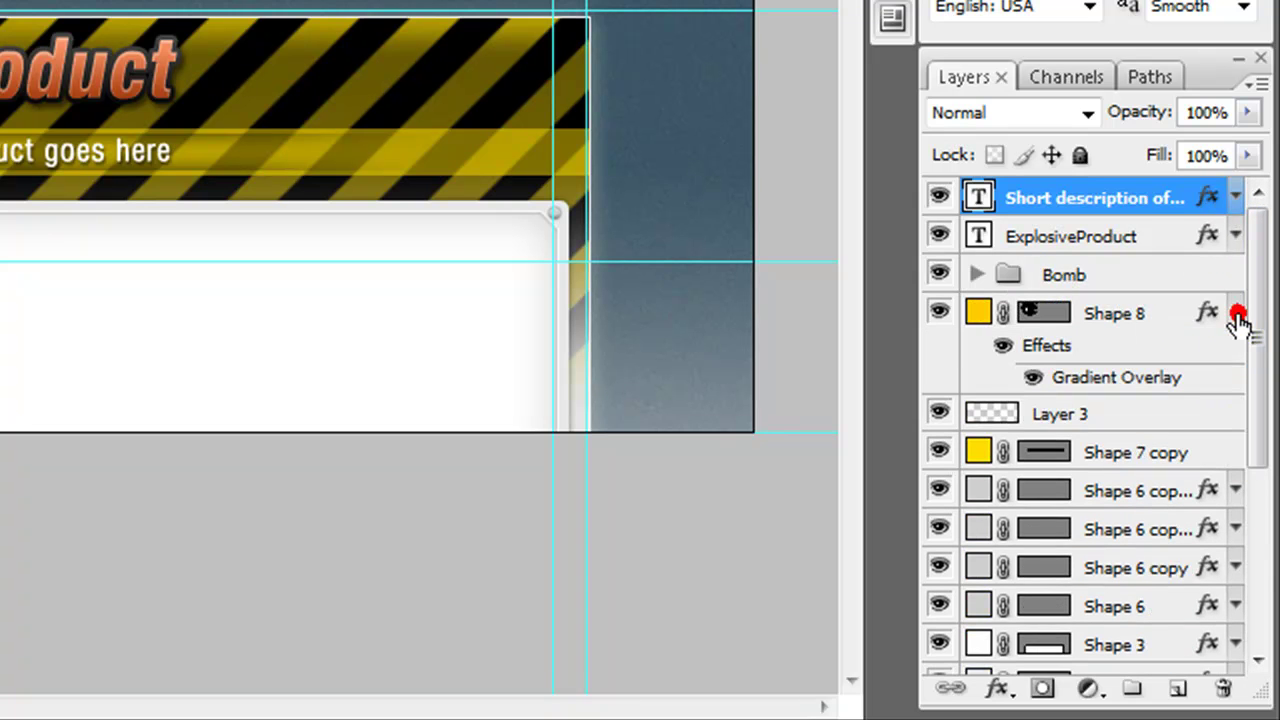
{"action": "left_click", "coordinate": [1236, 305]}
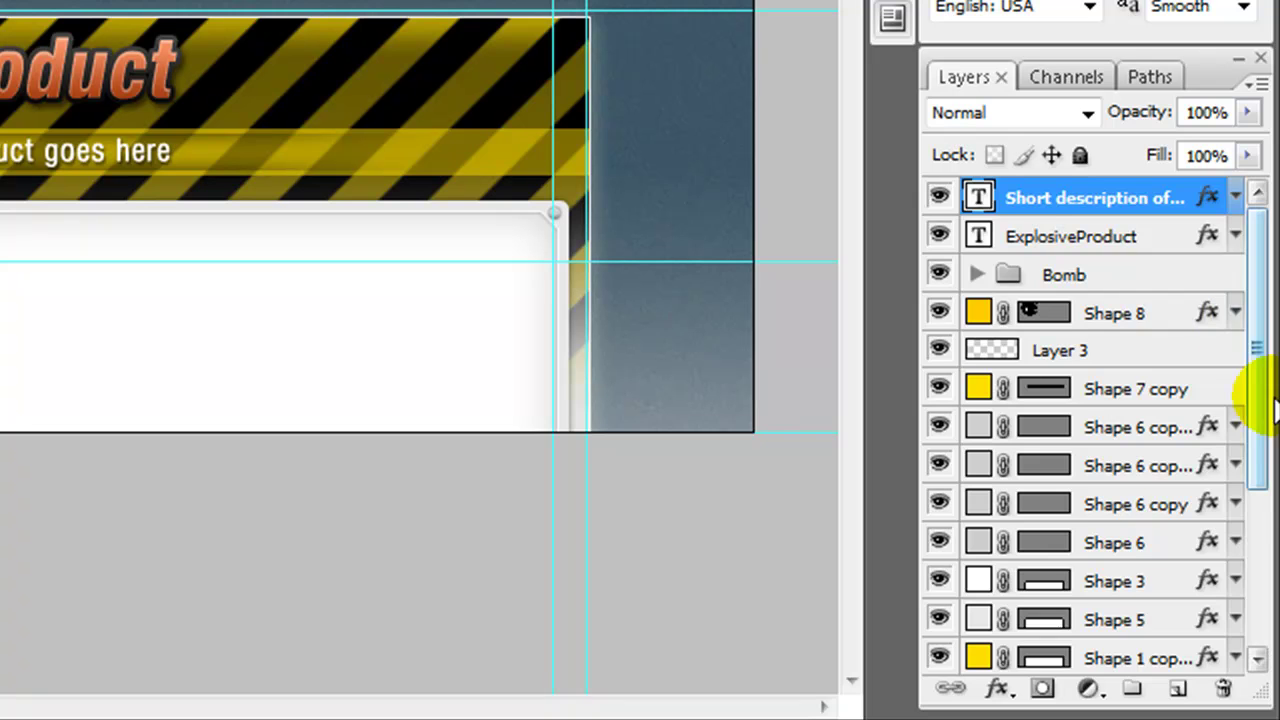
{"action": "left_click_drag", "start_coordinate": [1251, 400], "coordinate": [1237, 363]}
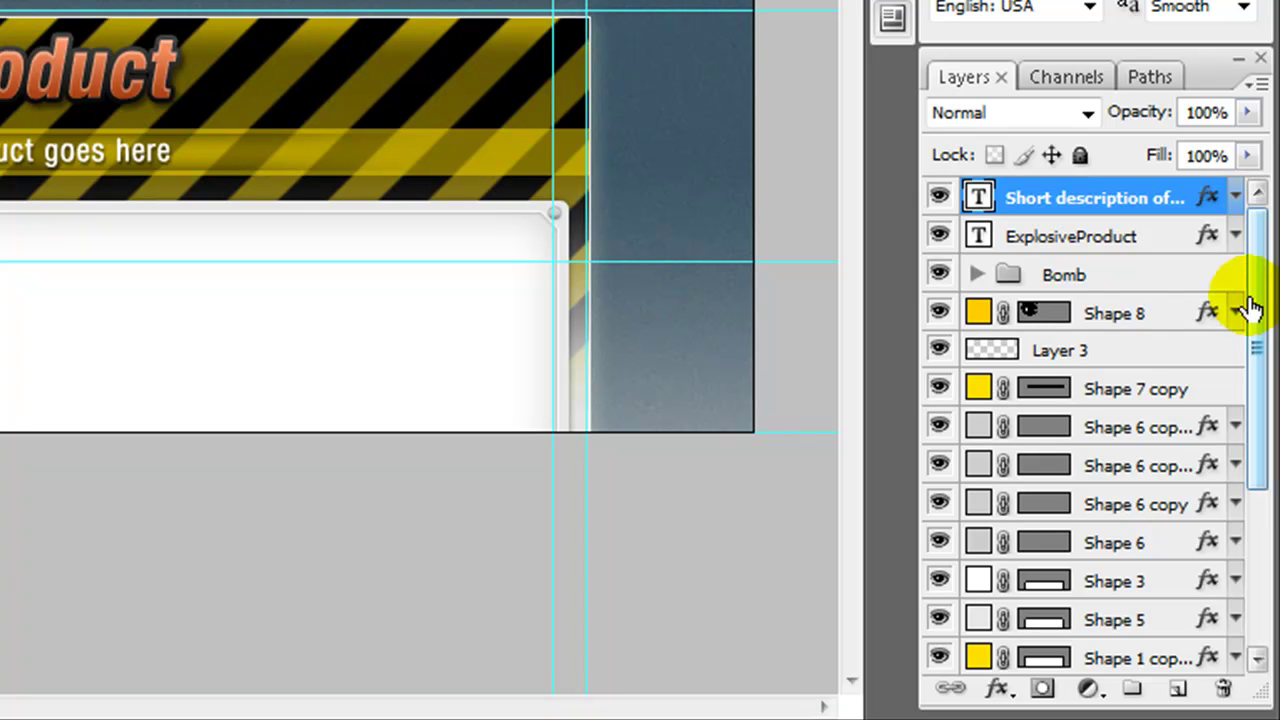
Step: Turn off the Bomb group's visibility so only the sunburst remains behind the title
{"action": "left_click", "coordinate": [977, 276]}
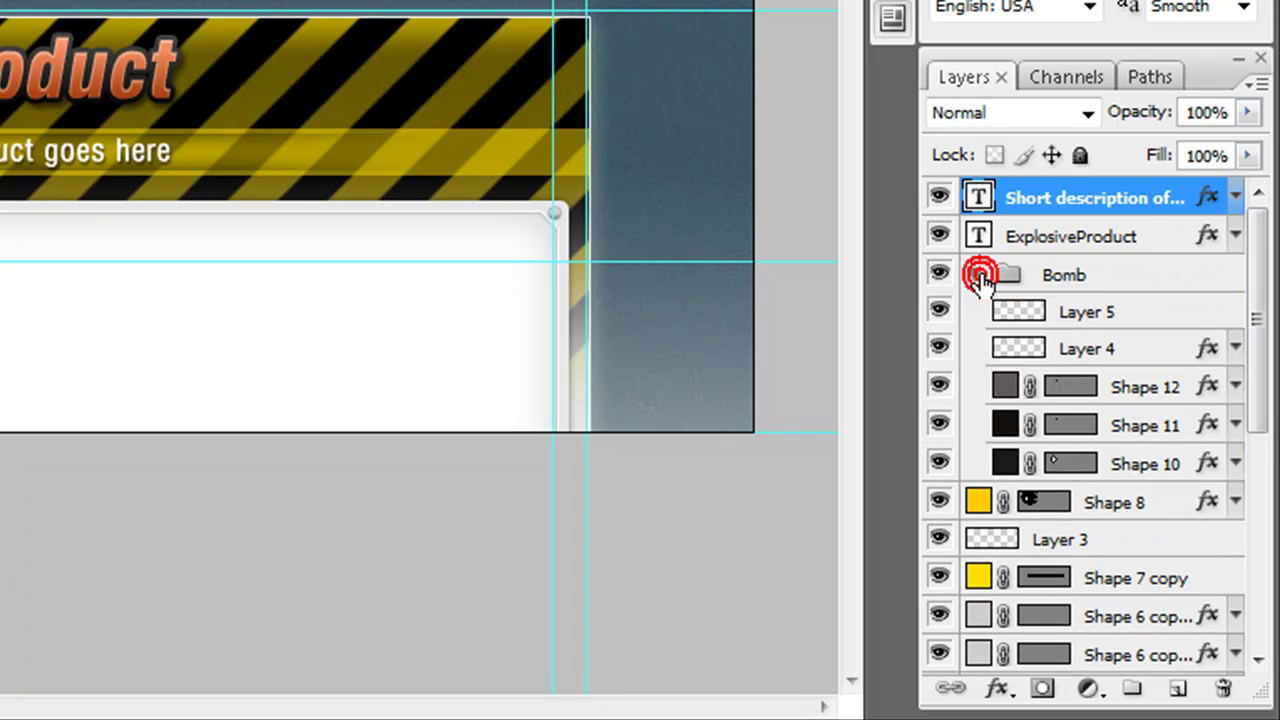
{"action": "left_click", "coordinate": [977, 276]}
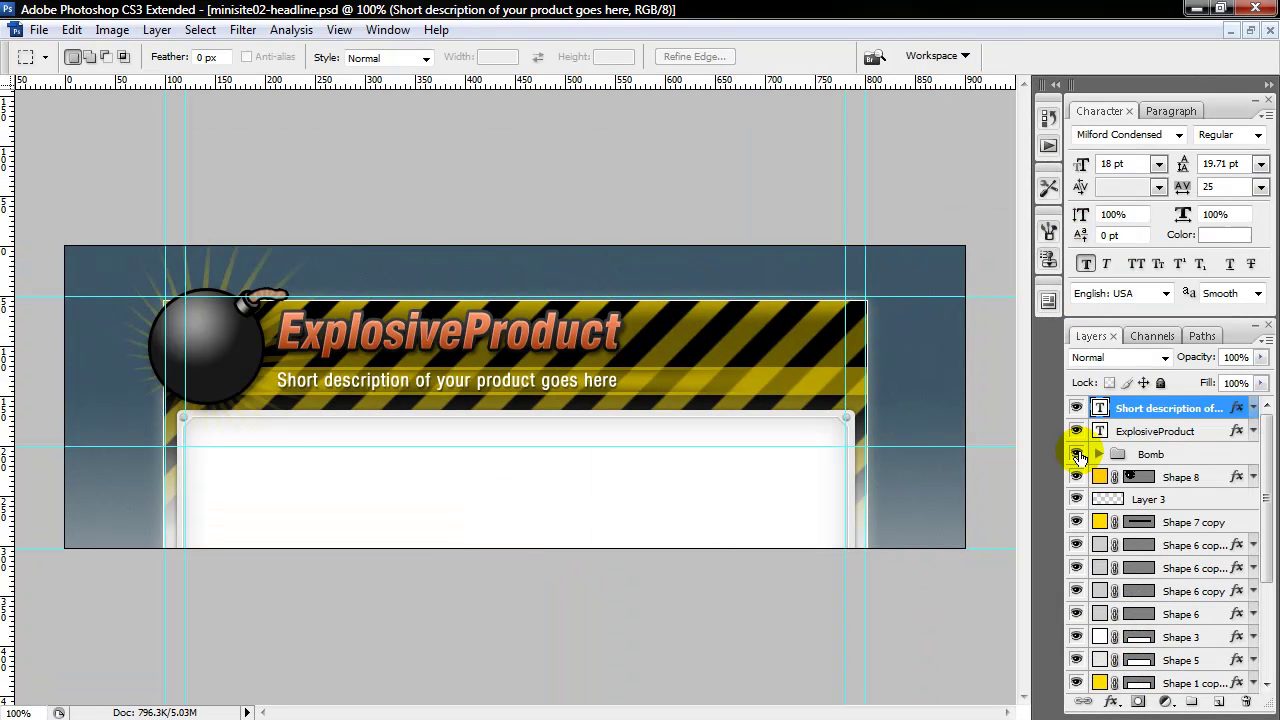
{"action": "left_click", "coordinate": [1077, 455]}
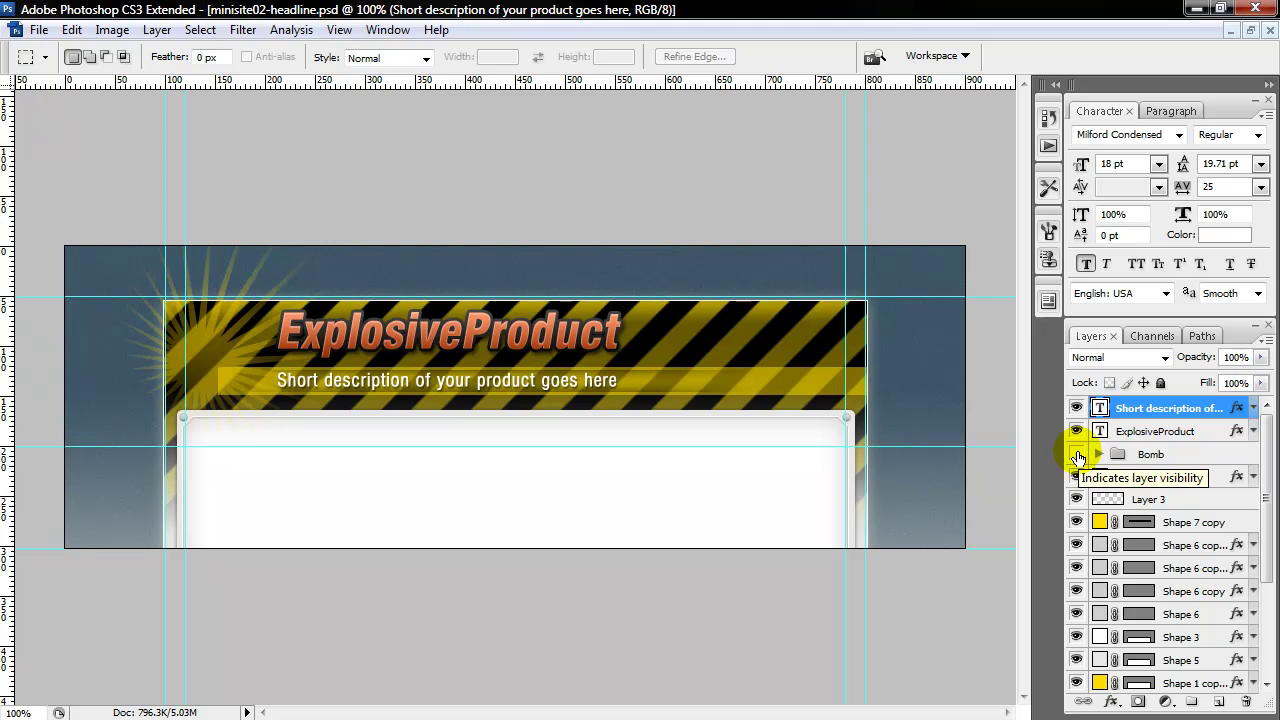
{"action": "left_click", "coordinate": [1077, 455]}
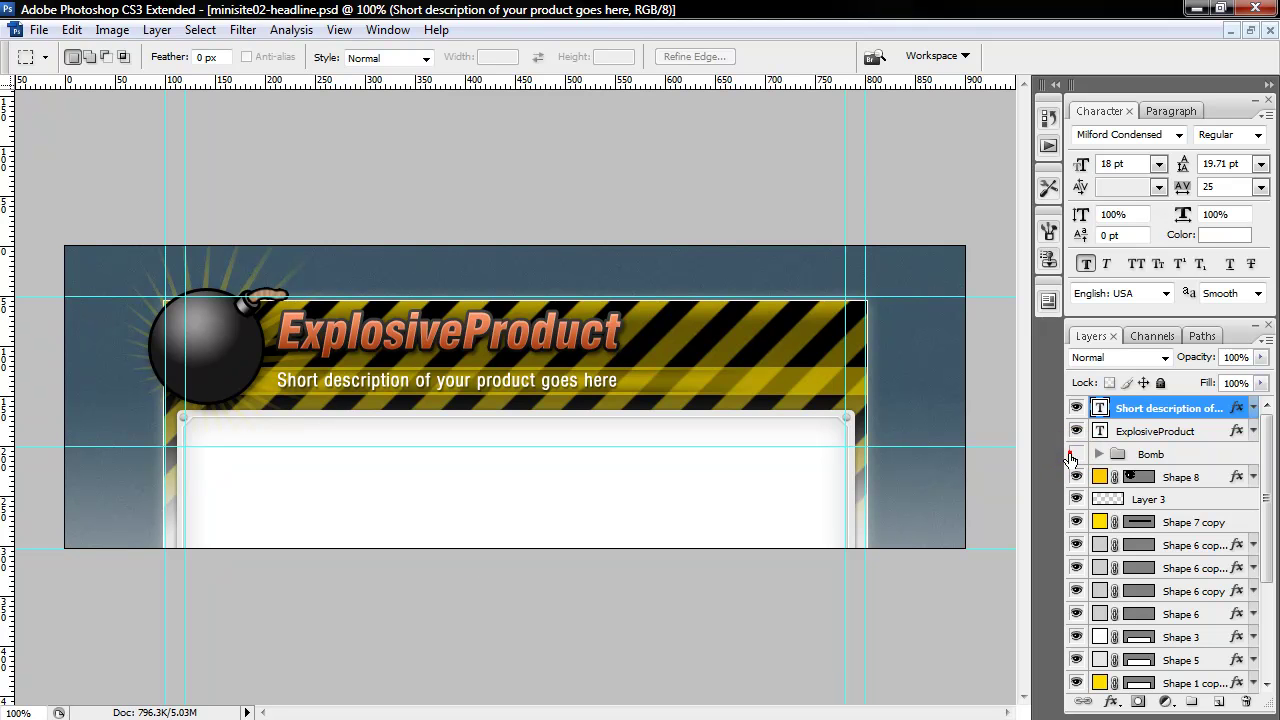
{"action": "left_click", "coordinate": [1074, 455]}
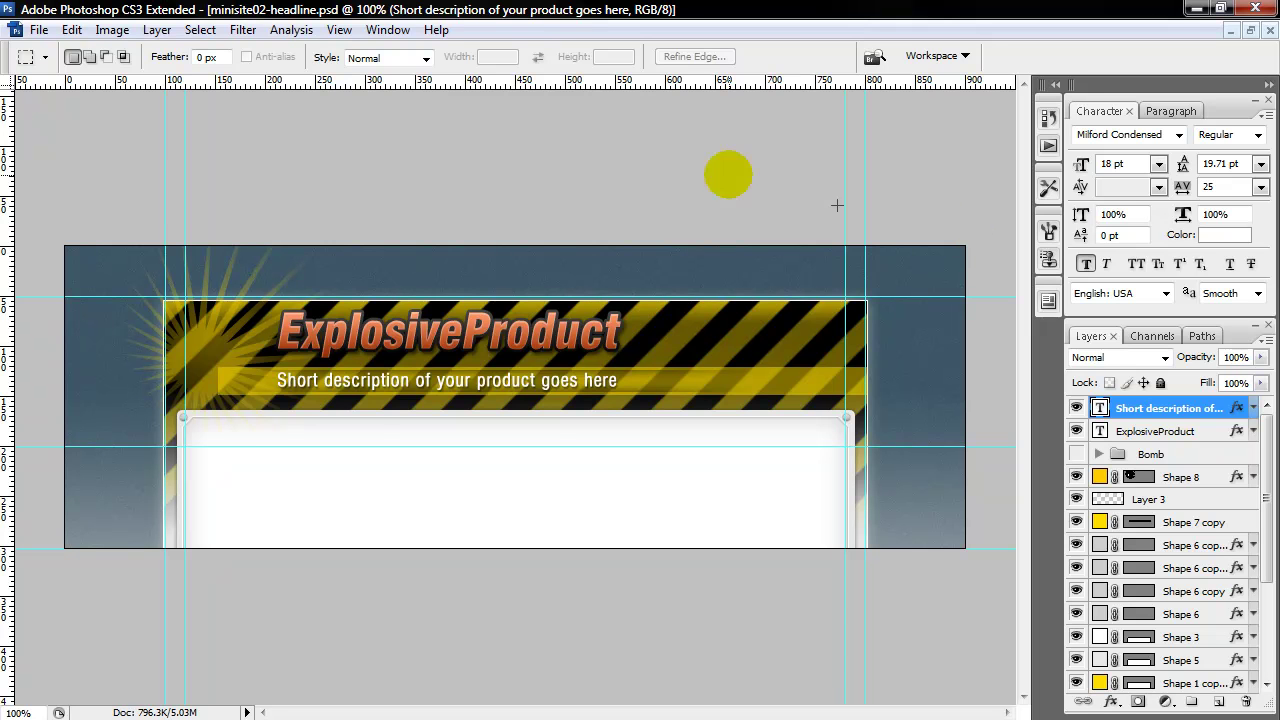
Step: Show the Tools panel from the Window menu and dock it at the left
{"action": "left_click", "coordinate": [405, 30]}
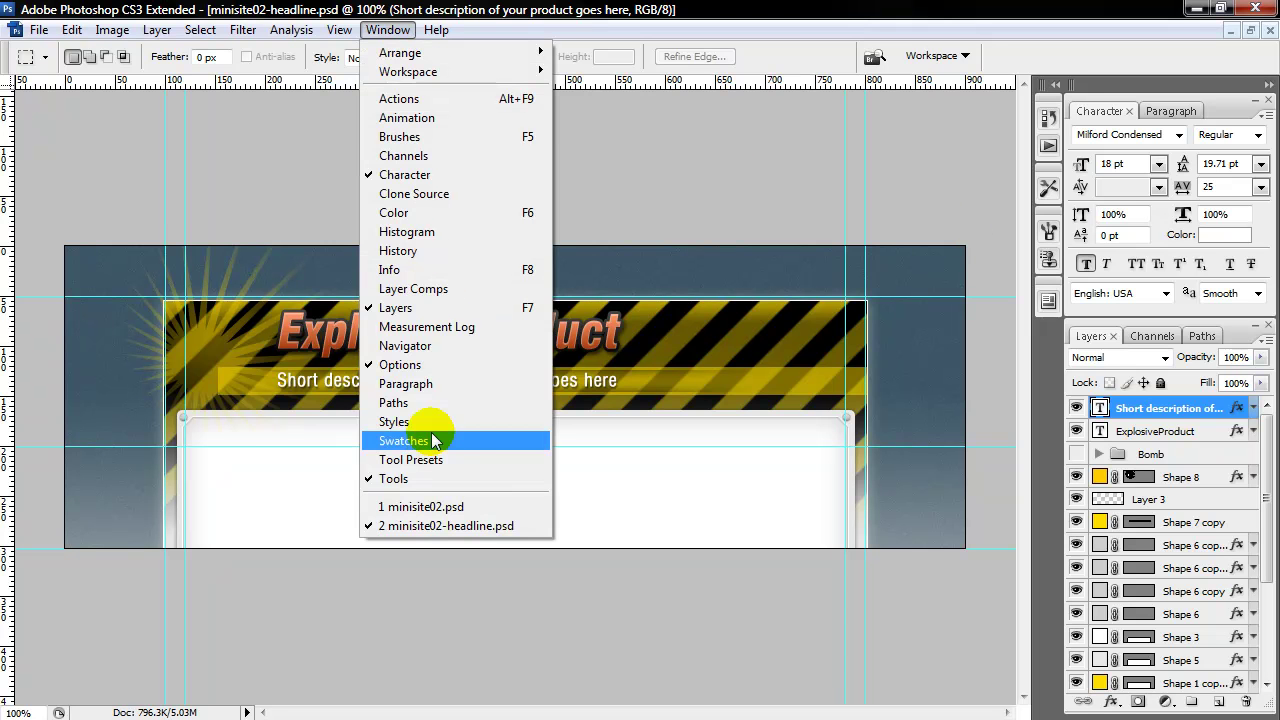
{"action": "left_click", "coordinate": [430, 478]}
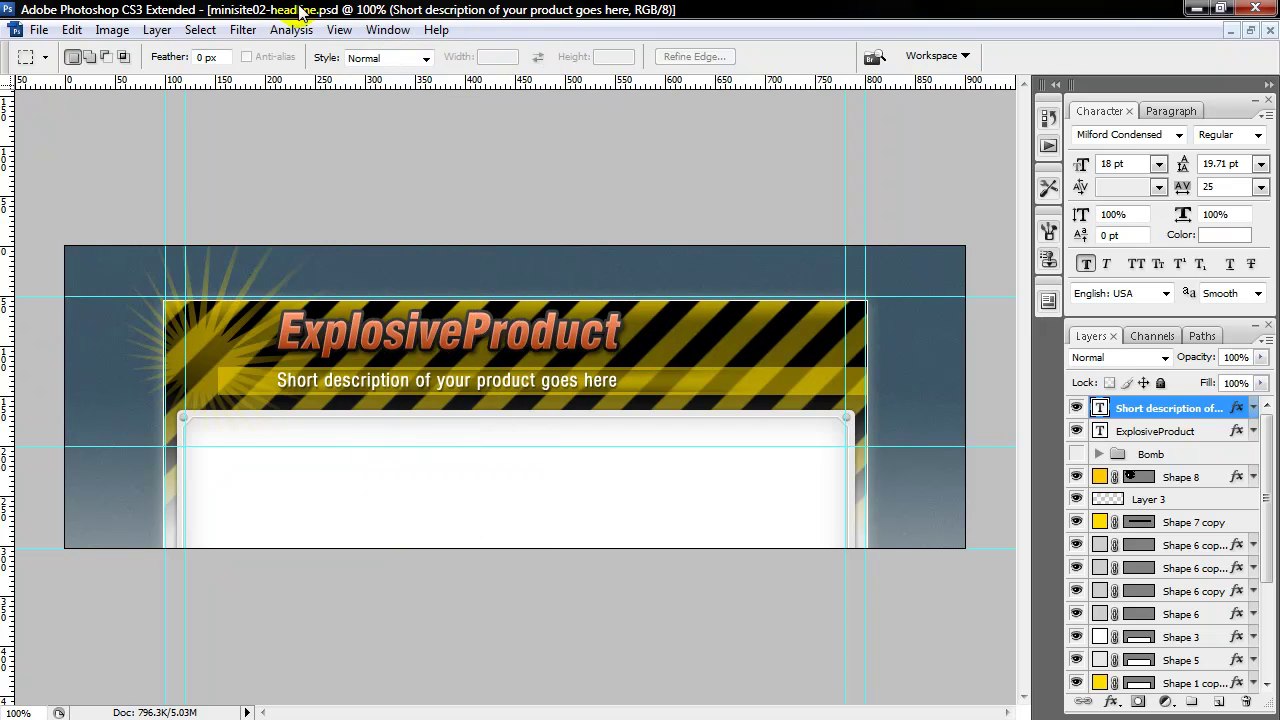
{"action": "left_click", "coordinate": [405, 30]}
{"action": "left_click", "coordinate": [427, 479]}
{"action": "left_click_drag", "start_coordinate": [94, 106], "coordinate": [26, 102]}
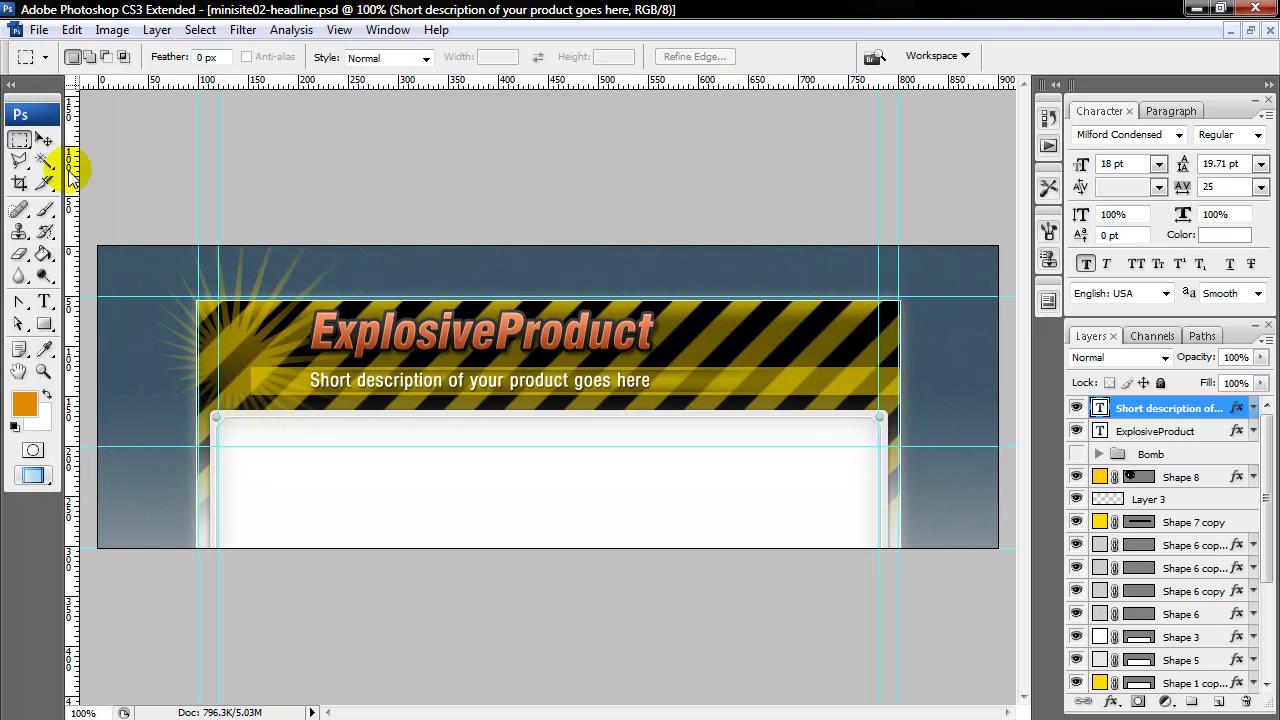
Step: Draw an orange rectangle at the banner's top-left and place Shape 13 just below Shape 5
{"action": "left_click", "coordinate": [47, 326]}
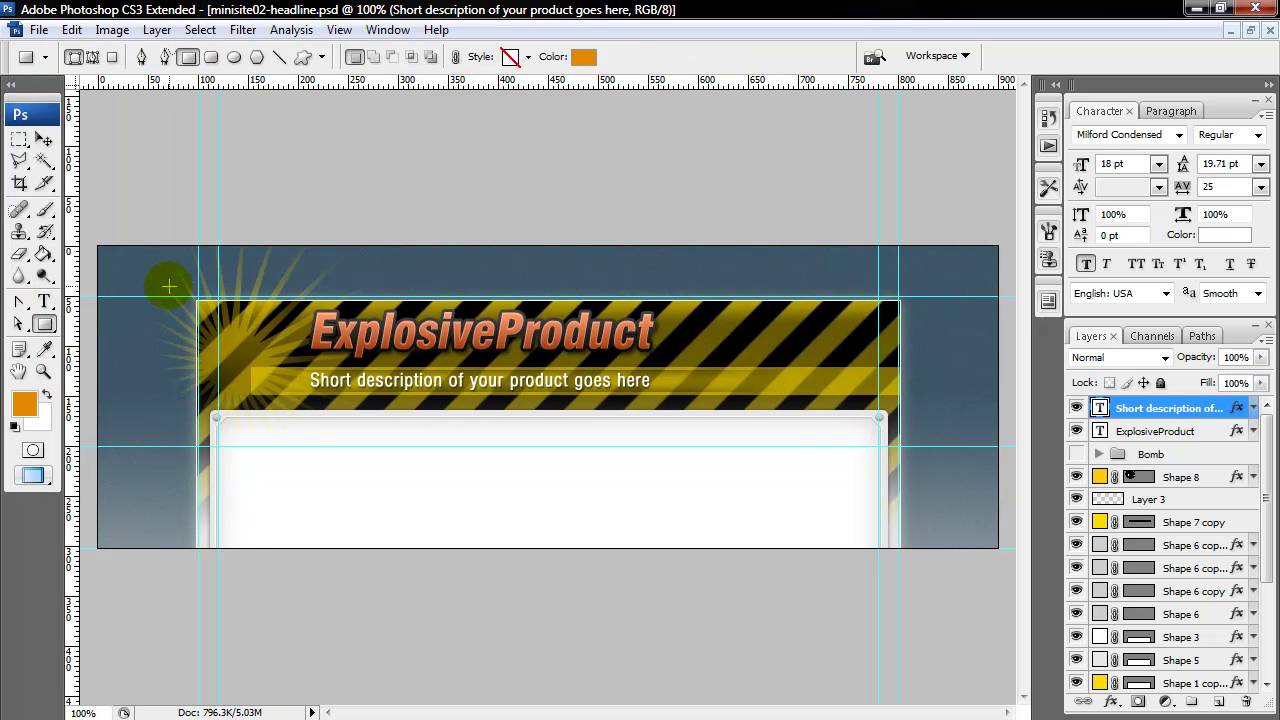
{"action": "left_click_drag", "start_coordinate": [161, 274], "coordinate": [336, 510]}
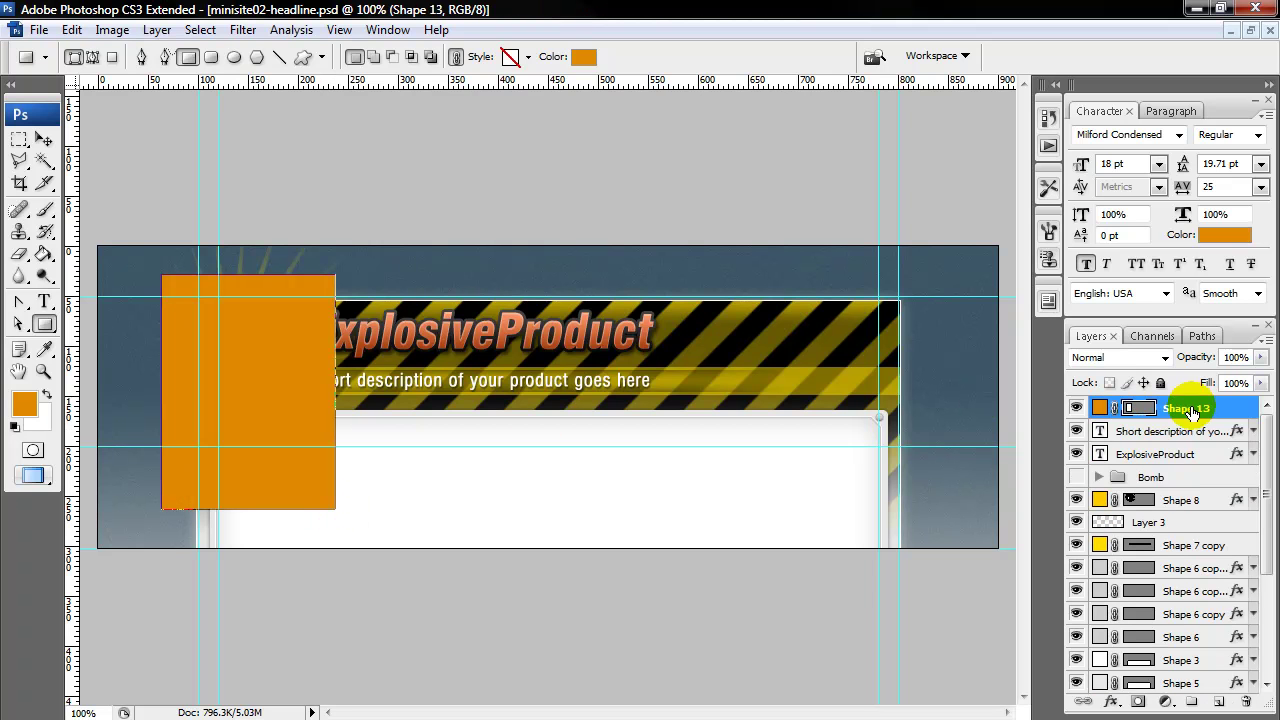
{"action": "left_click_drag", "start_coordinate": [1190, 408], "coordinate": [1182, 672]}
{"action": "scroll", "coordinate": [1217, 572], "scroll_direction": "down", "scroll_amount": 2}
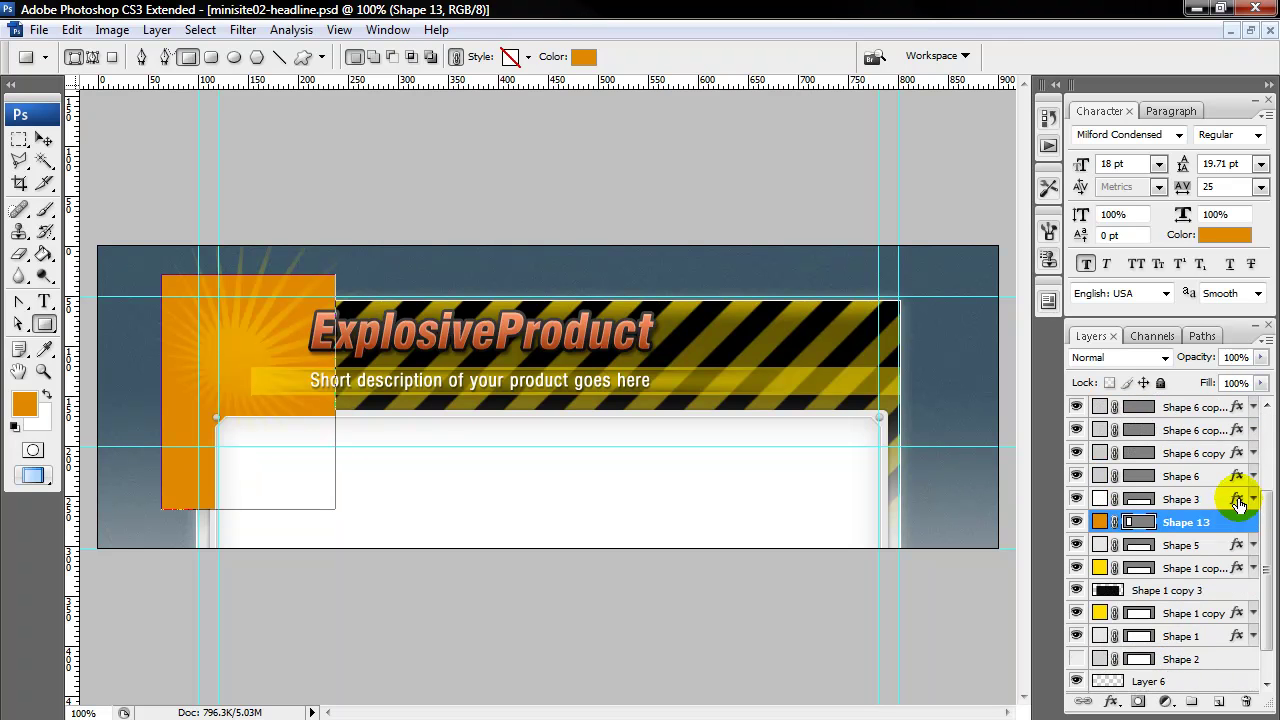
{"action": "scroll", "coordinate": [1238, 503], "scroll_direction": "down", "scroll_amount": 1}
{"action": "left_click_drag", "start_coordinate": [1206, 480], "coordinate": [1185, 627]}
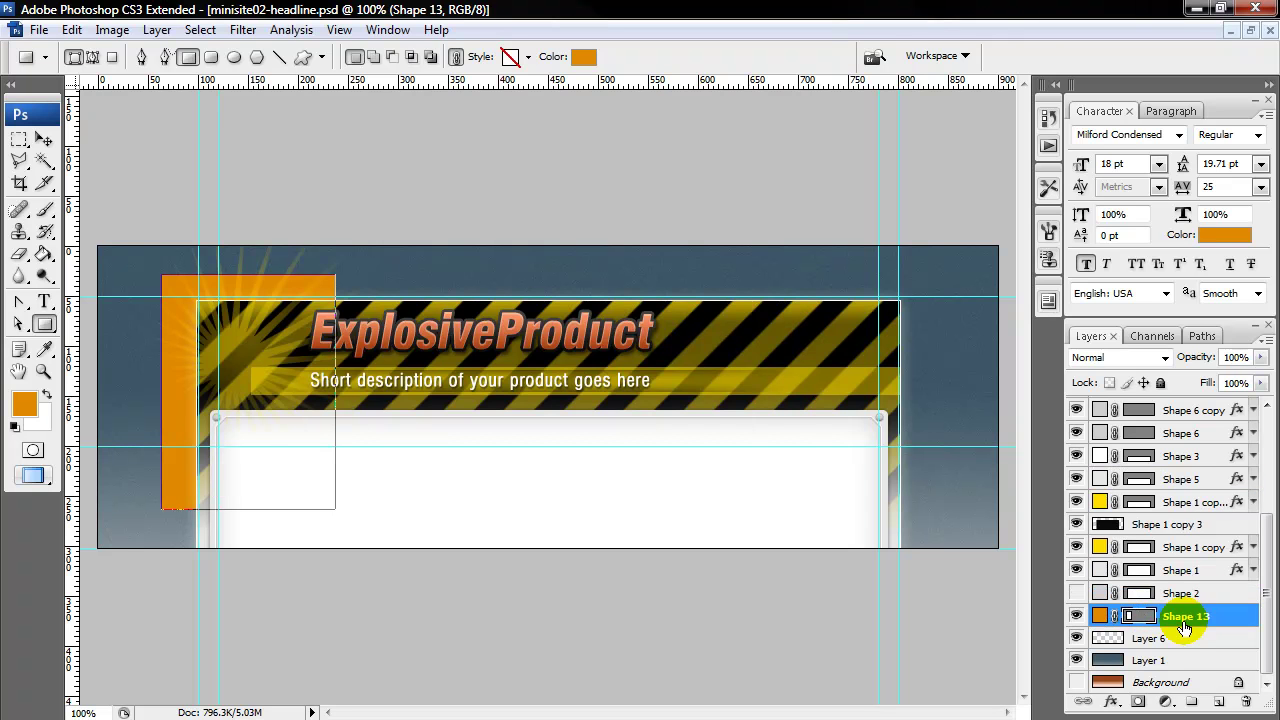
{"action": "left_click_drag", "start_coordinate": [1185, 627], "coordinate": [1190, 550]}
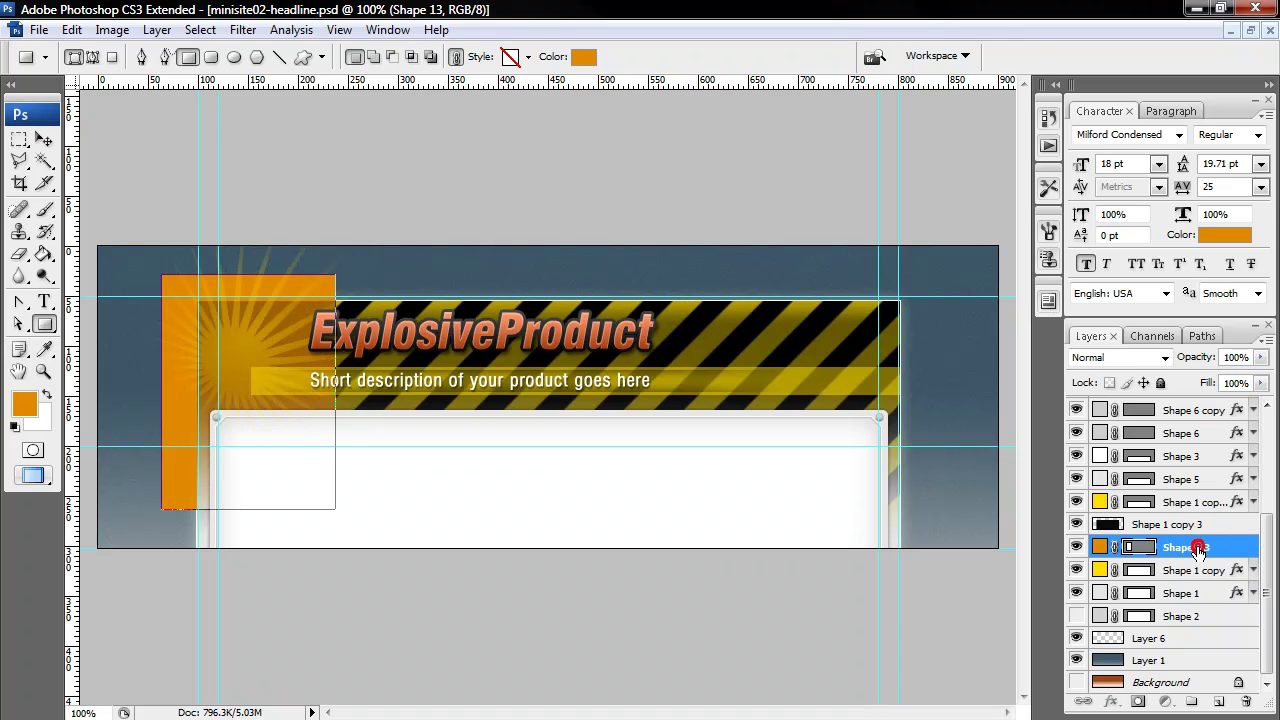
{"action": "left_click_drag", "start_coordinate": [1190, 551], "coordinate": [1190, 497]}
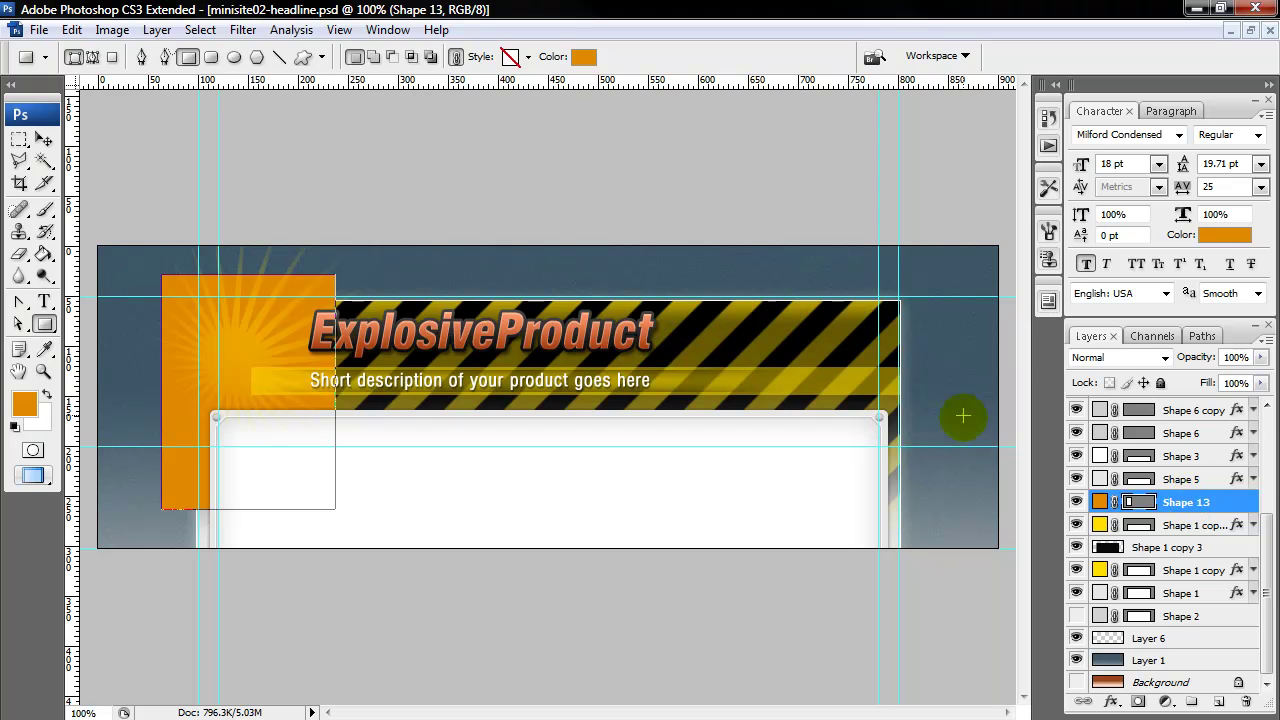
Step: Hide the Shape 8 sunburst layer and switch to the Move tool
{"action": "scroll", "coordinate": [1170, 525], "scroll_direction": "up", "scroll_amount": 3}
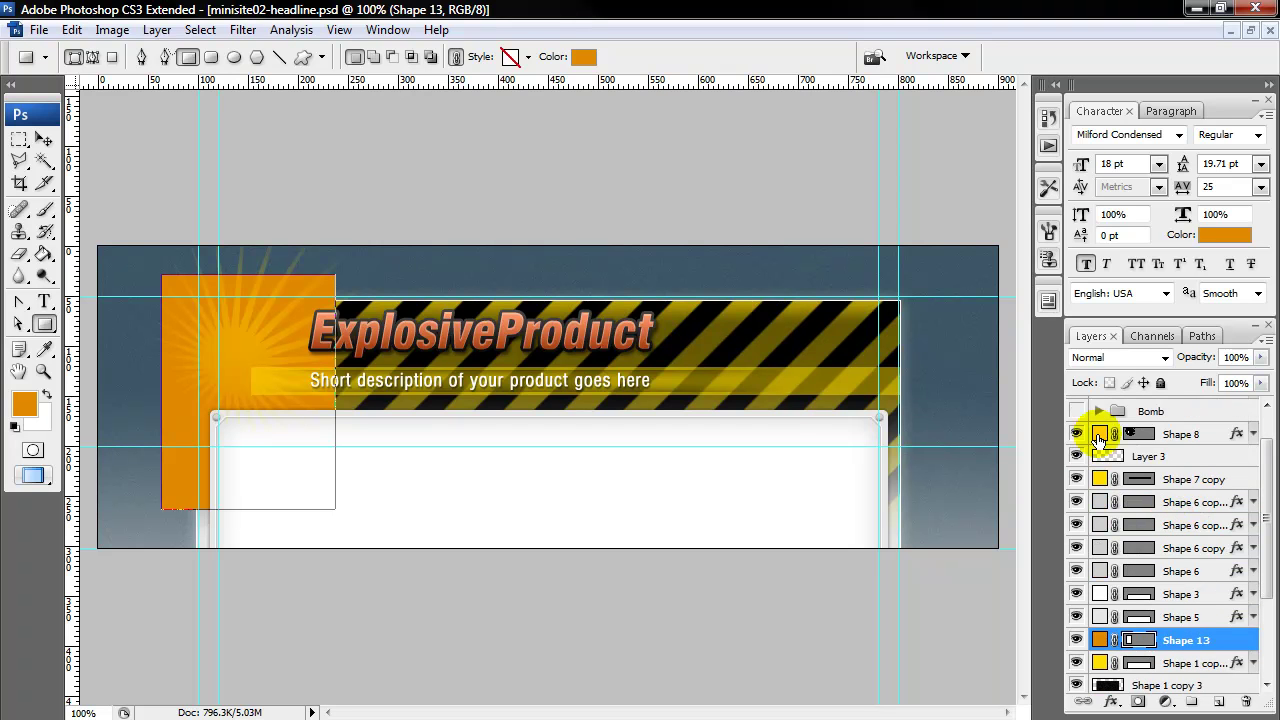
{"action": "left_click", "coordinate": [282, 402]}
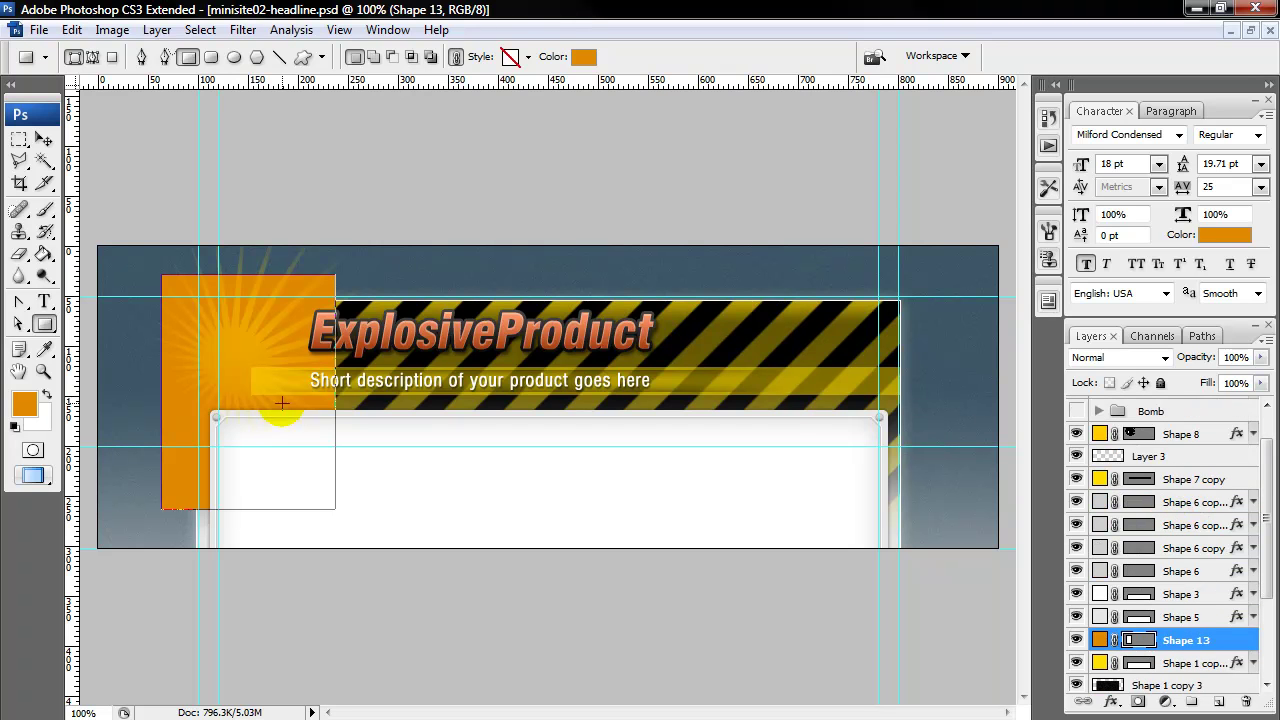
{"action": "left_click", "coordinate": [1075, 436]}
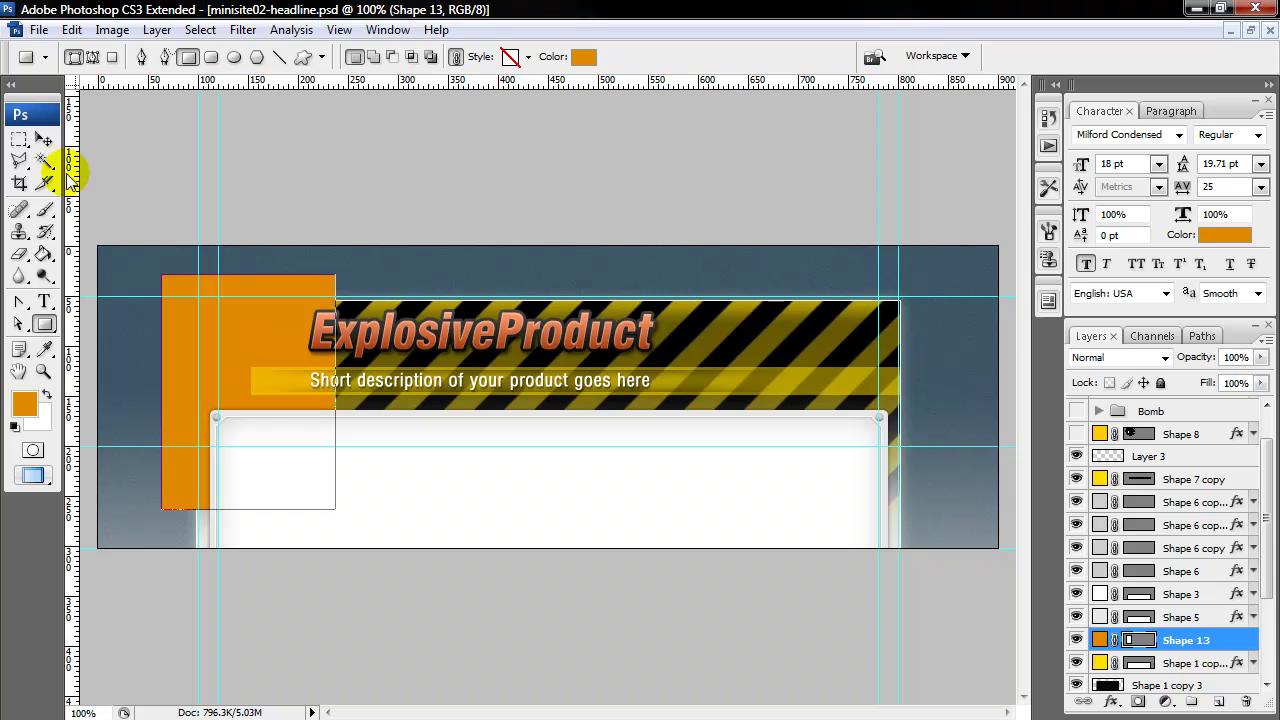
{"action": "left_click", "coordinate": [43, 139]}
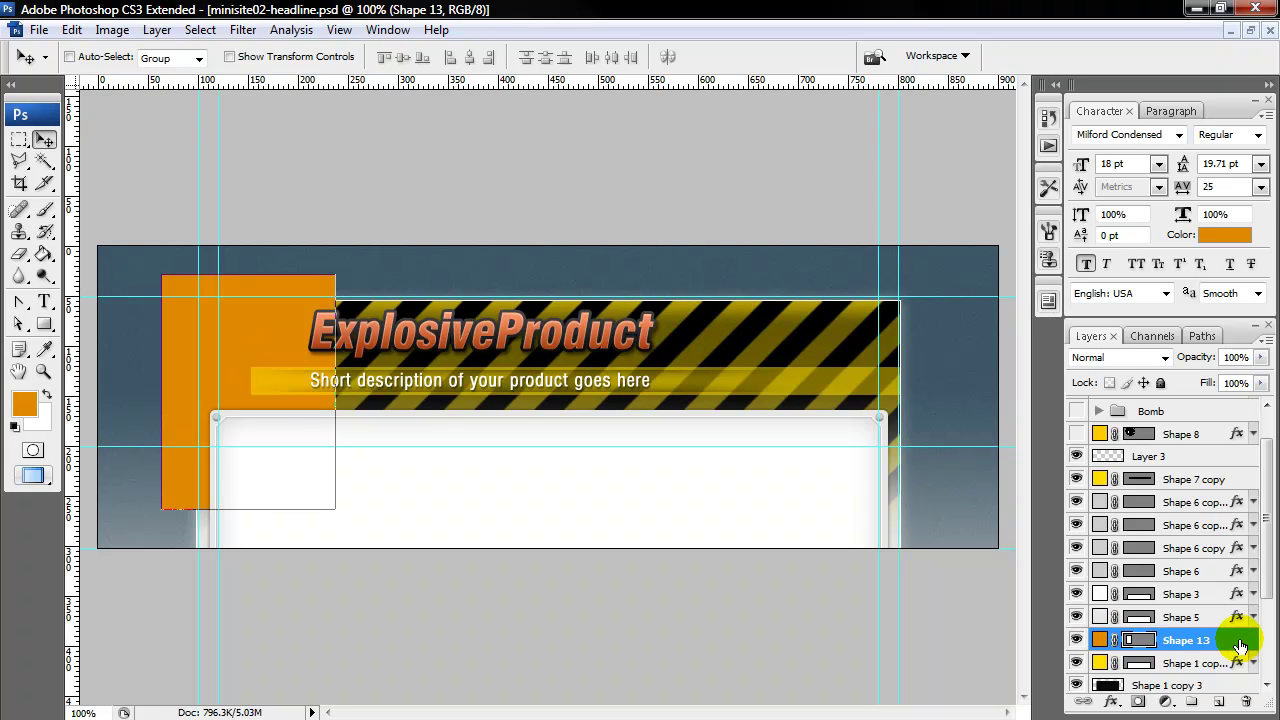
Step: Give Shape 13 a white 8 px inside stroke in its Layer Style dialog
{"action": "key", "text": "h"}
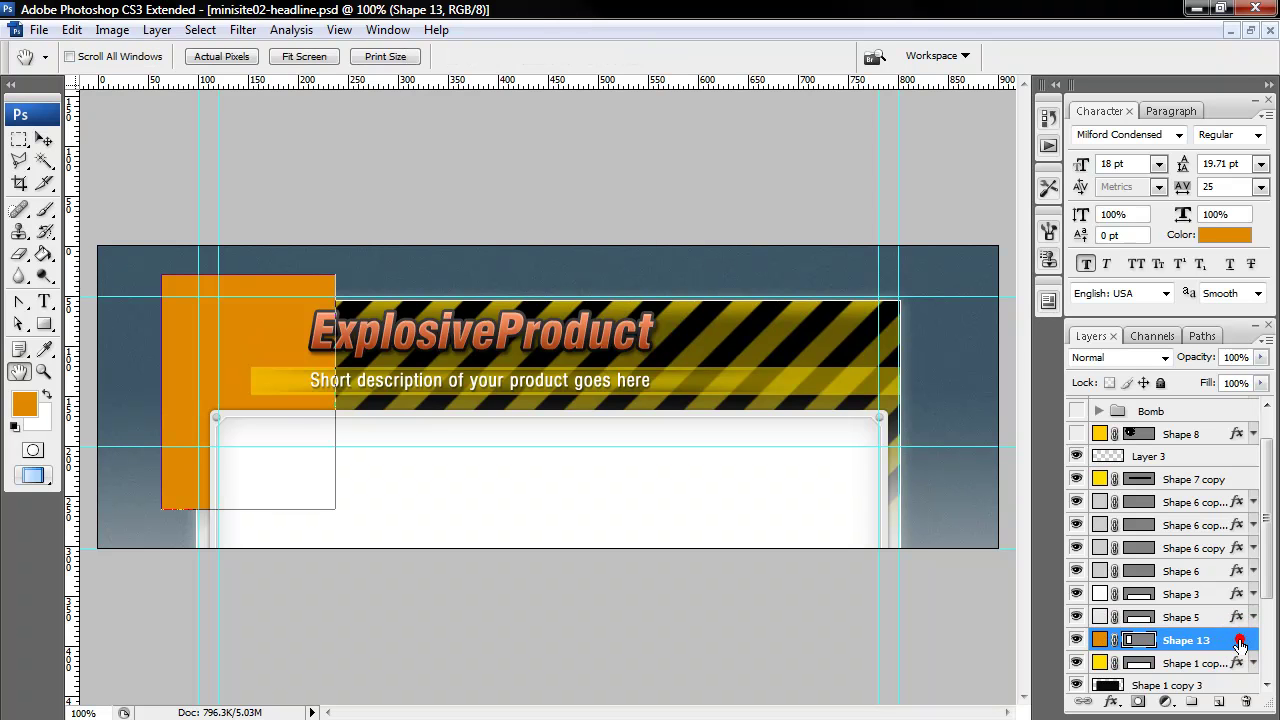
{"action": "double_click", "coordinate": [1215, 640]}
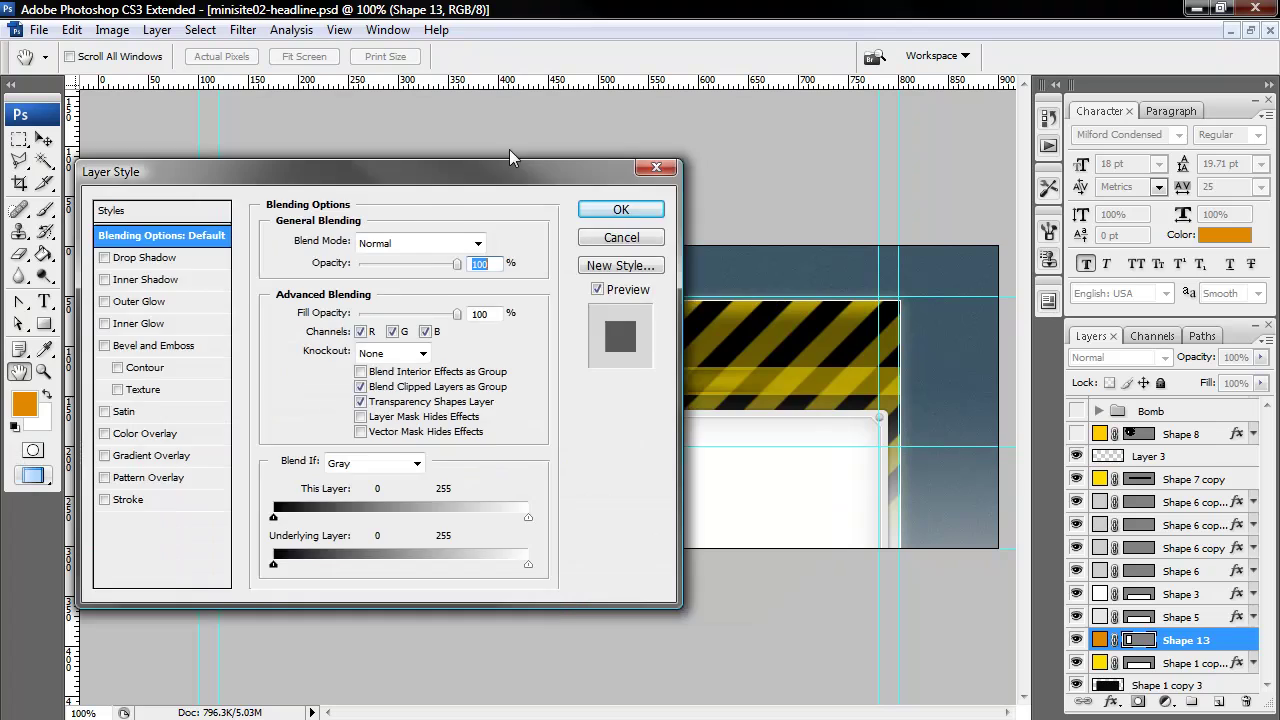
{"action": "left_click_drag", "start_coordinate": [450, 89], "coordinate": [608, 106]}
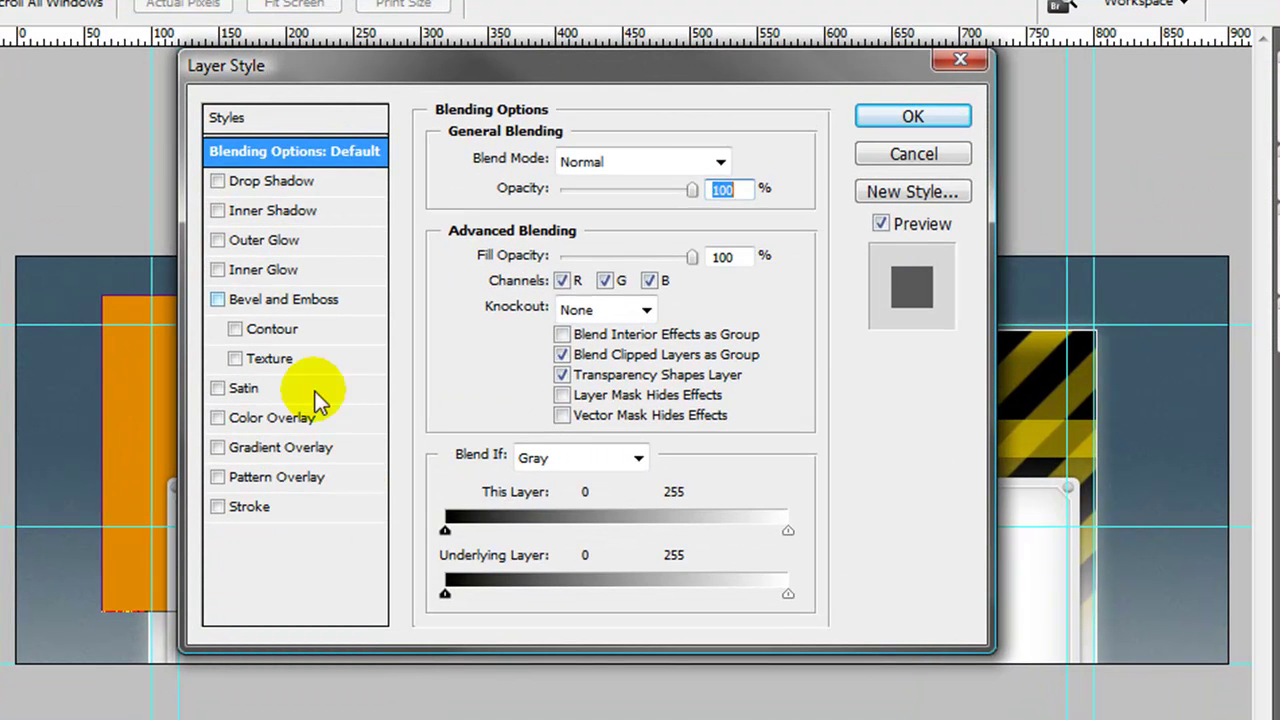
{"action": "left_click", "coordinate": [315, 489]}
{"action": "left_click", "coordinate": [610, 190]}
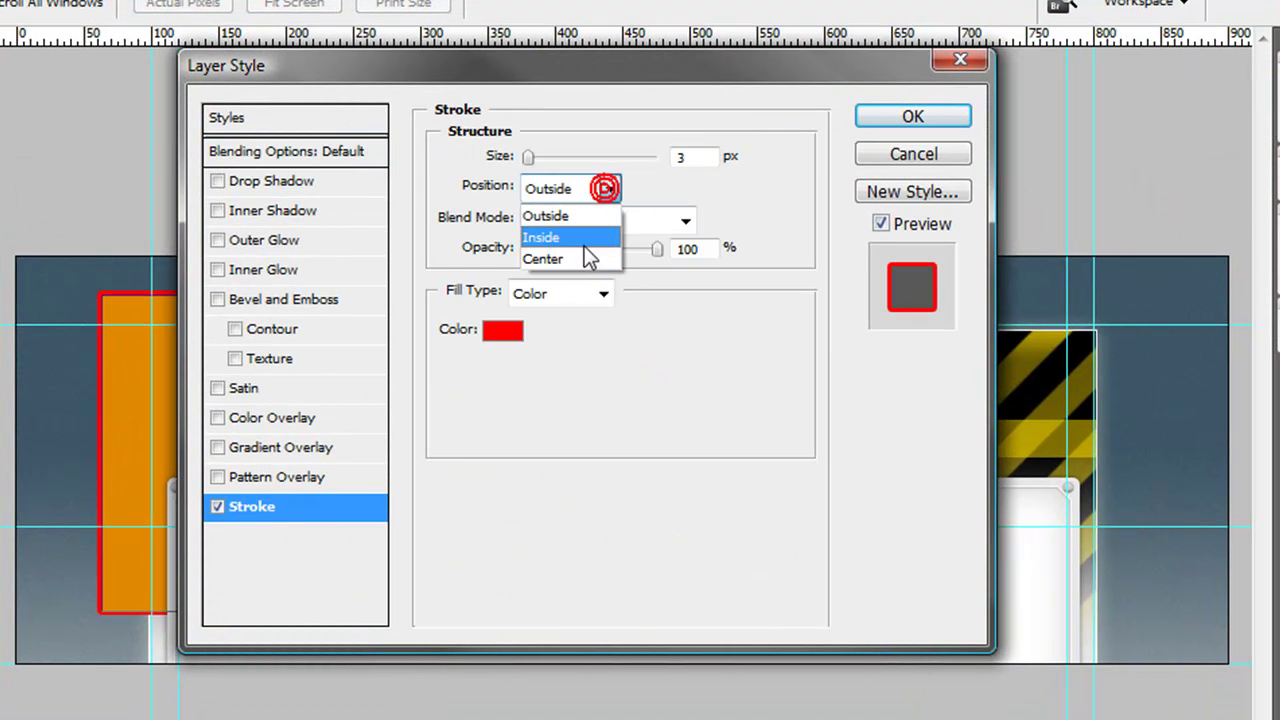
{"action": "left_click", "coordinate": [555, 234]}
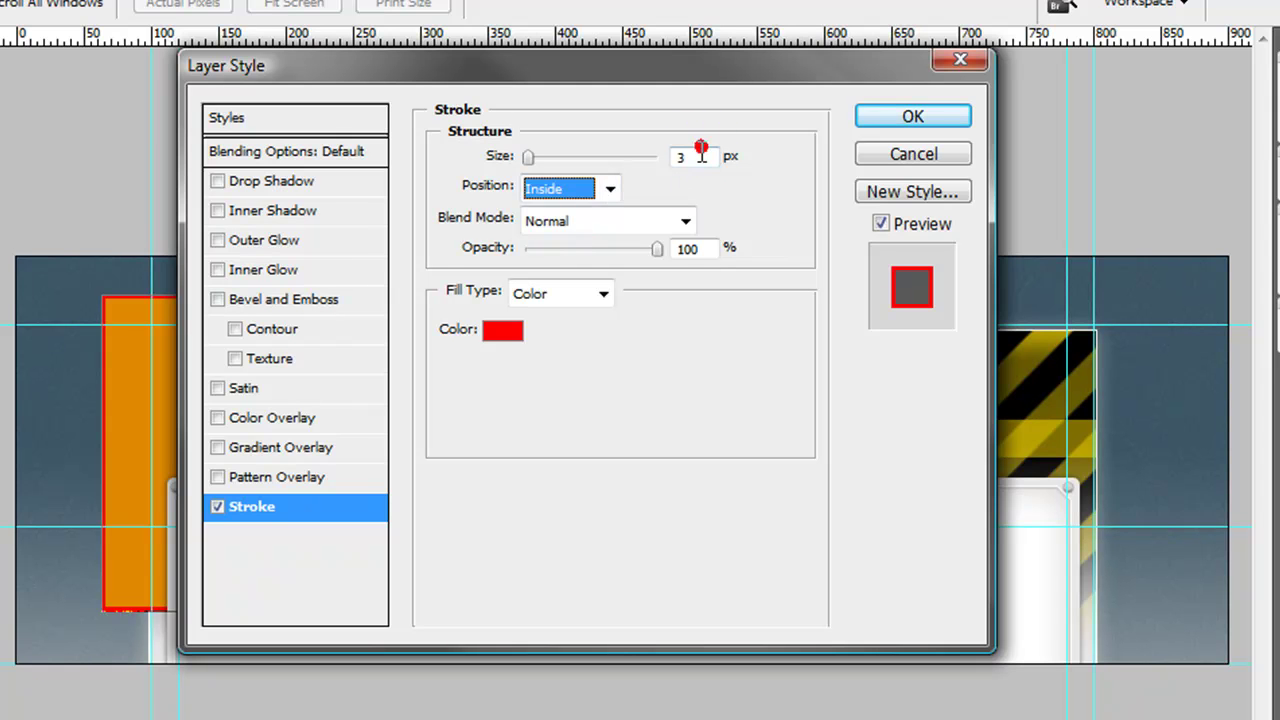
{"action": "double_click", "coordinate": [701, 155]}
{"action": "type", "text": "10"}
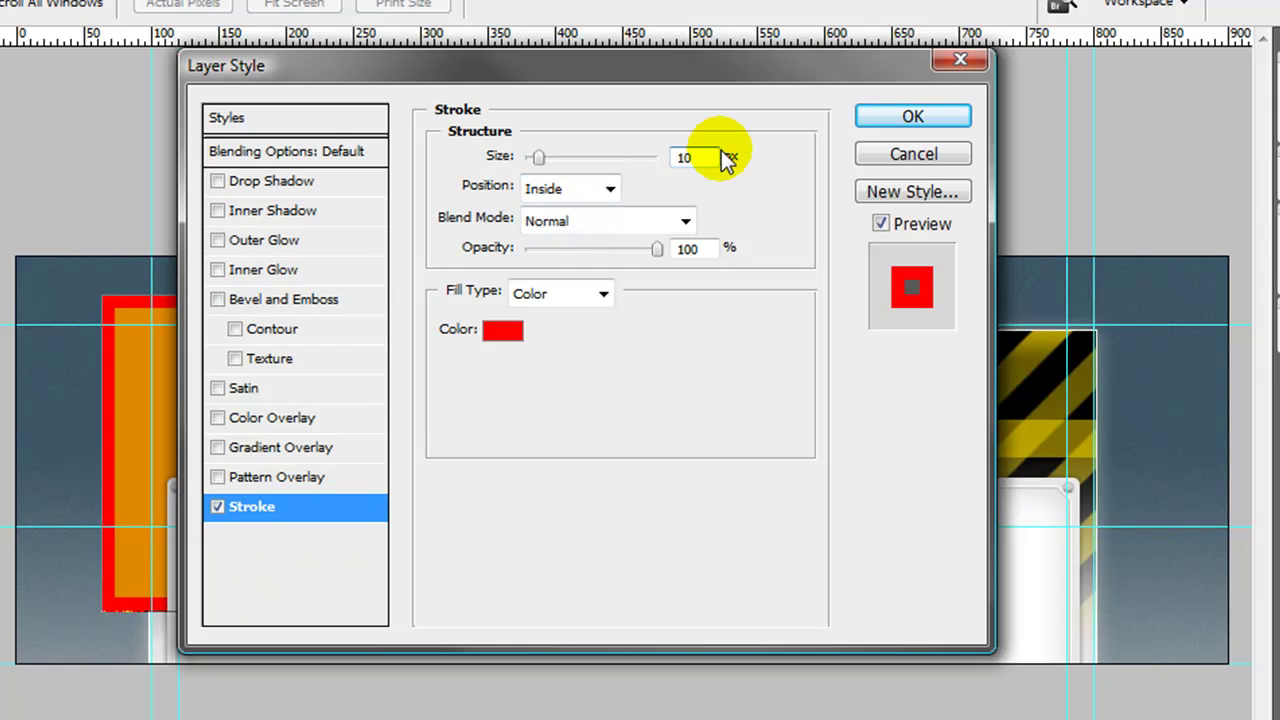
{"action": "double_click", "coordinate": [699, 156]}
{"action": "type", "text": "8"}
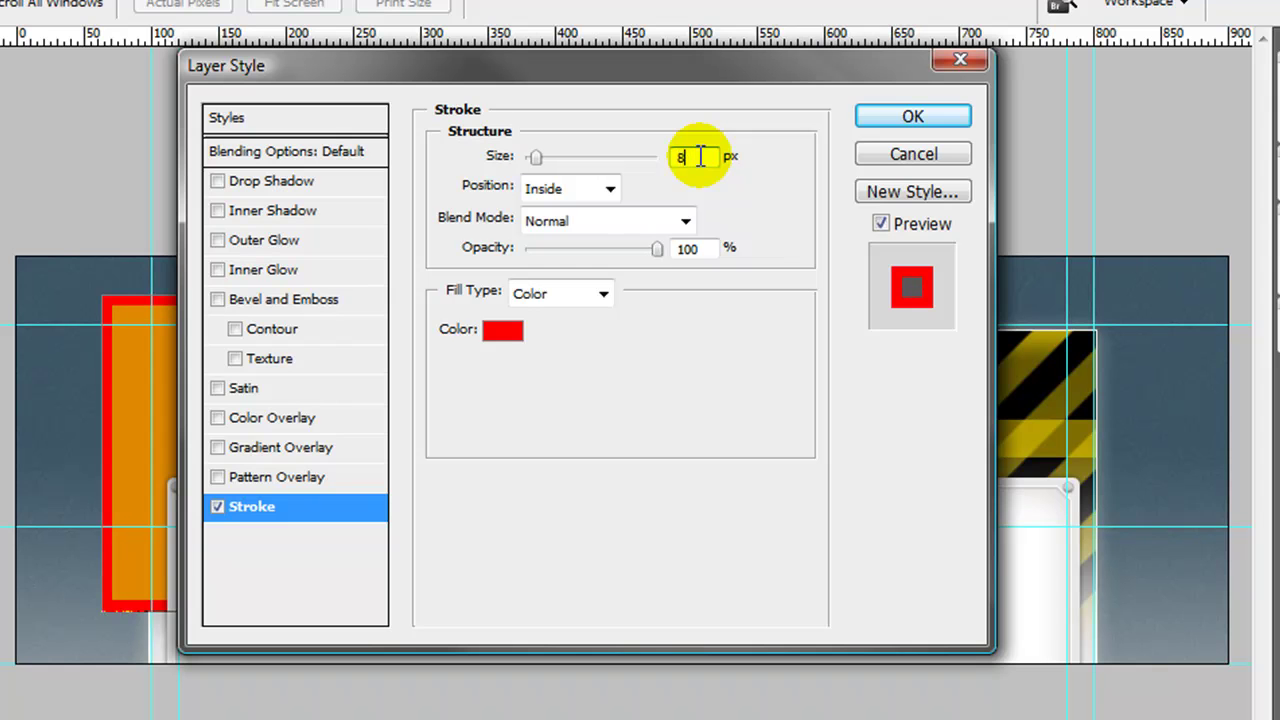
{"action": "left_click", "coordinate": [503, 331]}
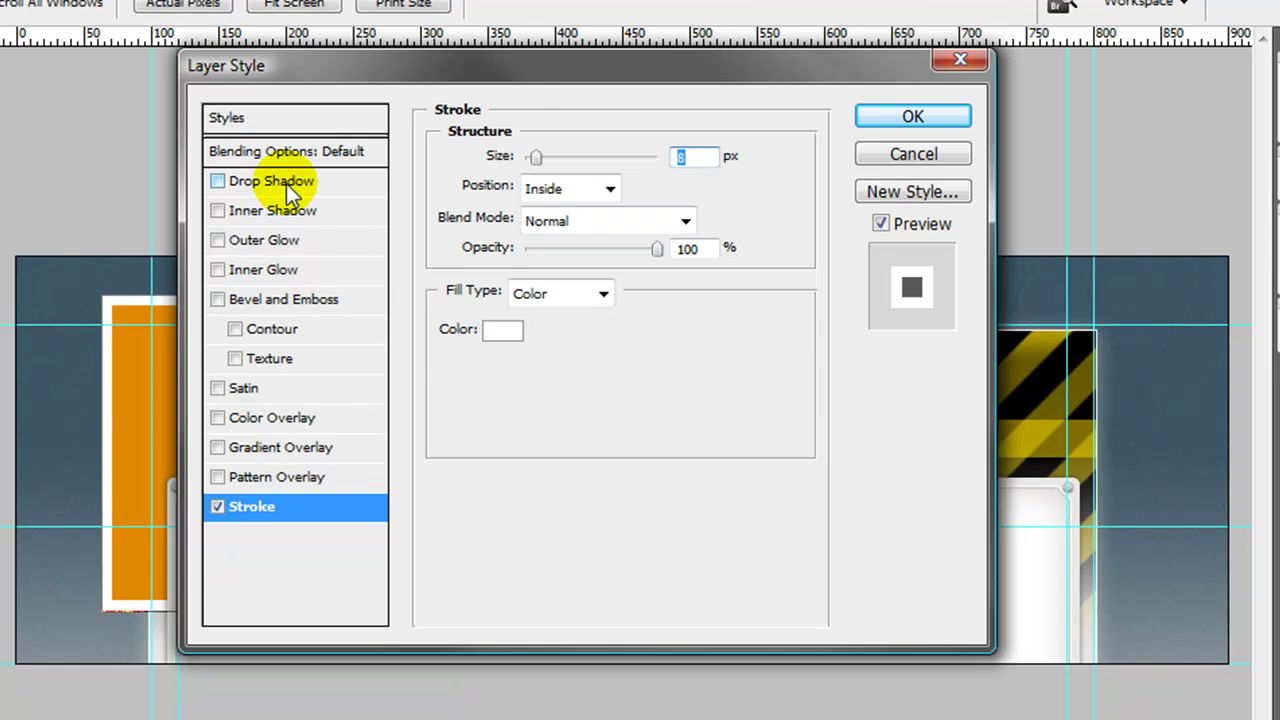
Step: Add a drop shadow of size 10 and opacity 40, plus a gradient overlay, and apply
{"action": "left_click", "coordinate": [284, 182]}
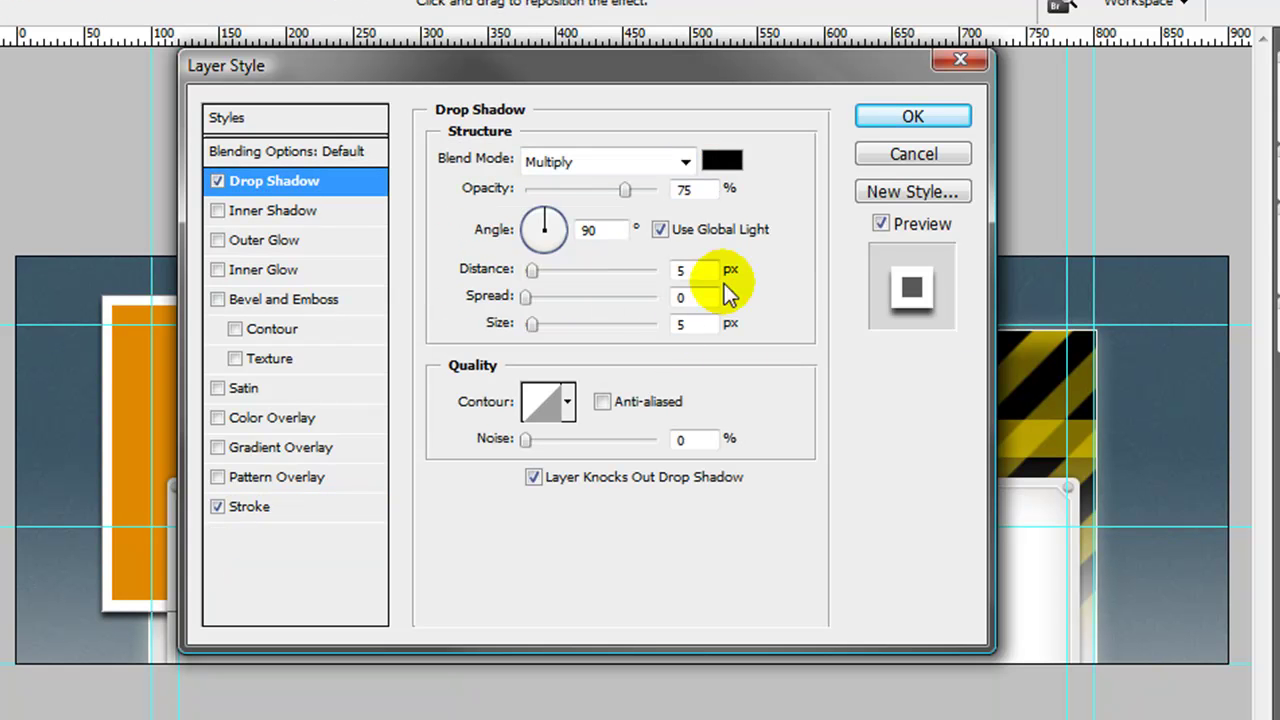
{"action": "double_click", "coordinate": [694, 322]}
{"action": "type", "text": "10"}
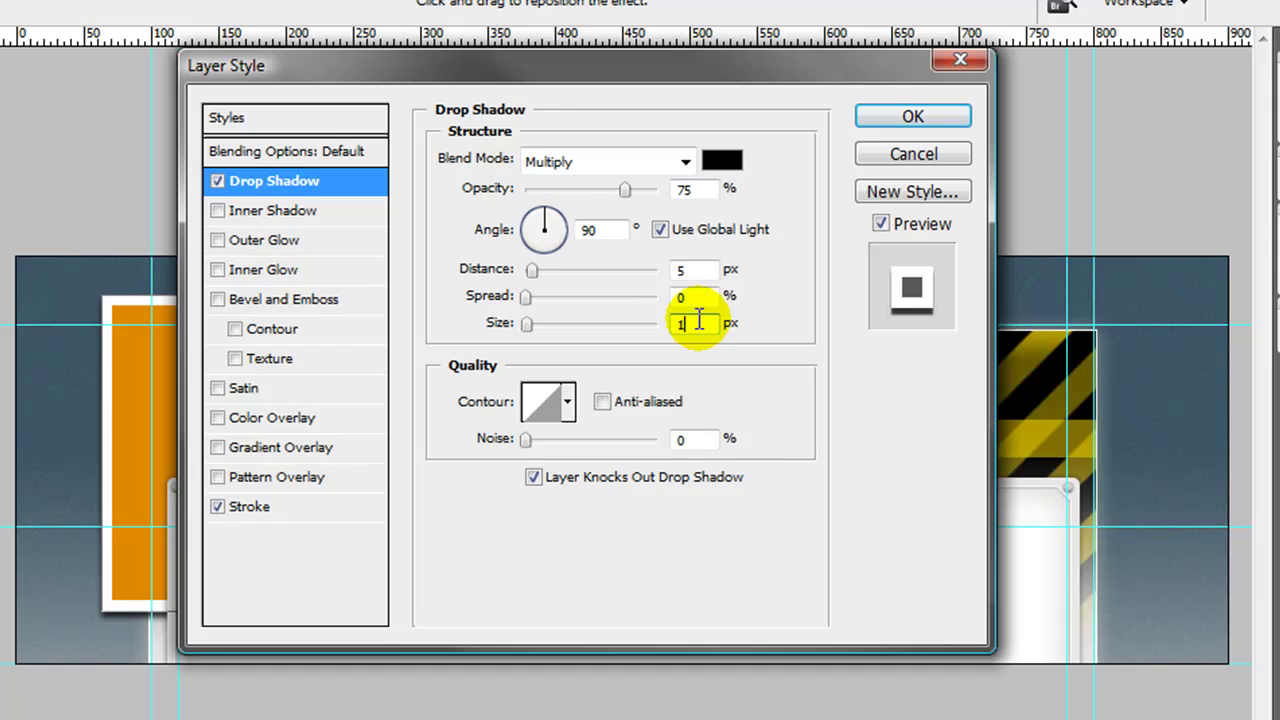
{"action": "double_click", "coordinate": [686, 188]}
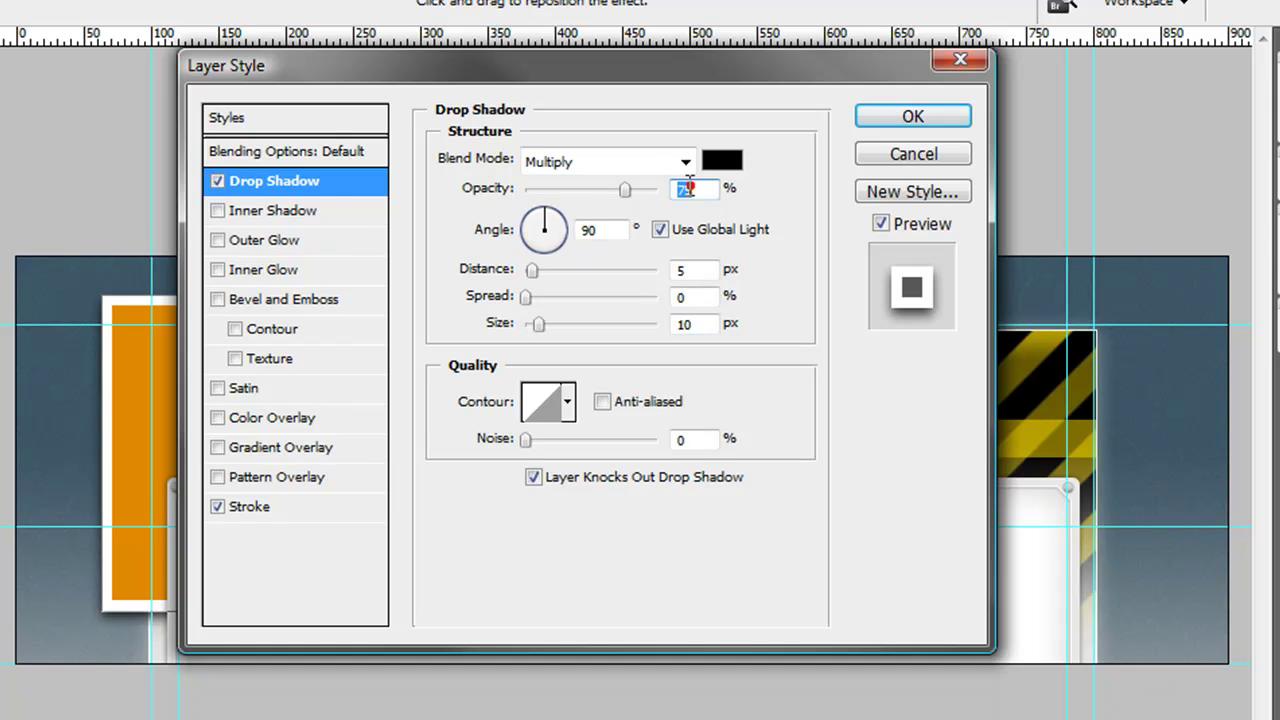
{"action": "type", "text": "40"}
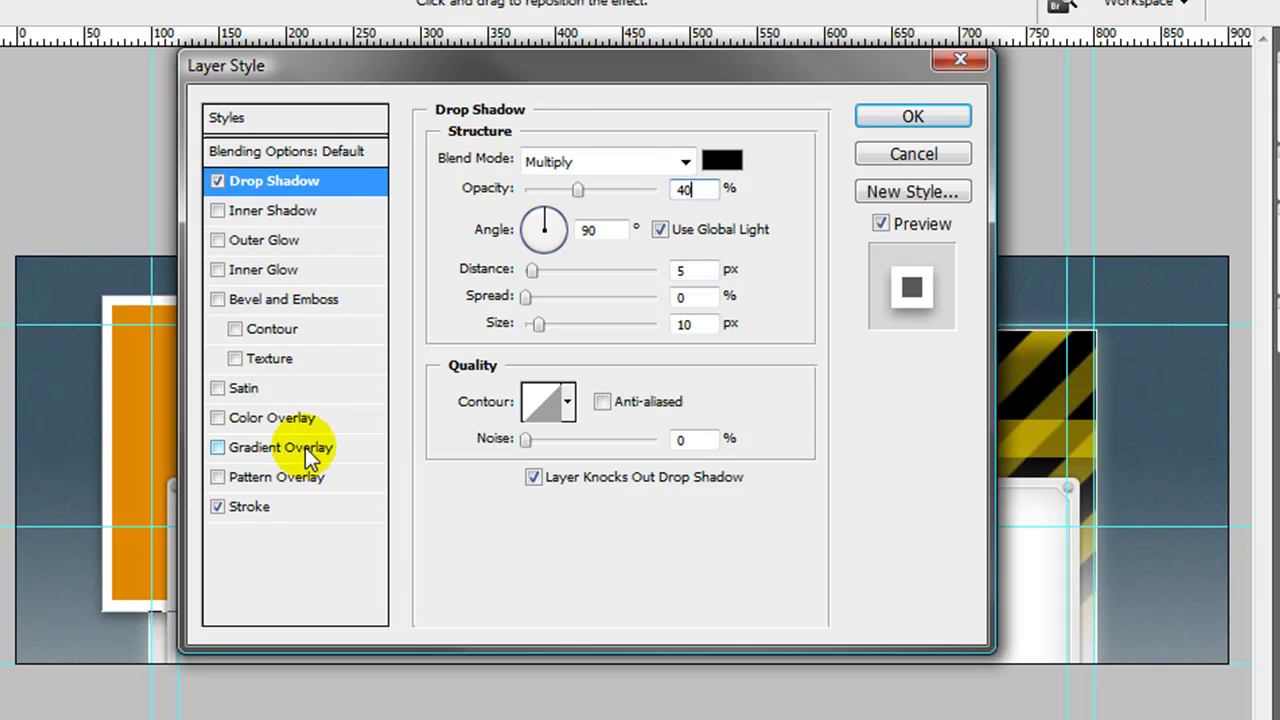
{"action": "left_click", "coordinate": [290, 449]}
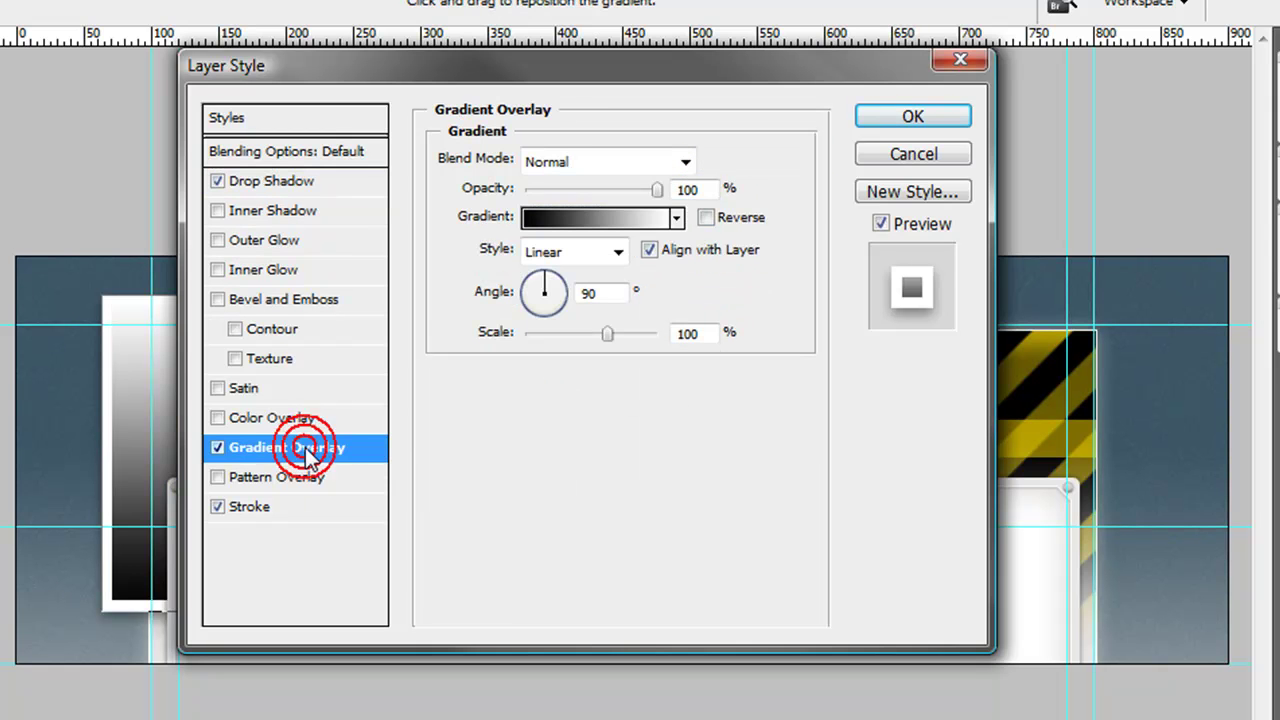
{"action": "left_click_drag", "start_coordinate": [660, 190], "coordinate": [578, 196]}
{"action": "left_click", "coordinate": [888, 118]}
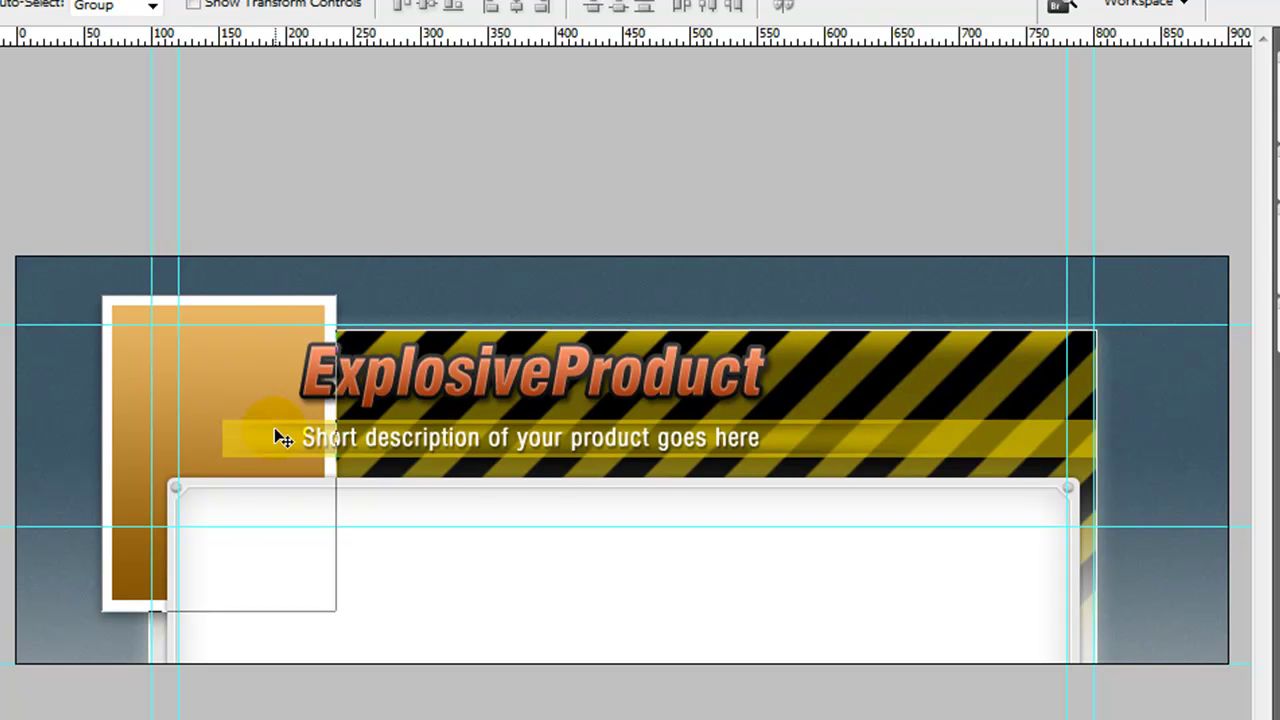
Step: Rotate the orange frame about 4.6° counter-clockwise with Free Transform (Ctrl+T)
{"action": "key", "text": "ctrl+t"}
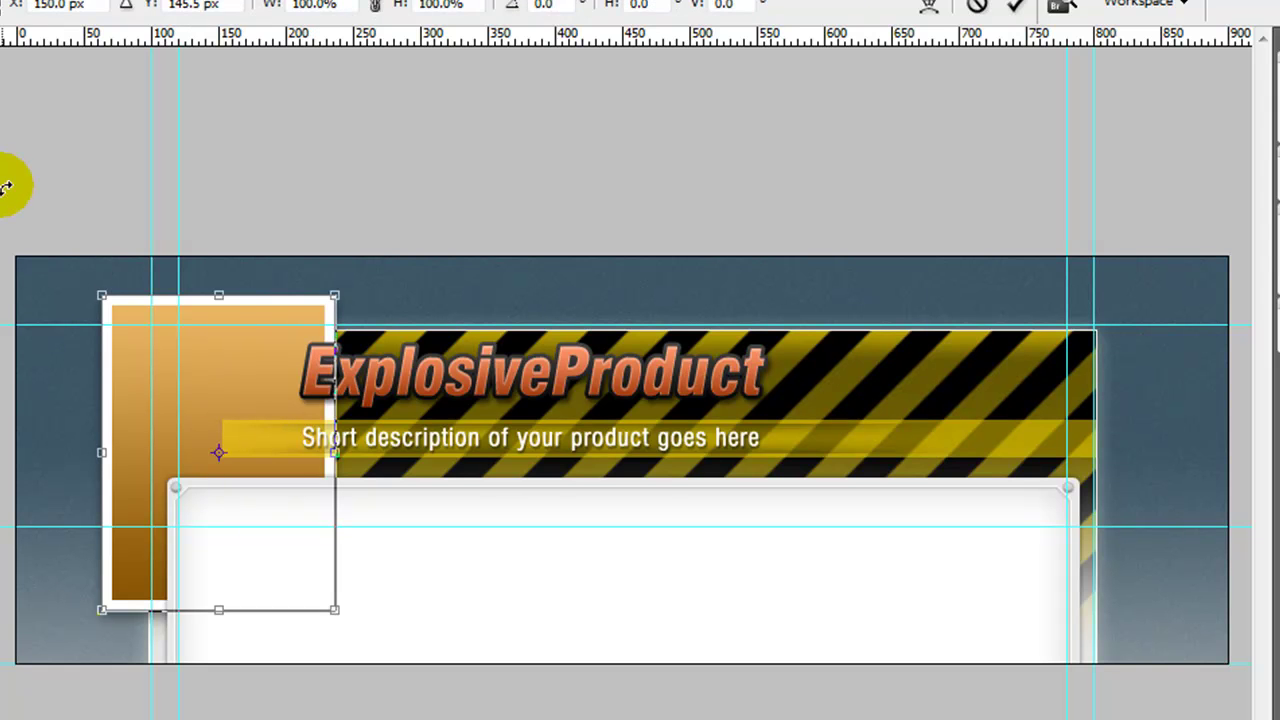
{"action": "left_click_drag", "start_coordinate": [51, 280], "coordinate": [46, 287]}
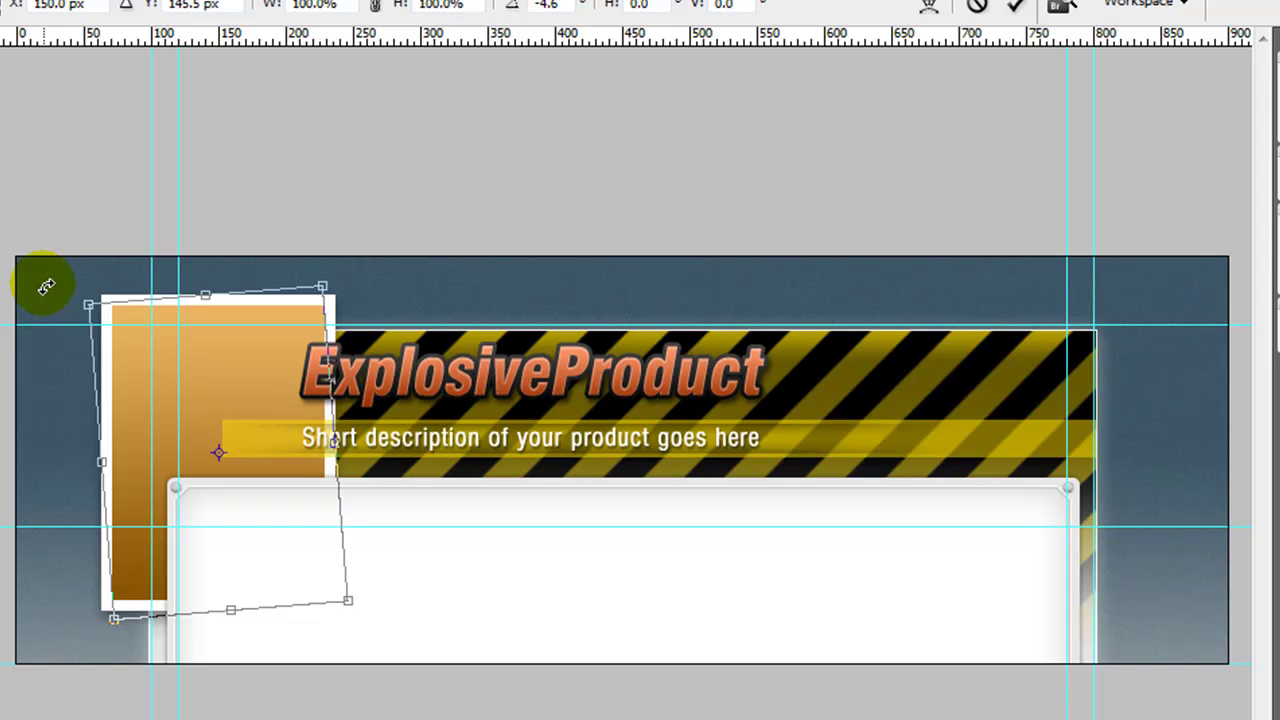
{"action": "key", "text": "Return"}
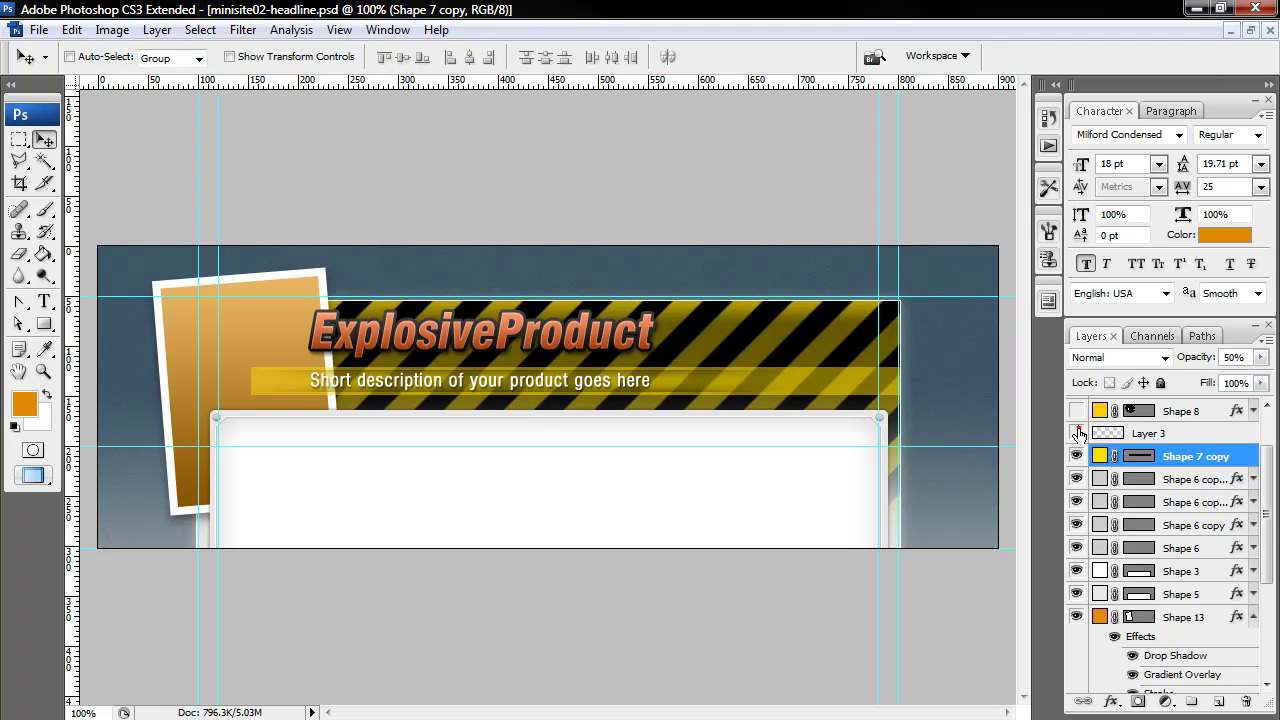
Step: Toggle Layer 3's visibility on and off to compare the yellow tagline bar
{"action": "left_click", "coordinate": [1077, 433]}
{"action": "left_click", "coordinate": [1112, 436]}
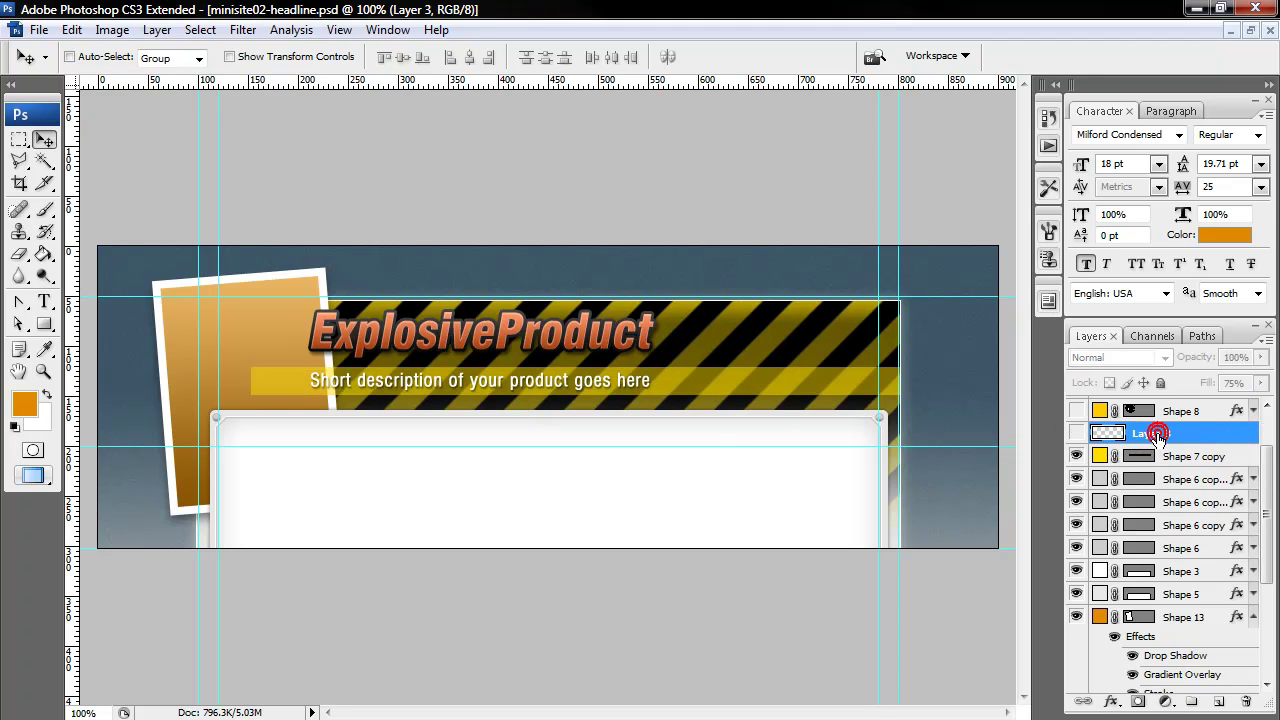
{"action": "left_click", "coordinate": [1077, 433]}
{"action": "left_click", "coordinate": [1077, 433]}
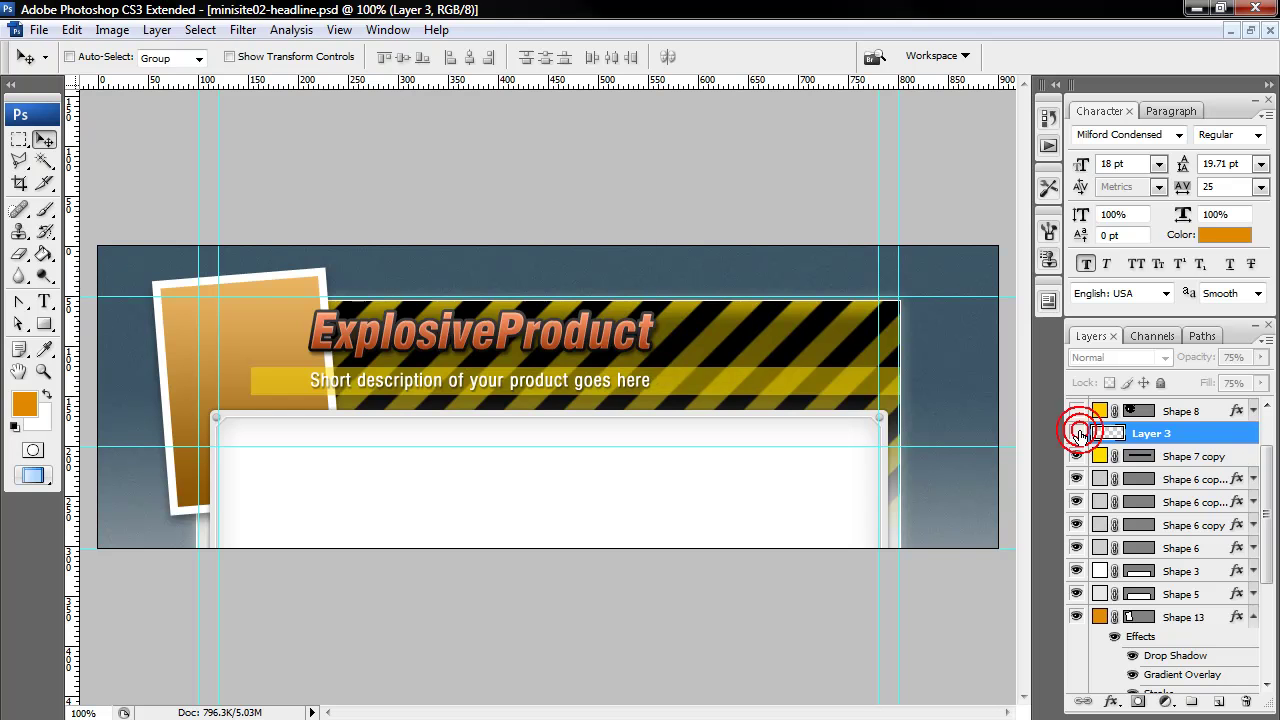
{"action": "left_click", "coordinate": [1077, 433]}
Step: Move Layer 3 and Shape 7 copy together beneath the Shape 13 orange frame layer
{"action": "left_click", "coordinate": [1195, 456], "text": "shift"}
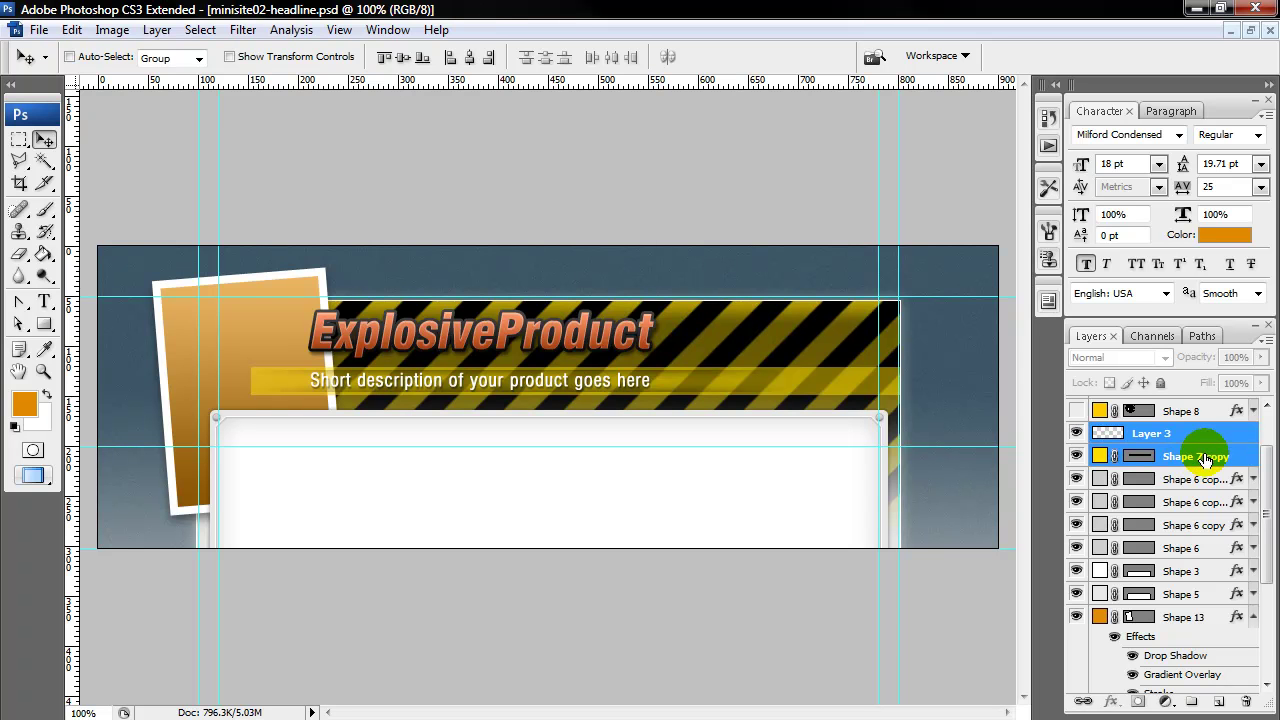
{"action": "scroll", "coordinate": [1205, 458], "scroll_direction": "down", "scroll_amount": 1}
{"action": "left_click", "coordinate": [1252, 594]}
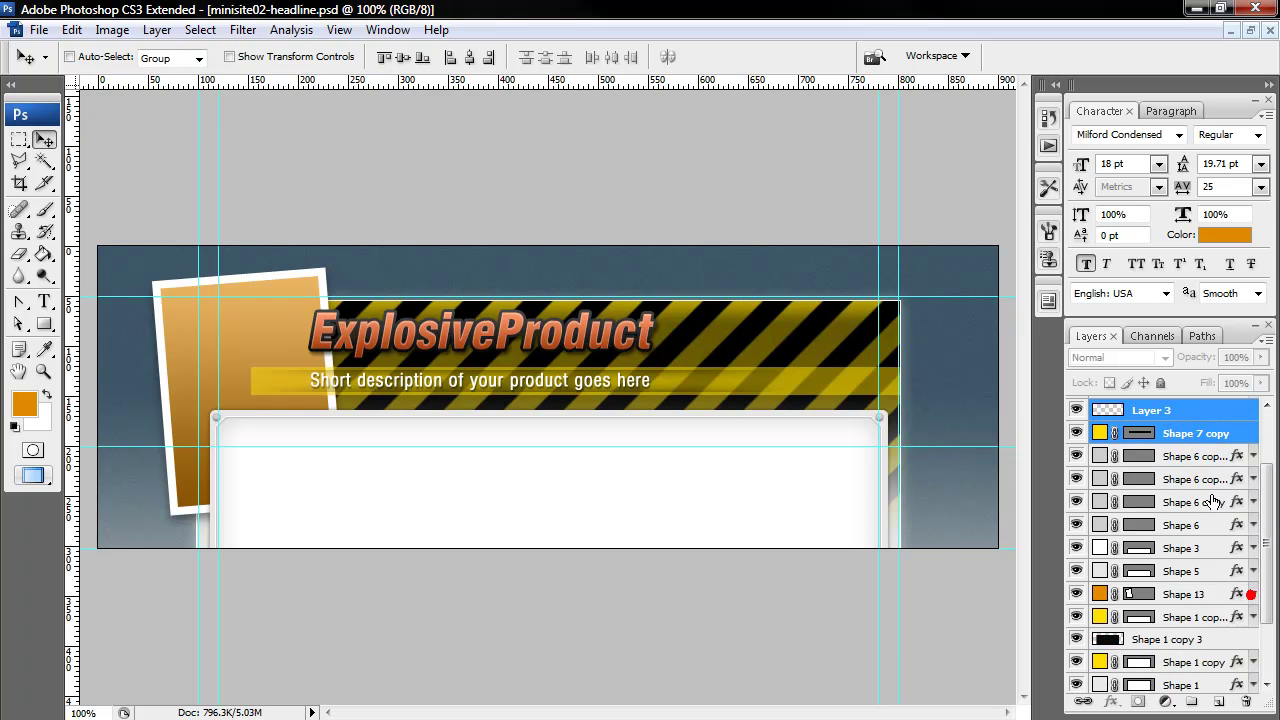
{"action": "left_click_drag", "start_coordinate": [1207, 441], "coordinate": [1205, 610]}
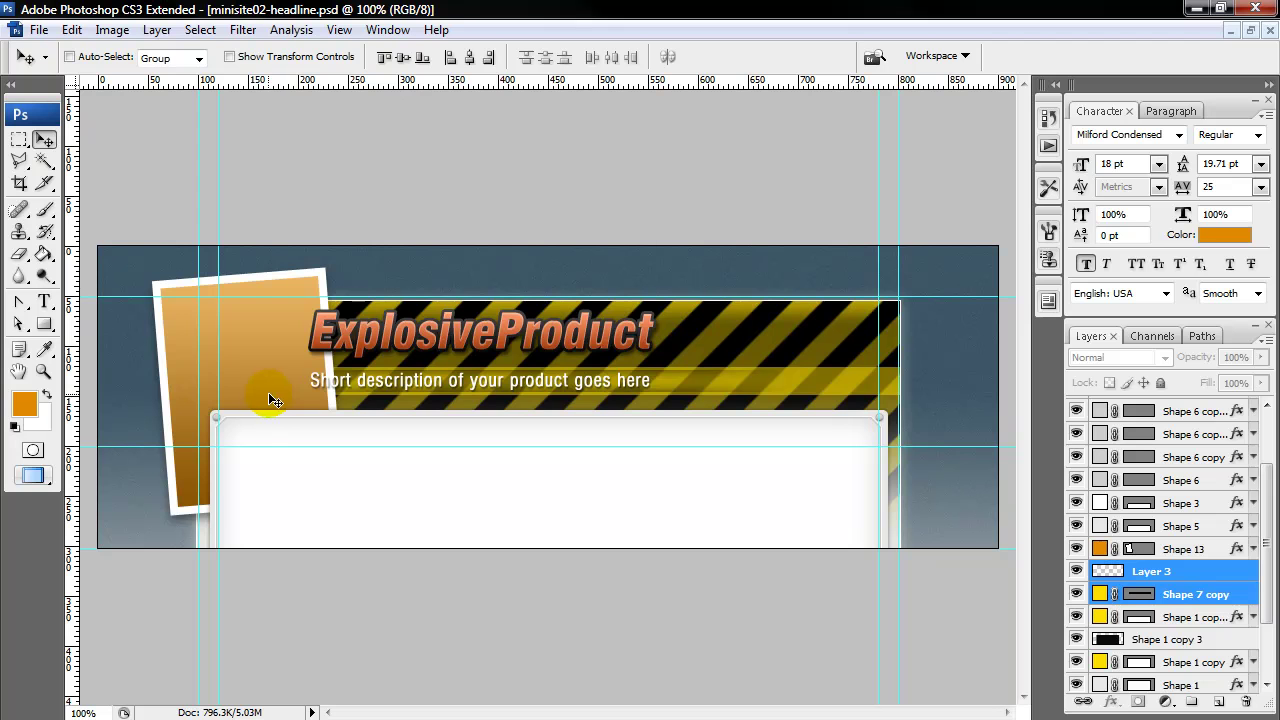
Step: Shift the 'Short description of your product goes here' line about 34 px right of the frame
{"action": "right_click", "coordinate": [409, 384]}
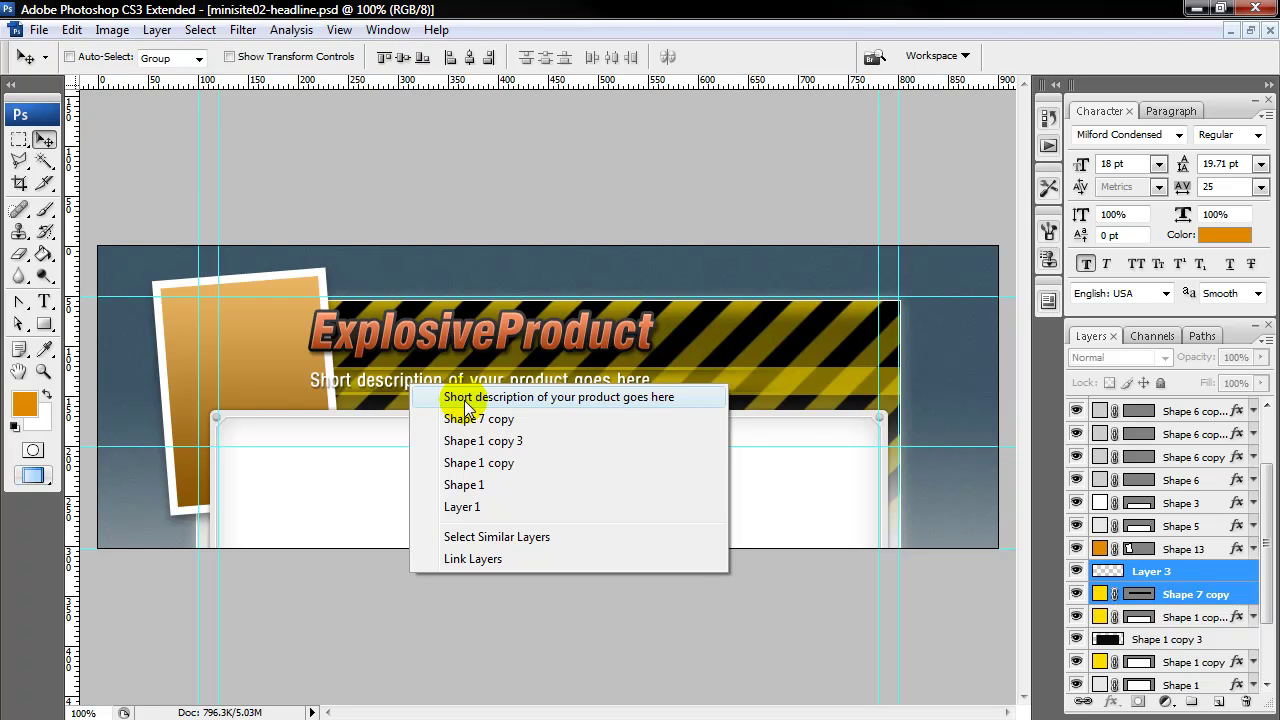
{"action": "left_click", "coordinate": [465, 399]}
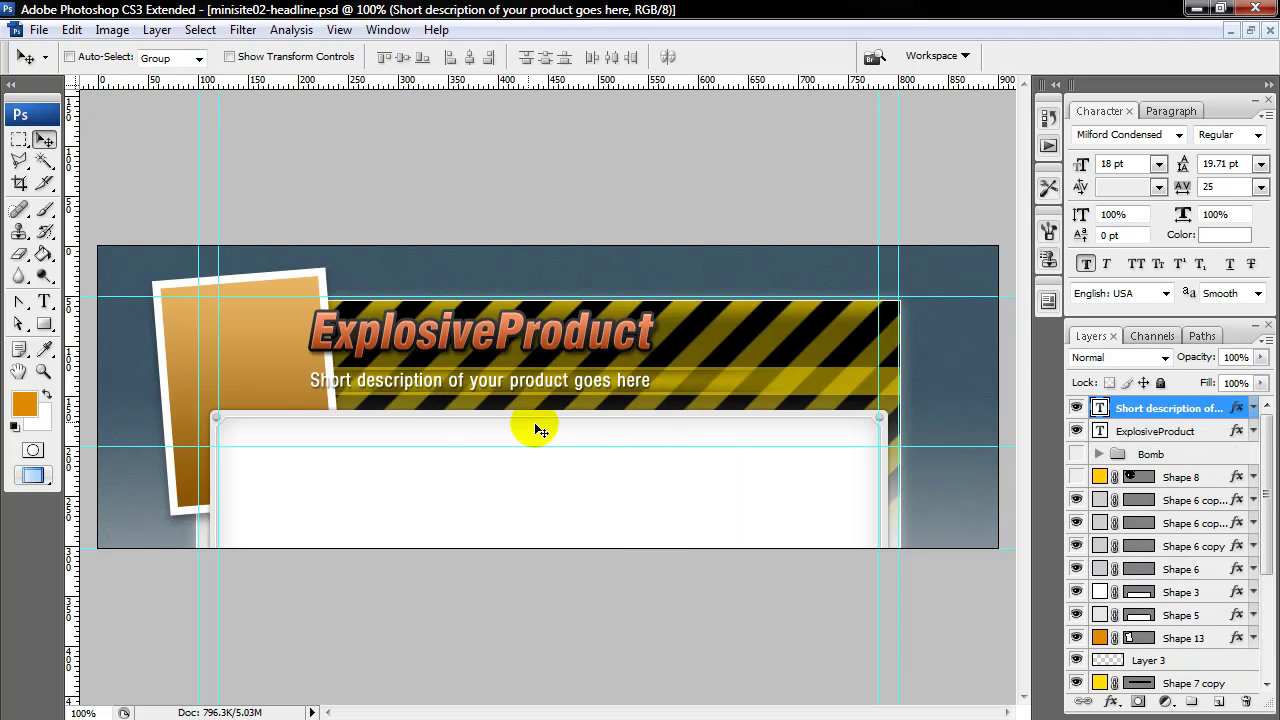
{"action": "left_click_drag", "start_coordinate": [490, 374], "coordinate": [525, 392]}
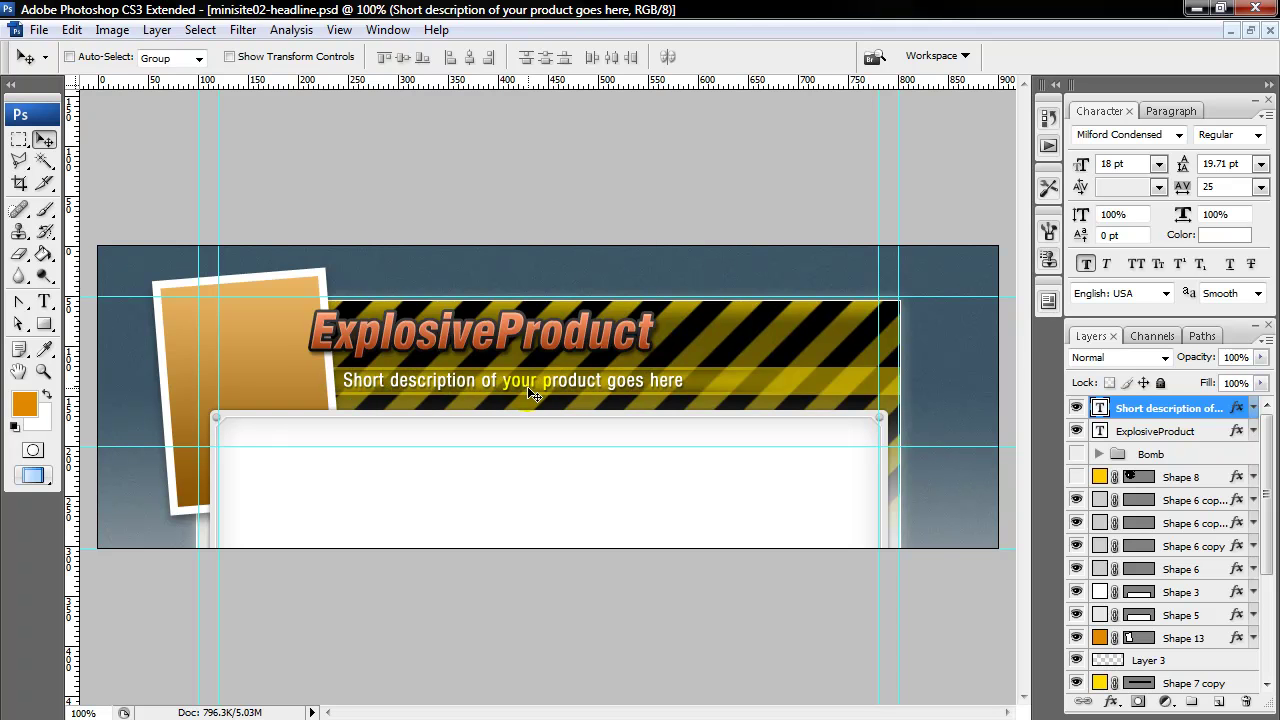
{"action": "right_click", "coordinate": [436, 338]}
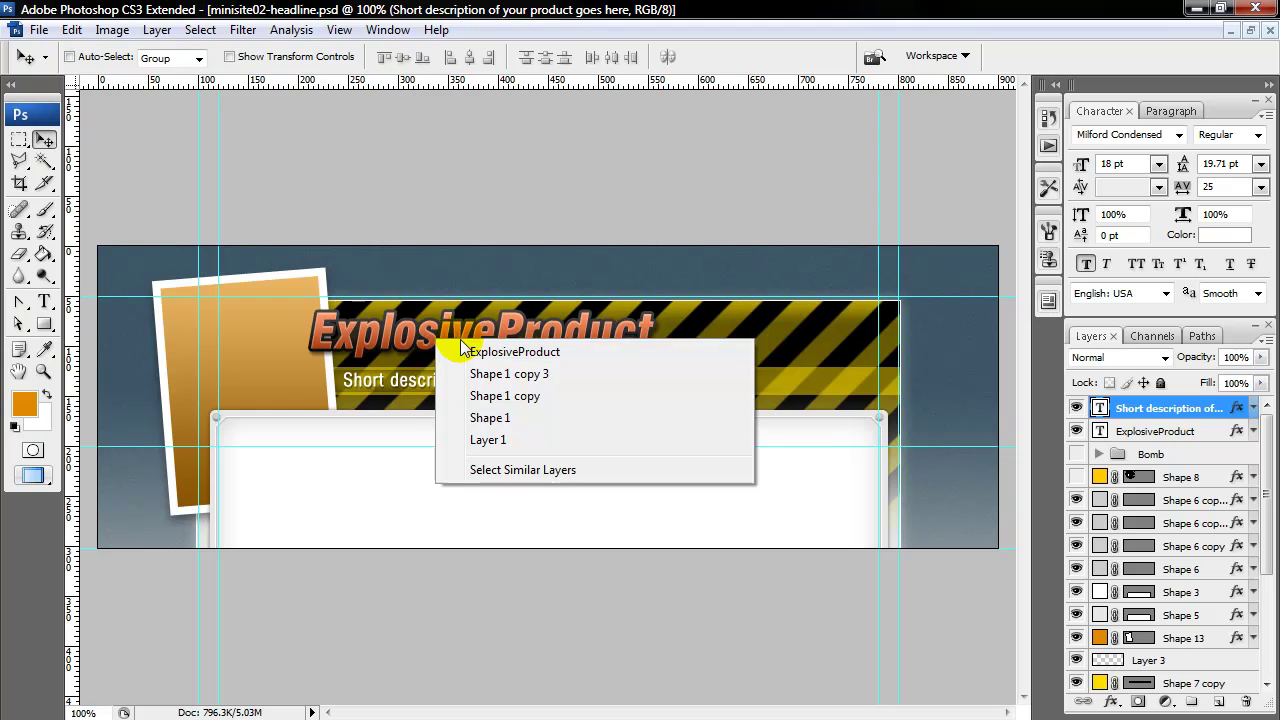
Step: Replace the ExplosiveProduct headline text with 'Don't Mess Around With Me'
{"action": "left_click", "coordinate": [416, 333]}
{"action": "left_click", "coordinate": [44, 301]}
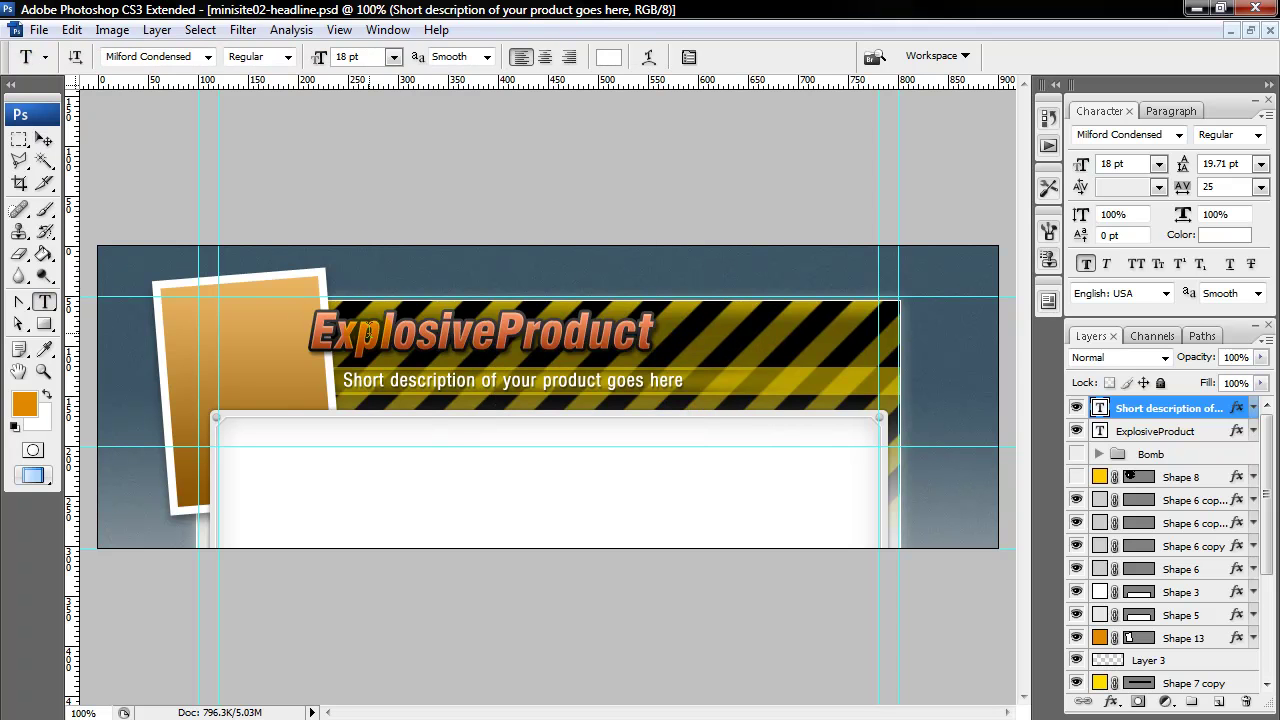
{"action": "left_click", "coordinate": [368, 332]}
{"action": "key", "text": "ctrl+a"}
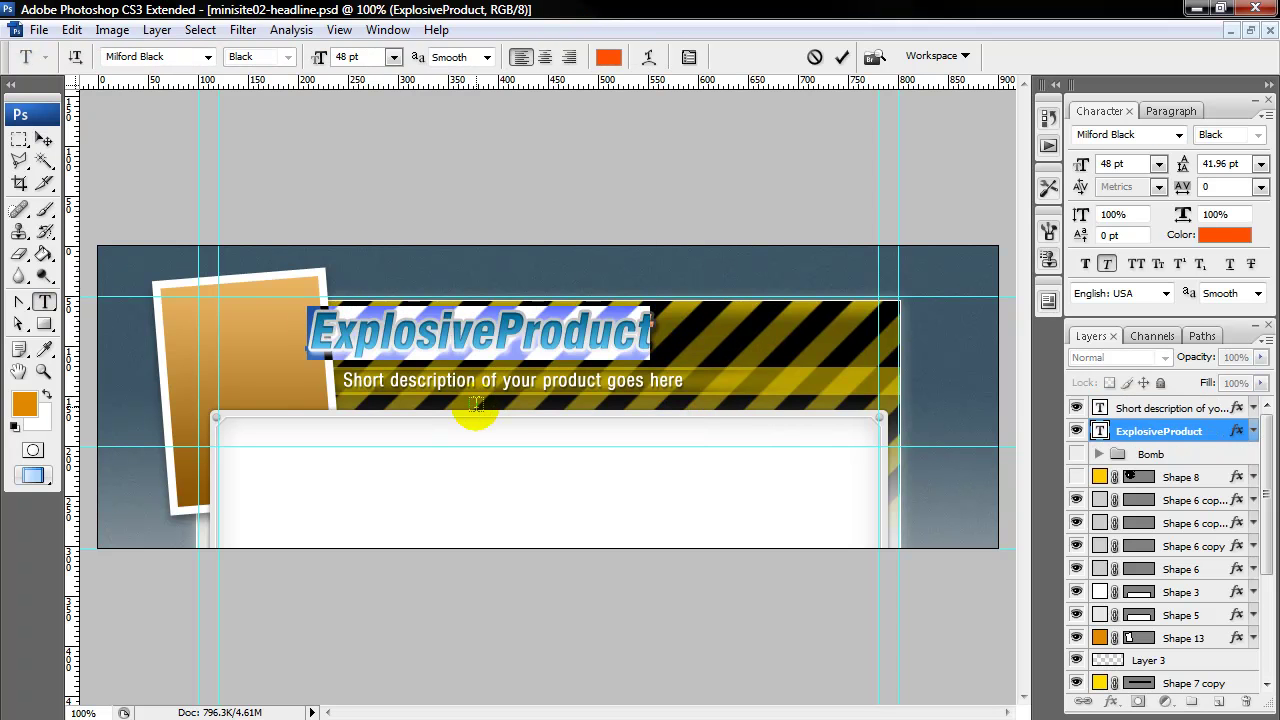
{"action": "type", "text": "Don't Mess"}
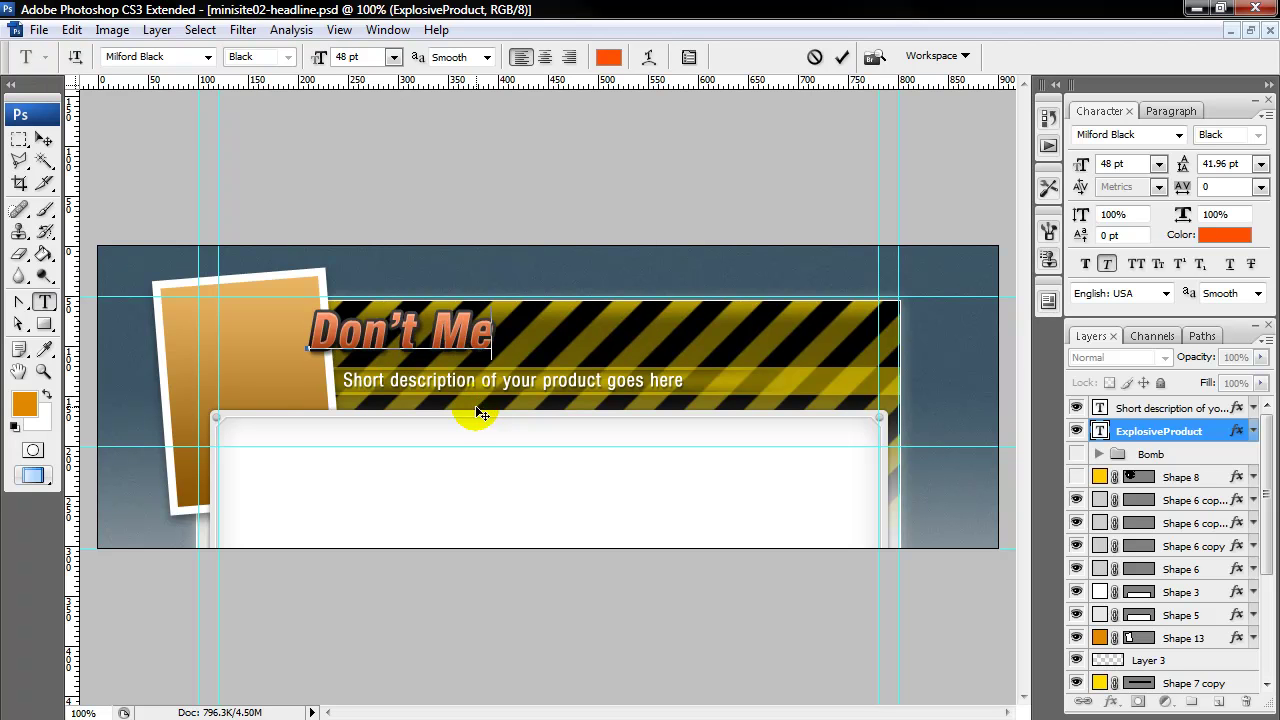
{"action": "type", "text": " Around With Me"}
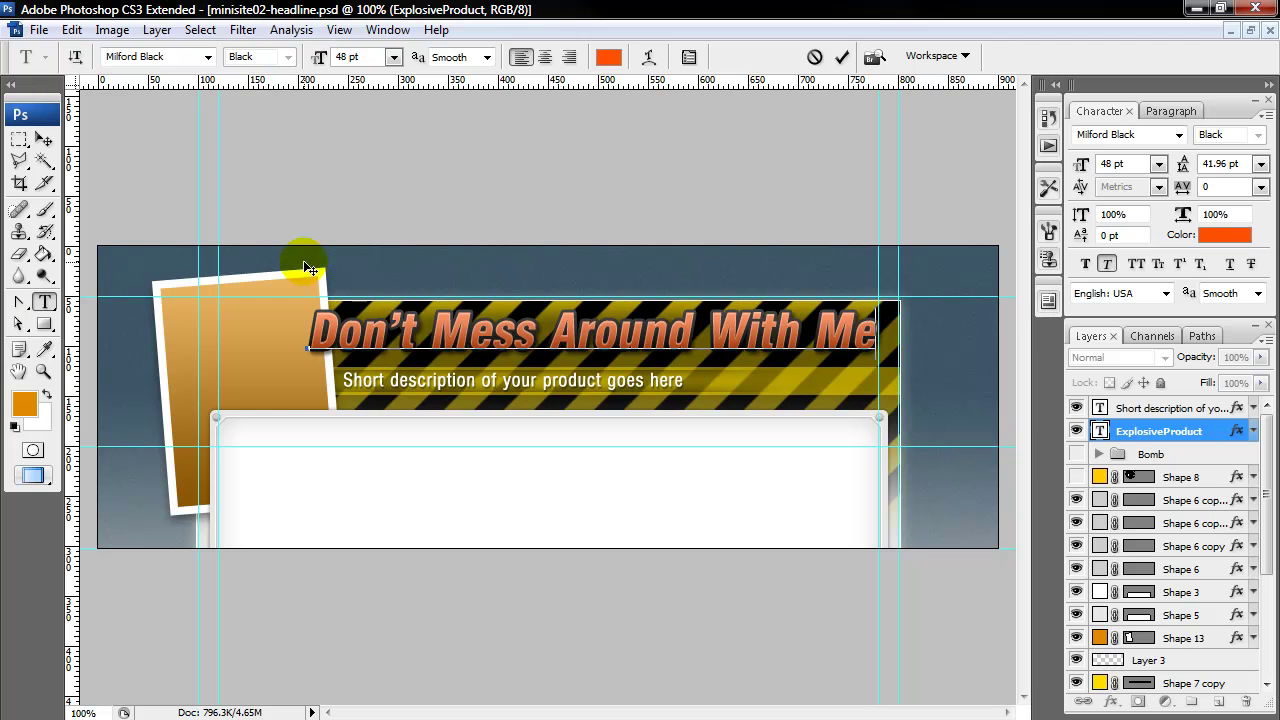
{"action": "left_click", "coordinate": [18, 300]}
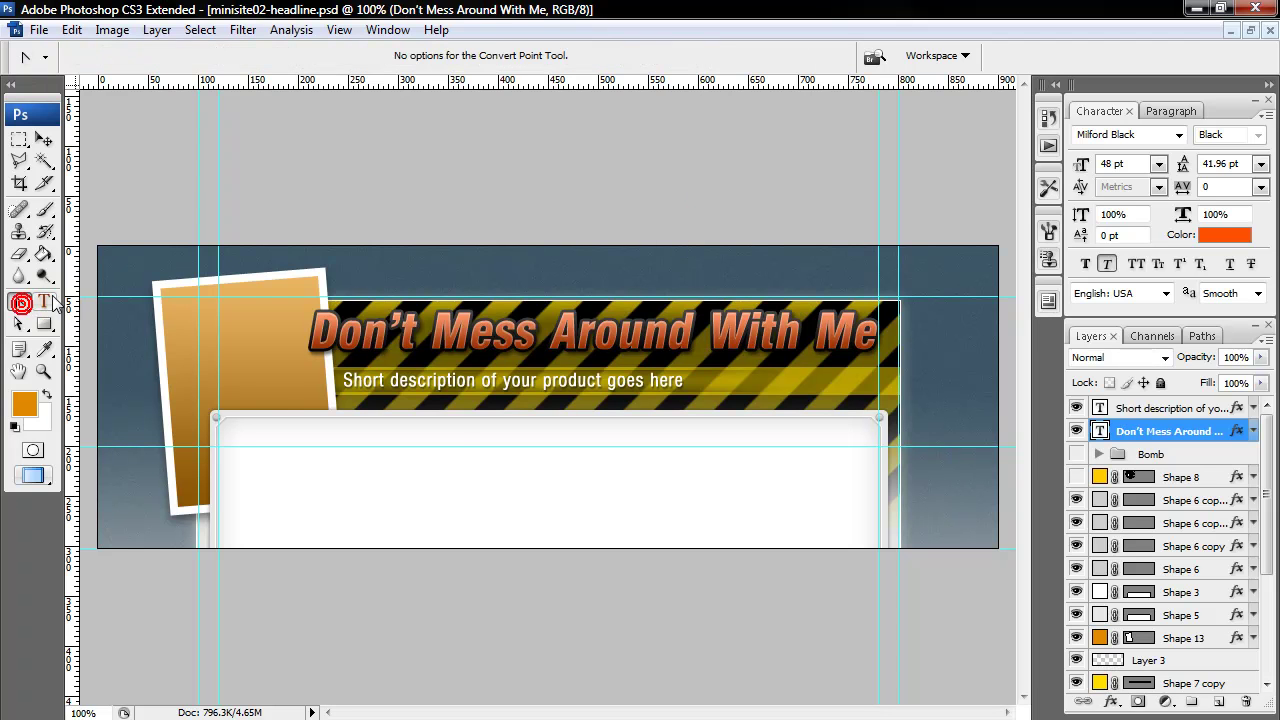
{"action": "left_click", "coordinate": [44, 301]}
Step: Change the tagline to 'Dangerous Information That Will Change Your Life!' and hide the guides
{"action": "triple_click", "coordinate": [450, 380]}
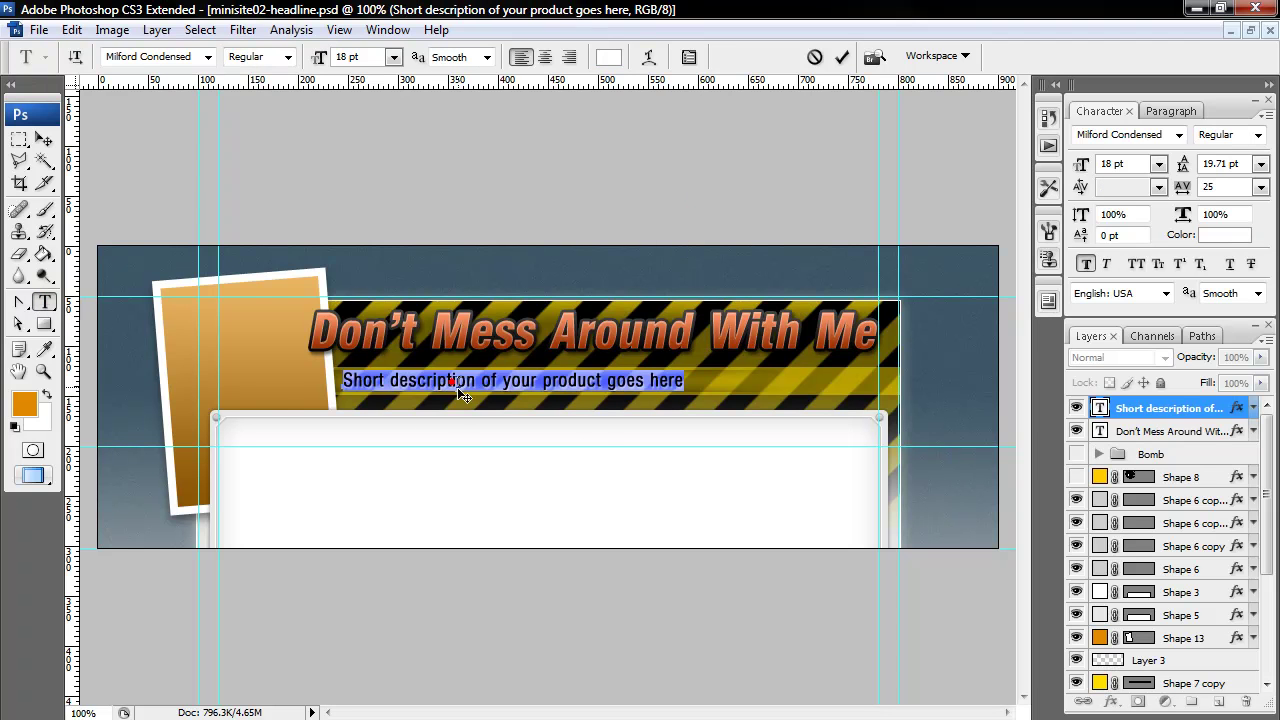
{"action": "type", "text": "Dangerous Informa"}
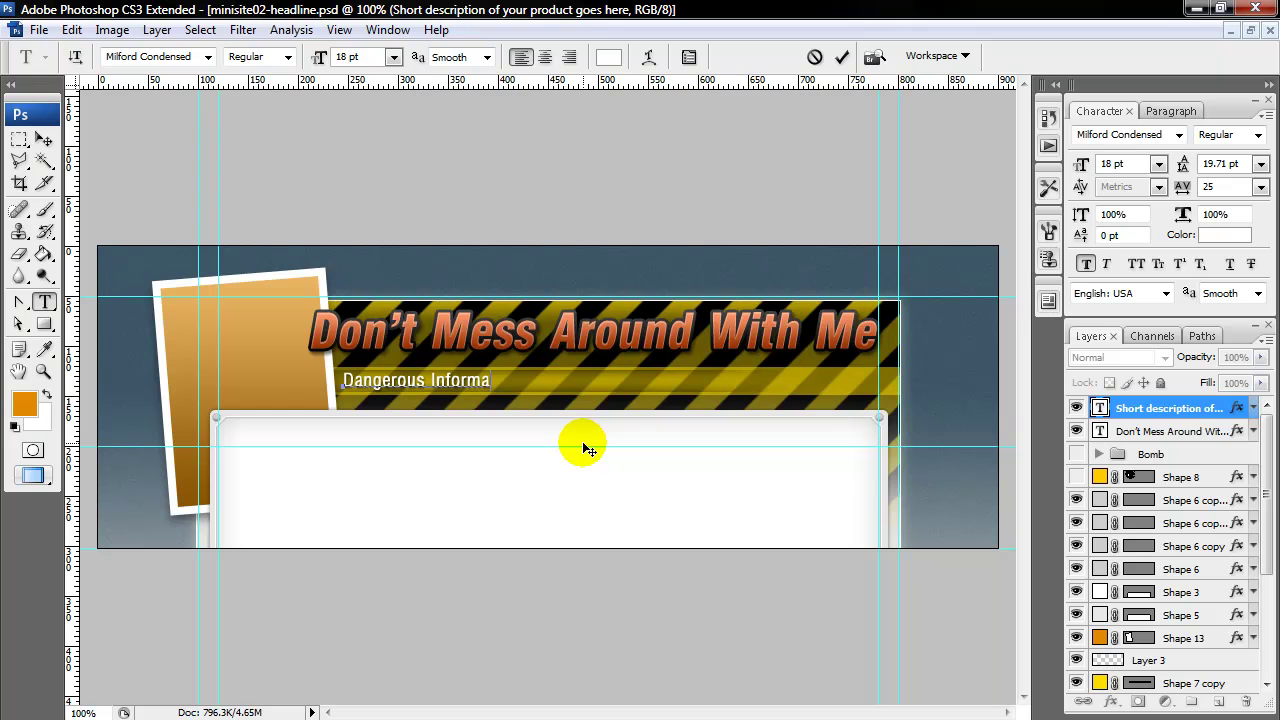
{"action": "type", "text": "tion That Will Change Your Life!"}
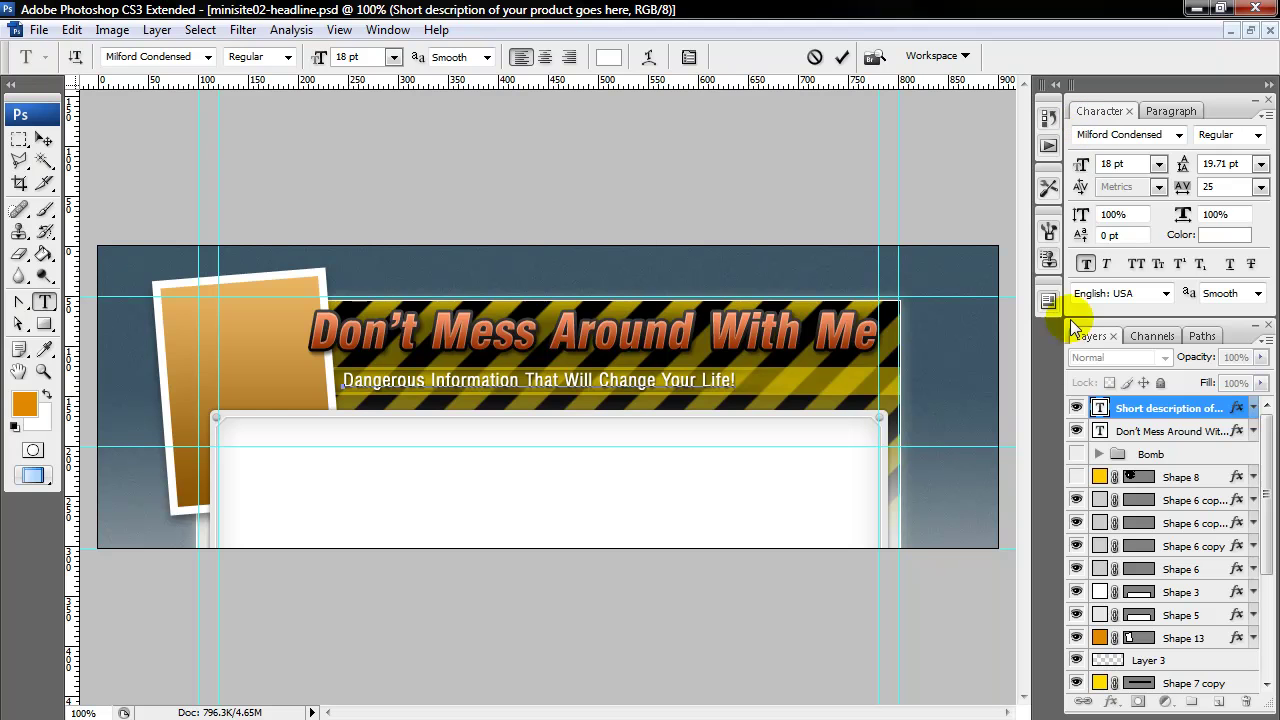
{"action": "left_click", "coordinate": [42, 140]}
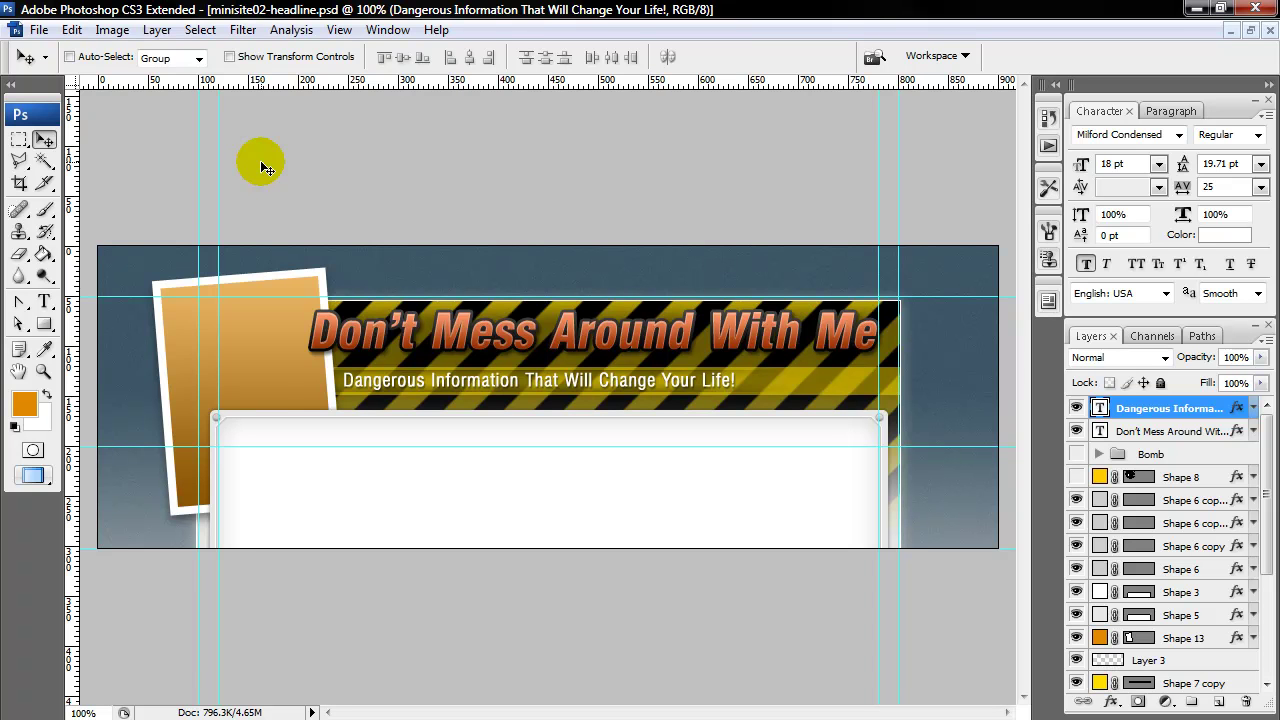
{"action": "key", "text": "ctrl+semicolon"}
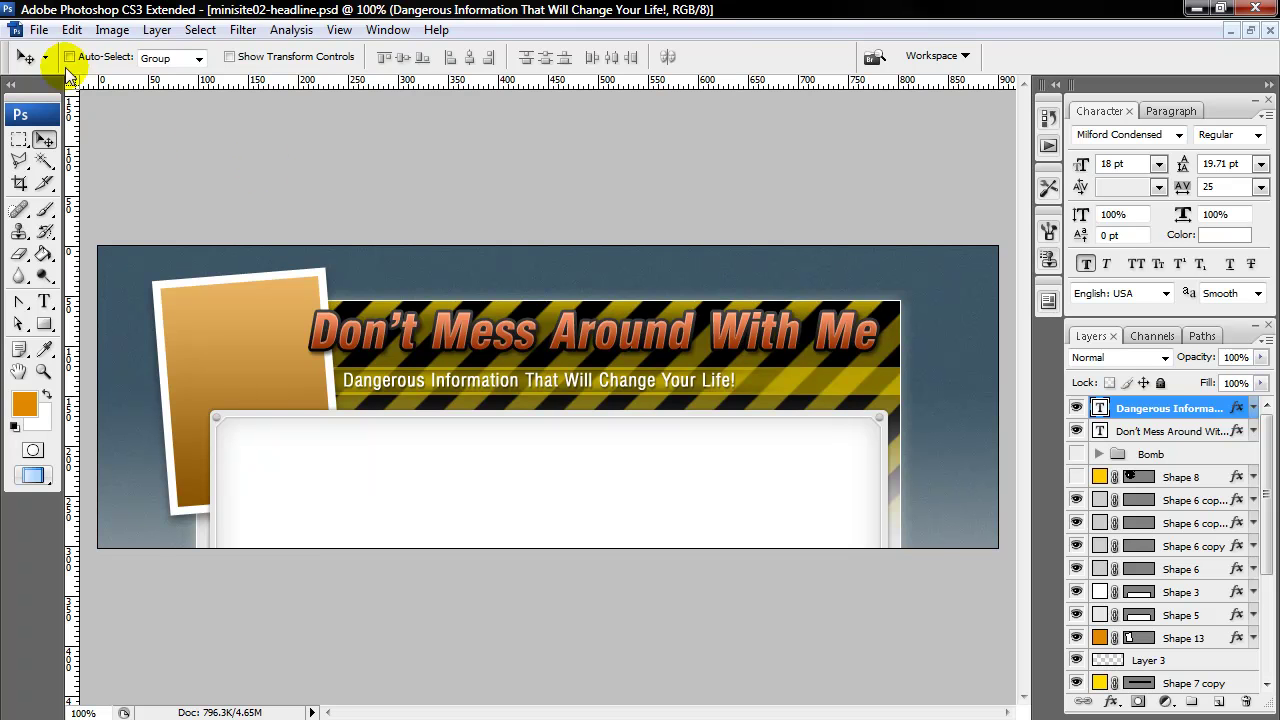
{"action": "left_click", "coordinate": [40, 31]}
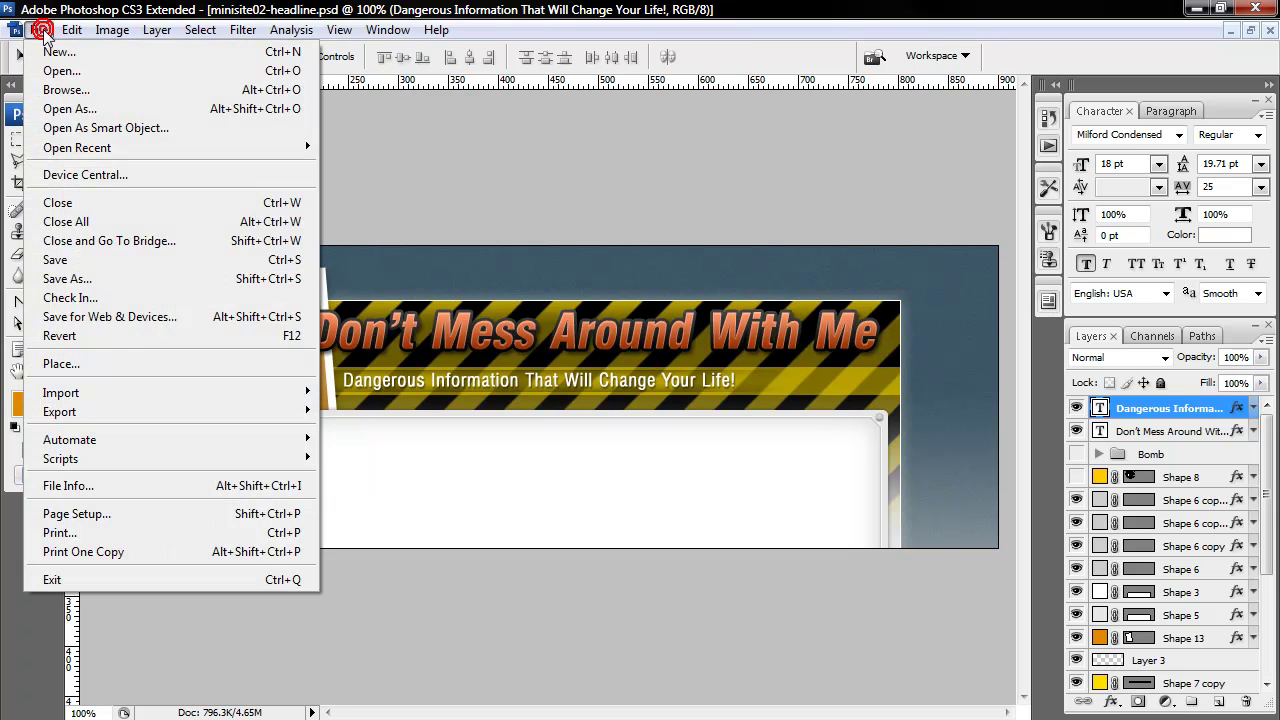
Step: Export the header through Save for Web at JPEG High, quality 60, and start saving
{"action": "left_click", "coordinate": [133, 319]}
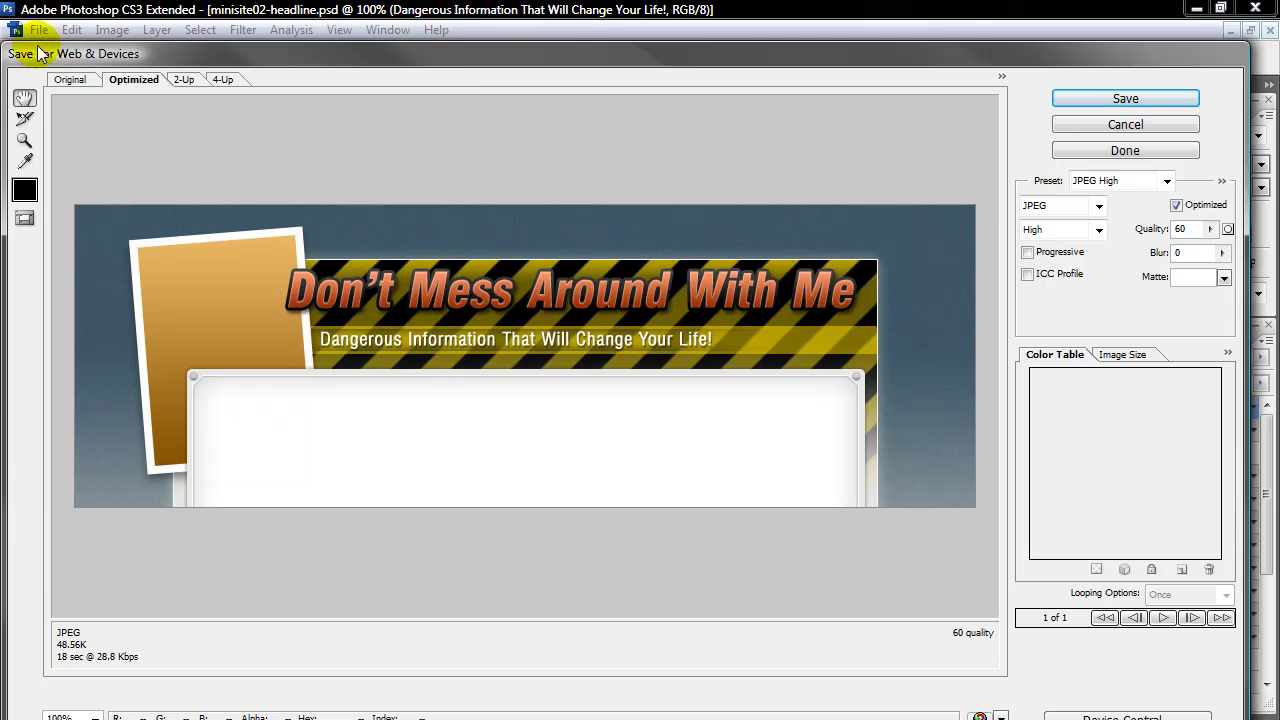
{"action": "left_click_drag", "start_coordinate": [476, 62], "coordinate": [476, 15]}
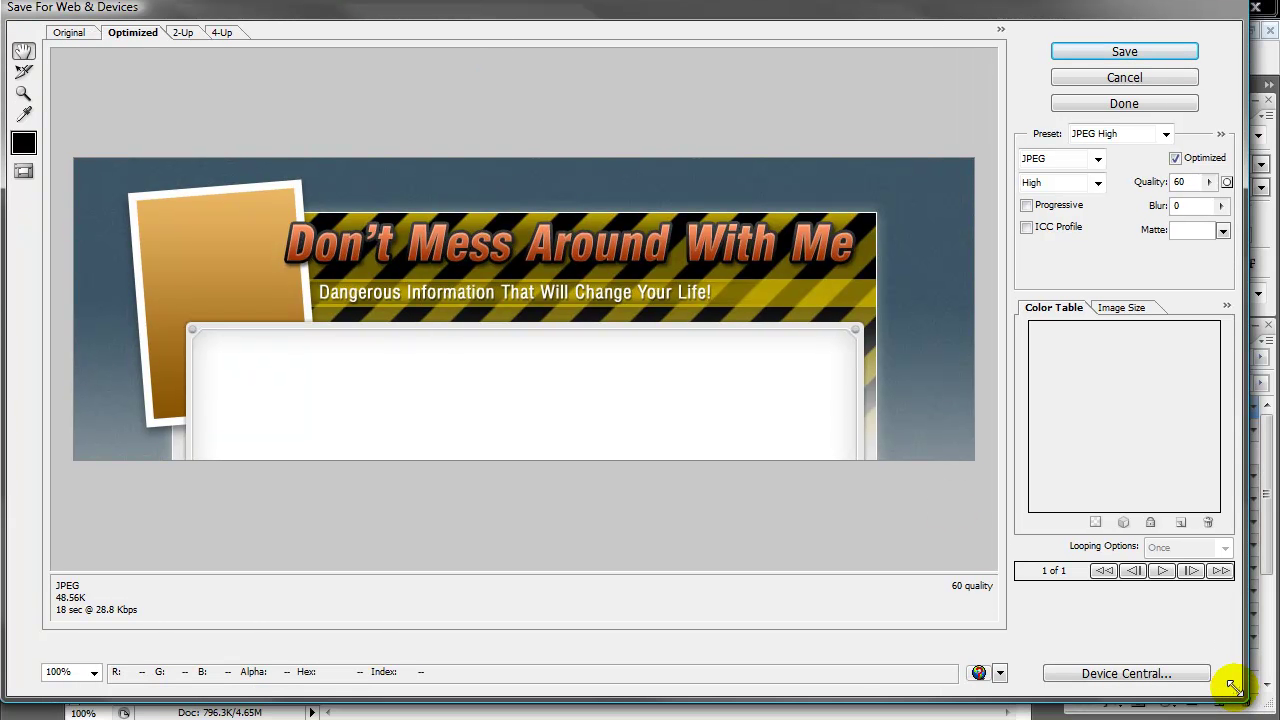
{"action": "left_click_drag", "start_coordinate": [1232, 686], "coordinate": [908, 630]}
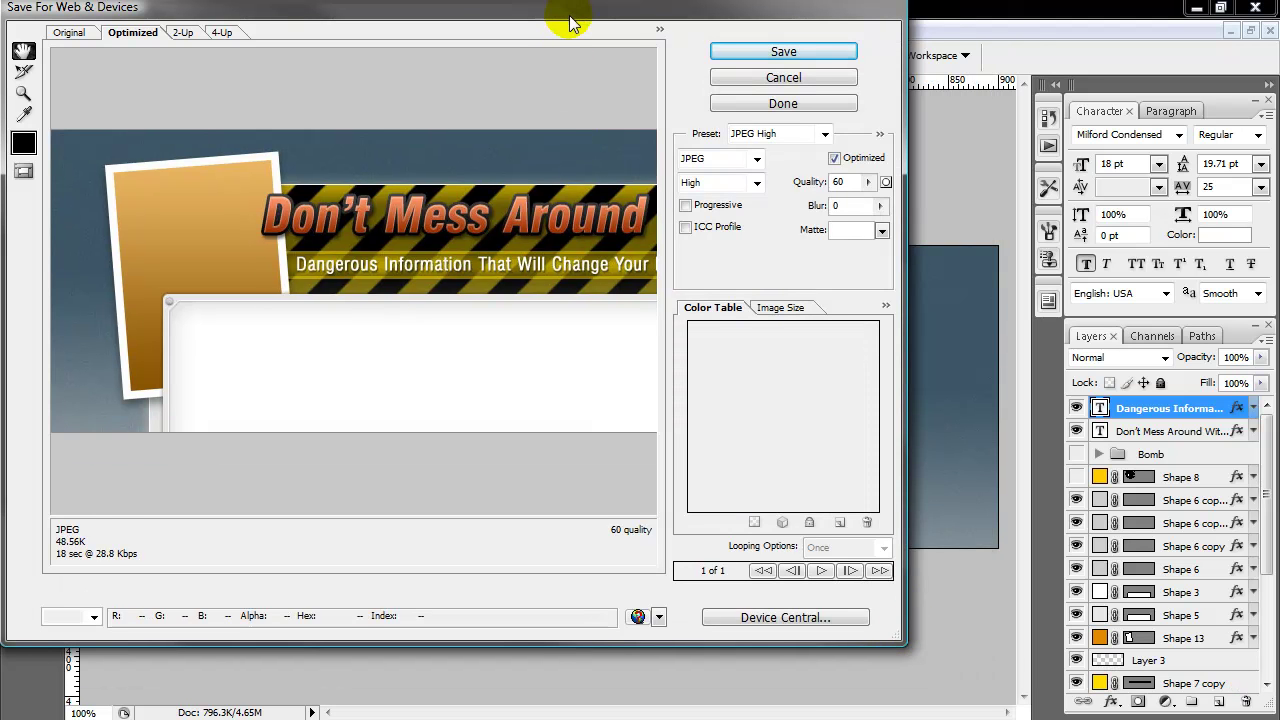
{"action": "left_click_drag", "start_coordinate": [571, 12], "coordinate": [681, 33]}
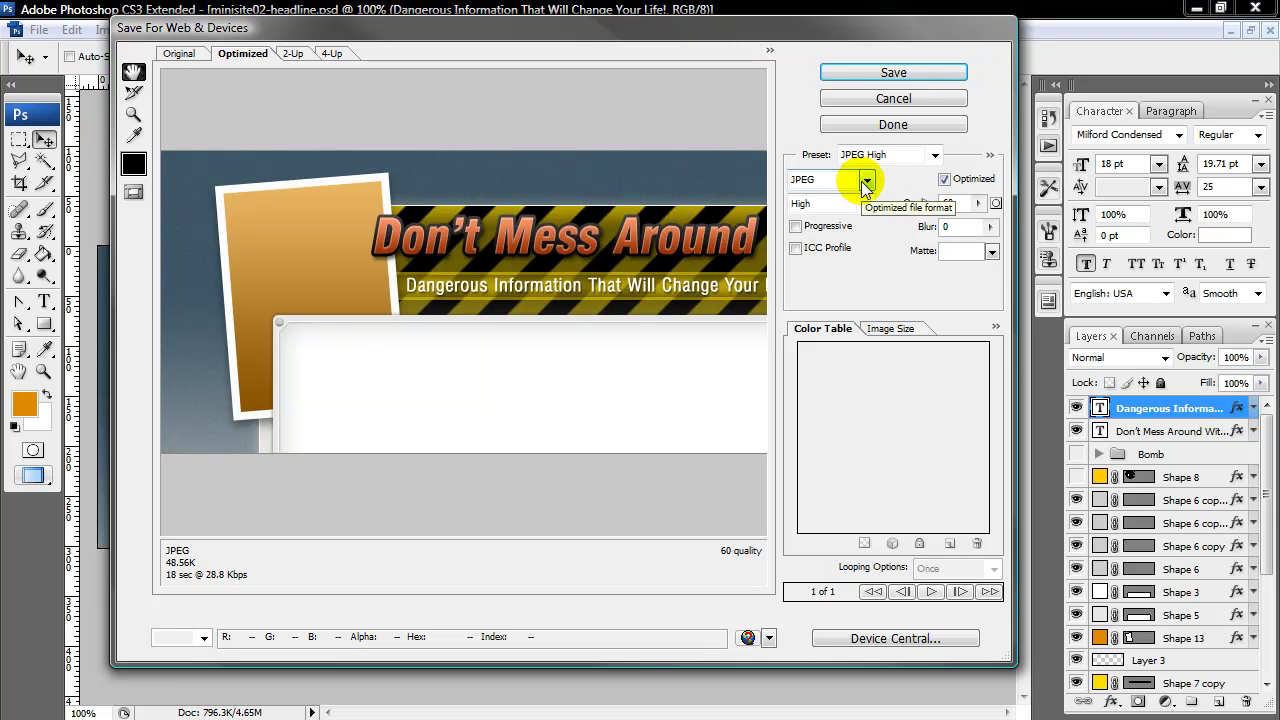
{"action": "left_click", "coordinate": [906, 80]}
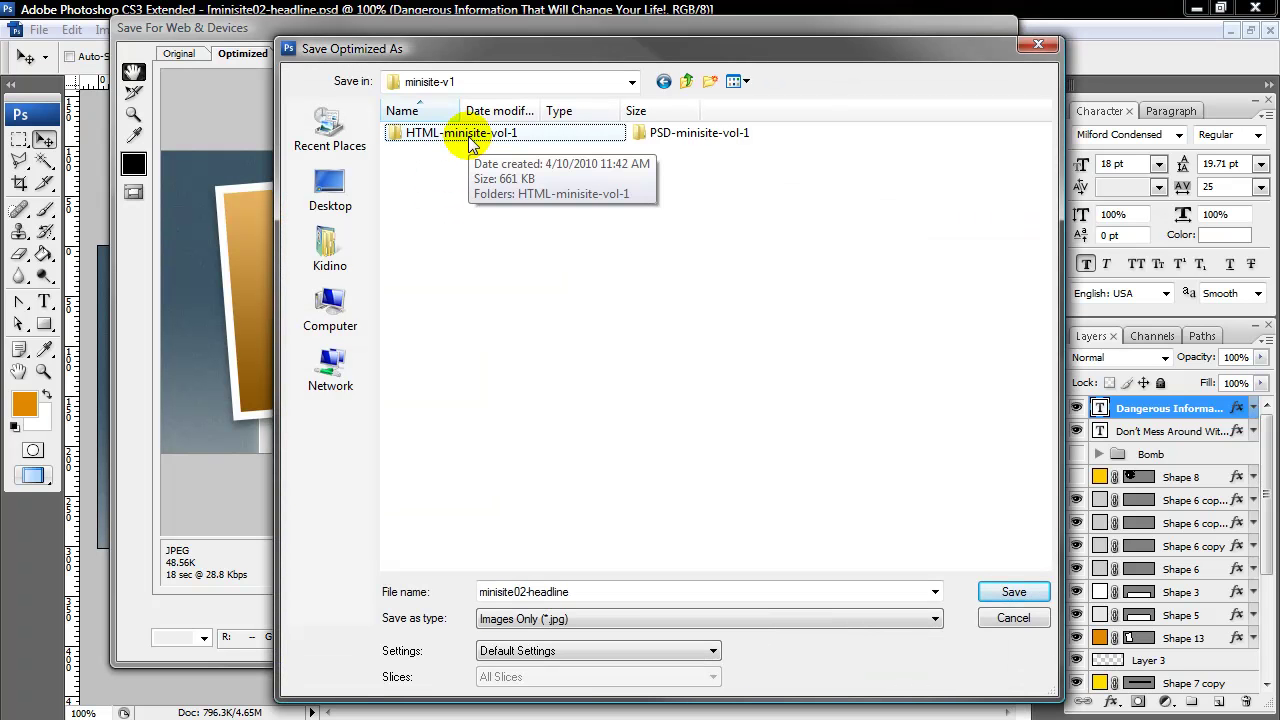
Step: Browse to HTML-minisite-vol-1\html-minisite02\images in the save window
{"action": "double_click", "coordinate": [470, 140]}
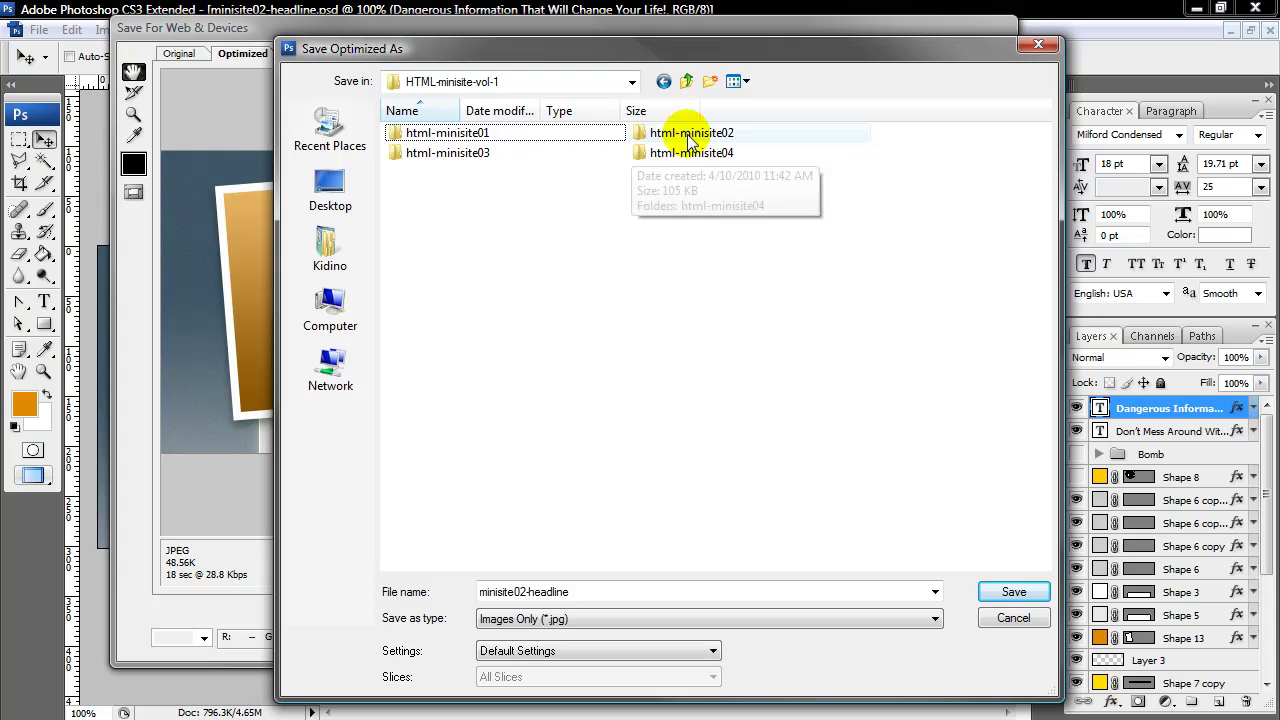
{"action": "double_click", "coordinate": [688, 140]}
{"action": "left_click", "coordinate": [440, 135]}
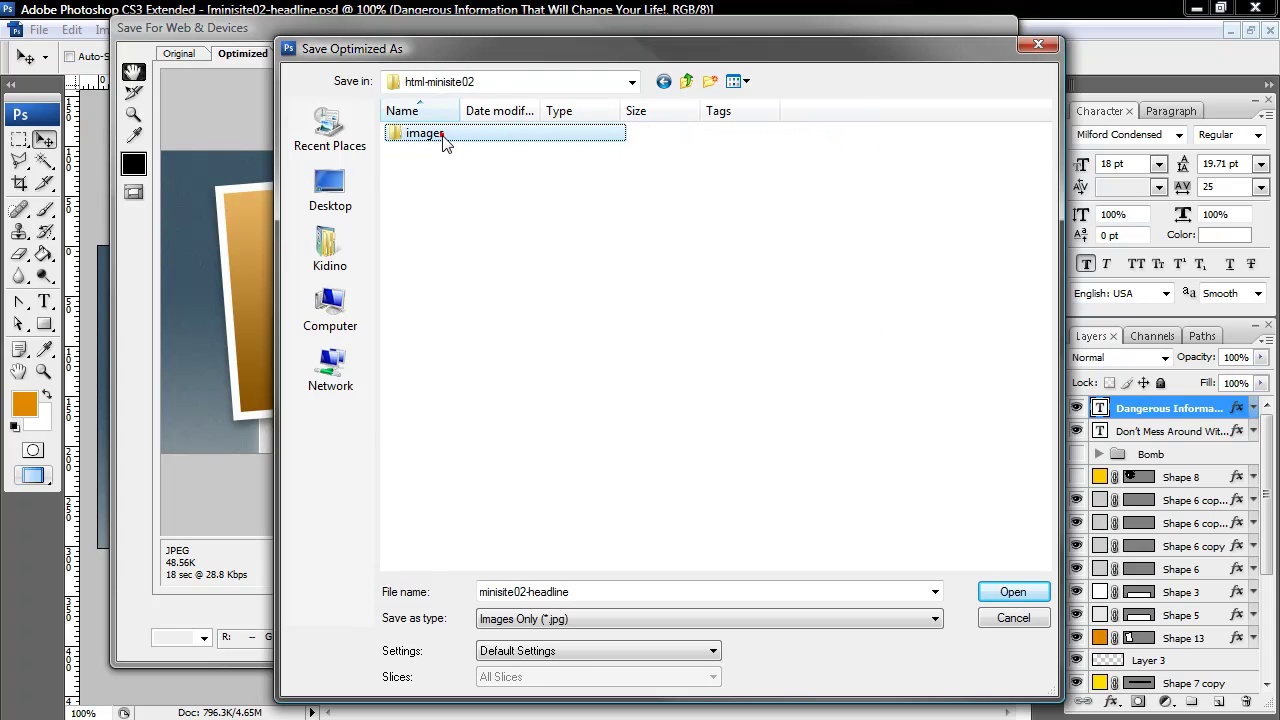
{"action": "double_click", "coordinate": [443, 140]}
Step: Rename the existing header image in the images folder to header-bak
{"action": "left_click", "coordinate": [491, 172]}
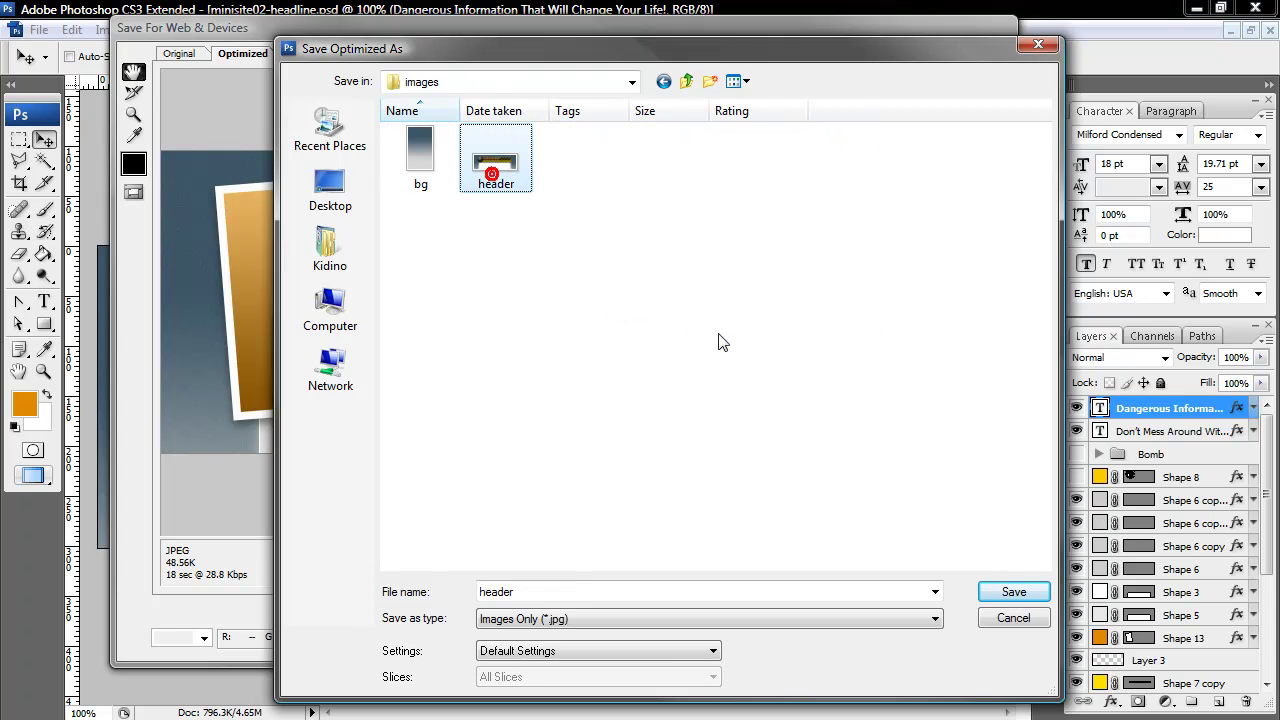
{"action": "left_click", "coordinate": [577, 213]}
{"action": "left_click", "coordinate": [520, 178]}
{"action": "right_click", "coordinate": [510, 172]}
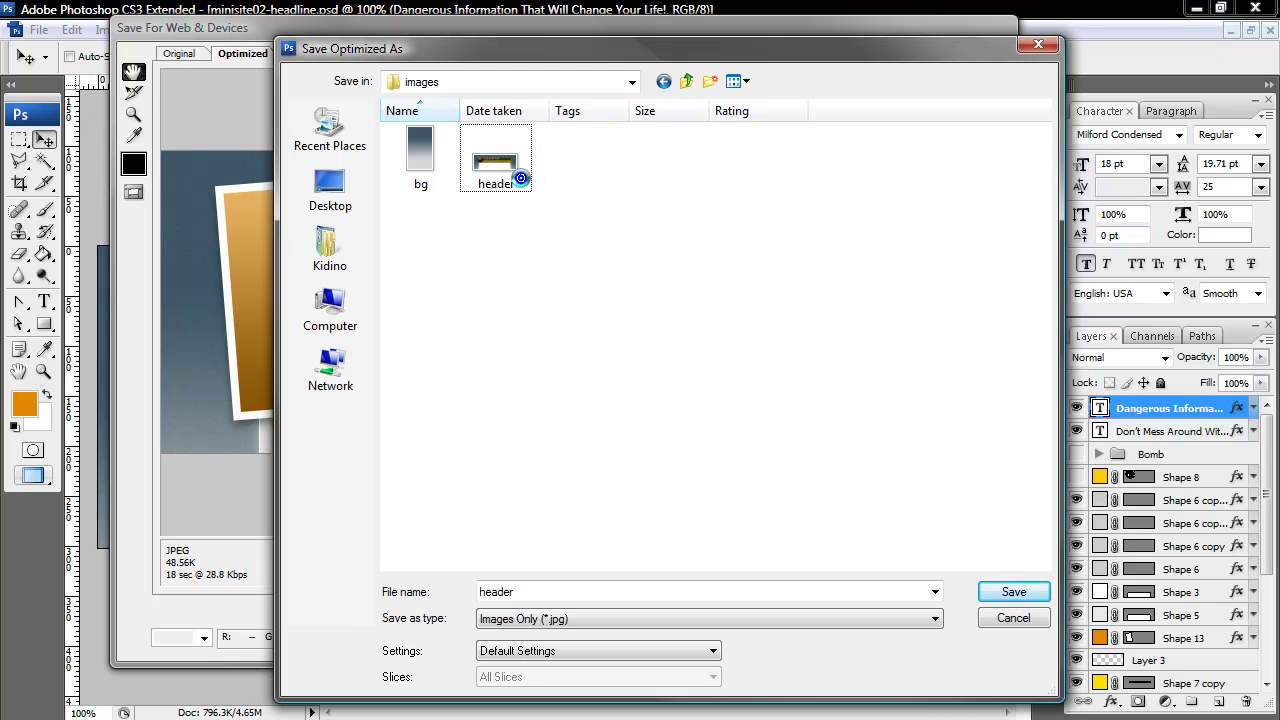
{"action": "left_click", "coordinate": [505, 172]}
{"action": "right_click", "coordinate": [504, 167]}
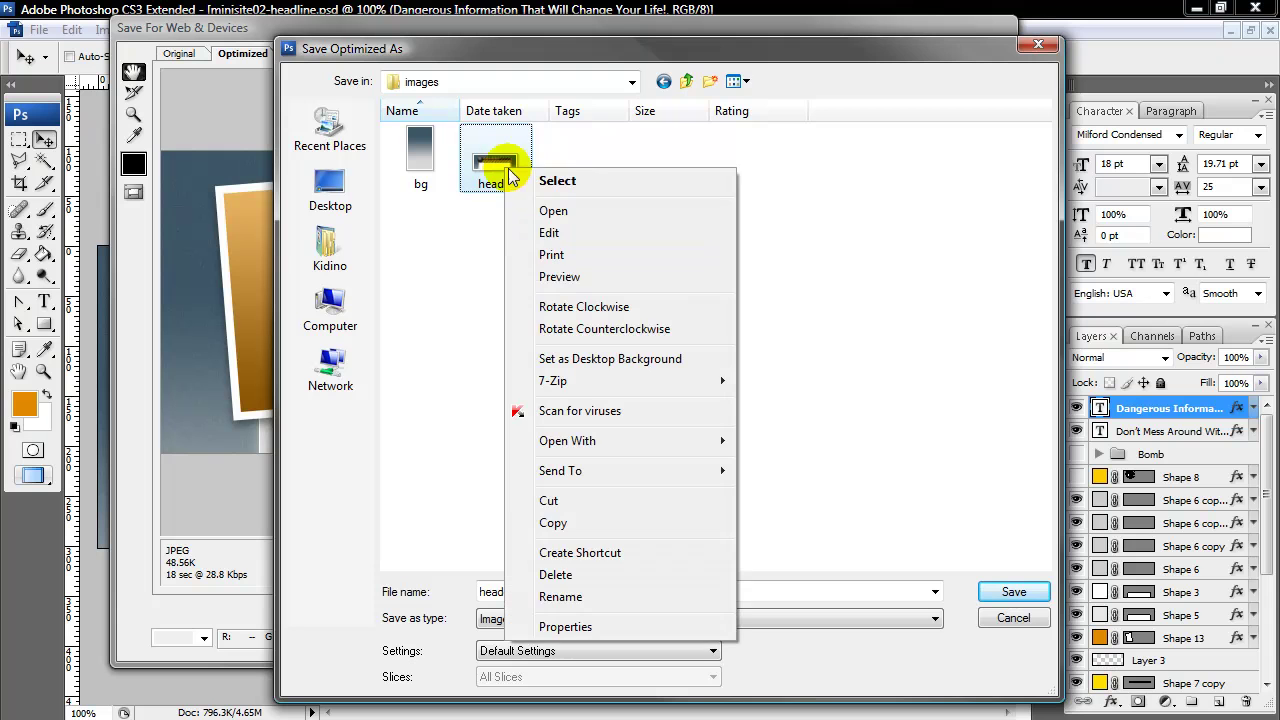
{"action": "left_click", "coordinate": [591, 597]}
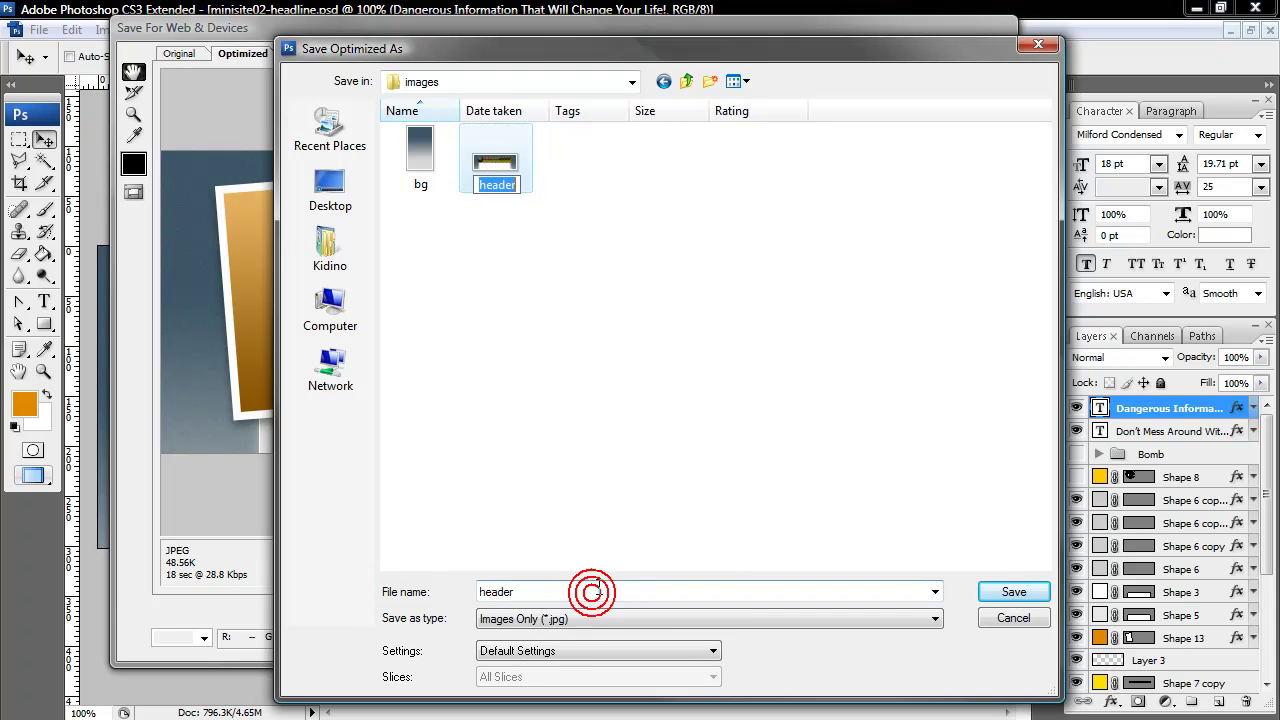
{"action": "key", "text": "End"}
{"action": "type", "text": "-bak"}
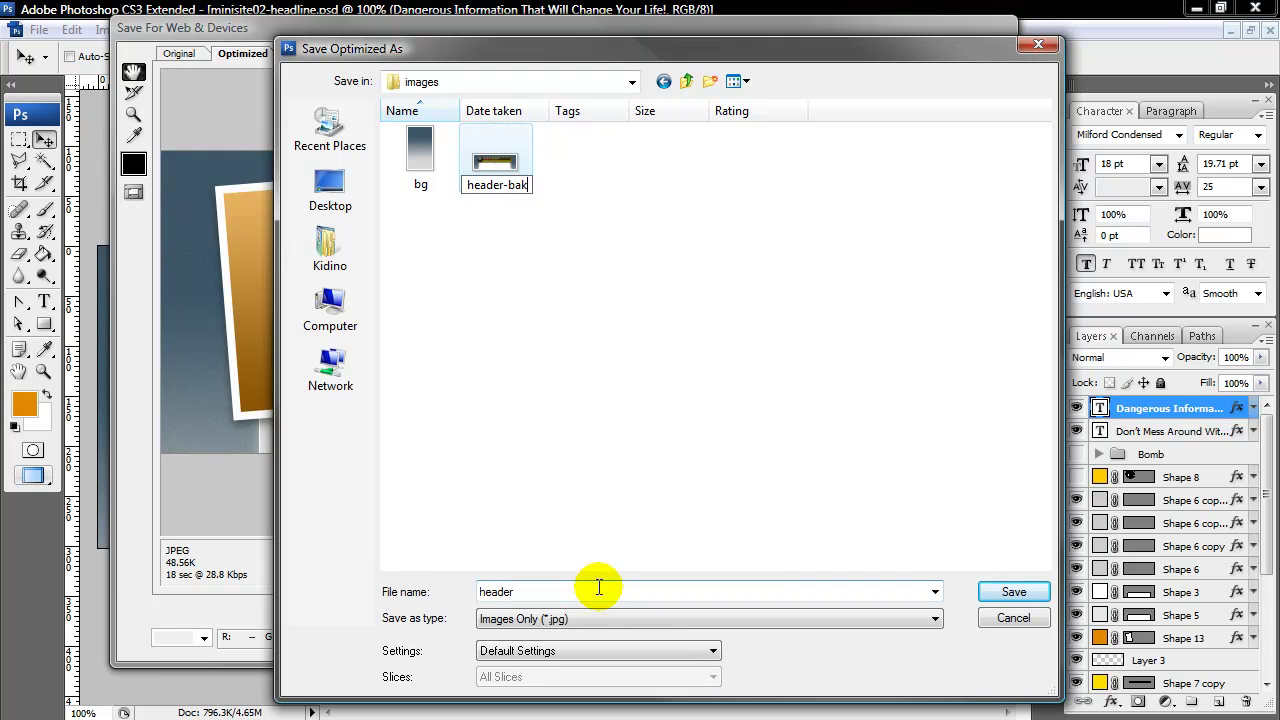
{"action": "left_click", "coordinate": [724, 212]}
Step: Save the new image as header.jpg and switch over to the browser
{"action": "left_click", "coordinate": [680, 591]}
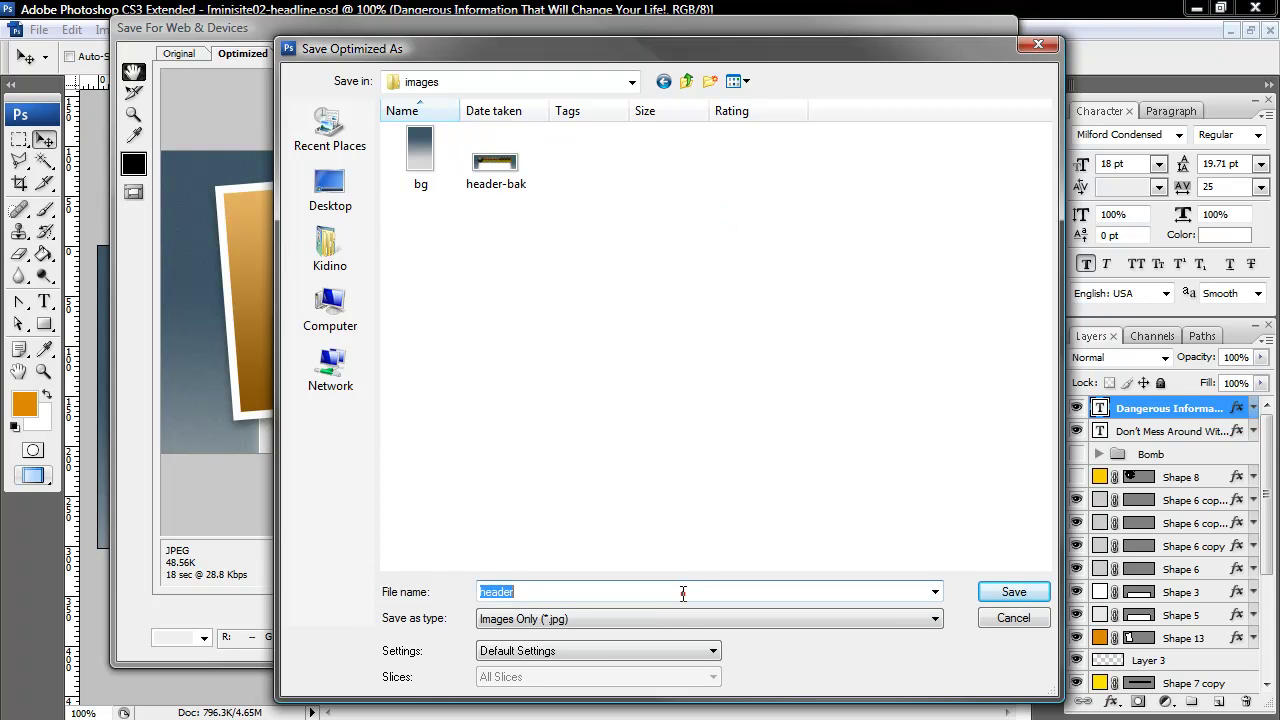
{"action": "left_click", "coordinate": [683, 594]}
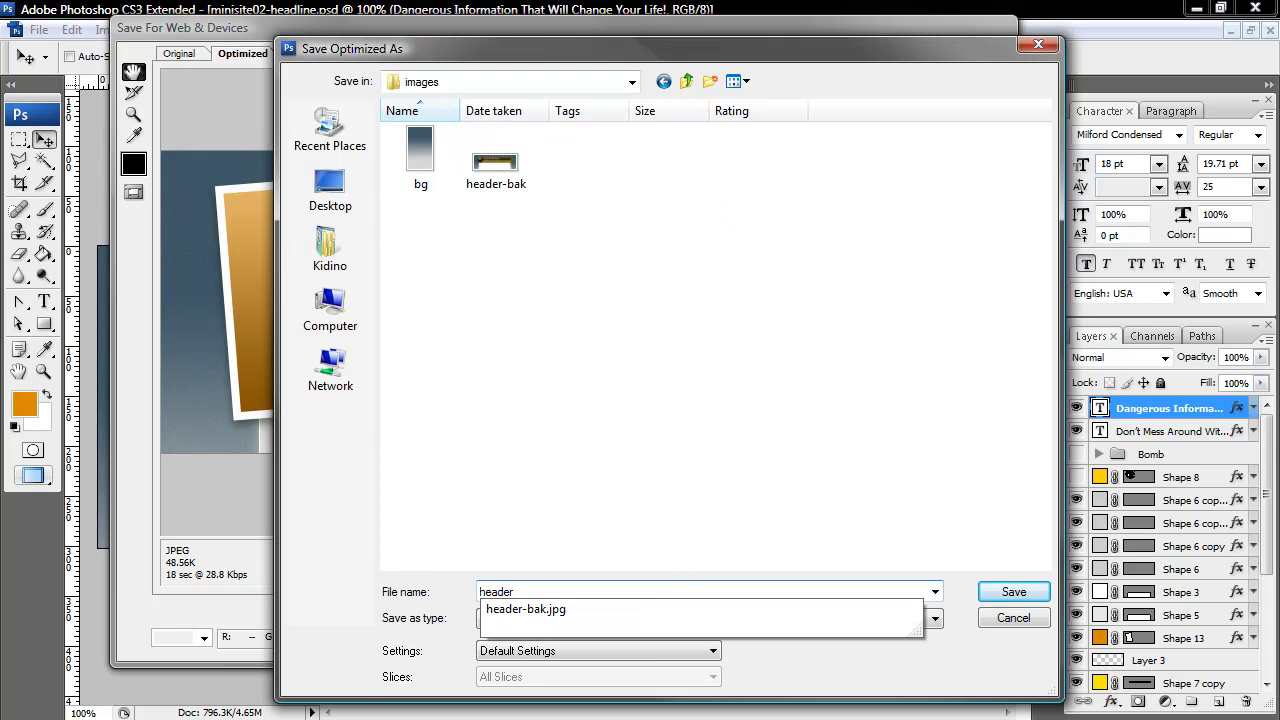
{"action": "left_click", "coordinate": [697, 486]}
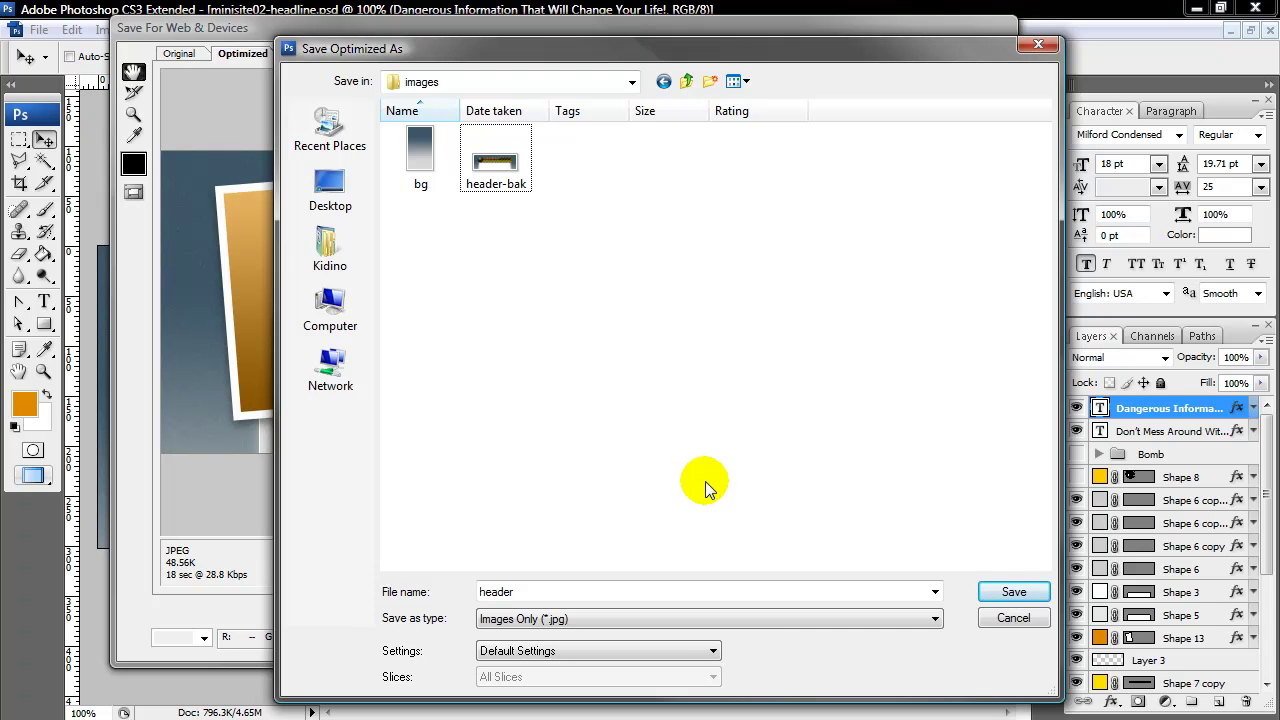
{"action": "left_click", "coordinate": [1015, 592]}
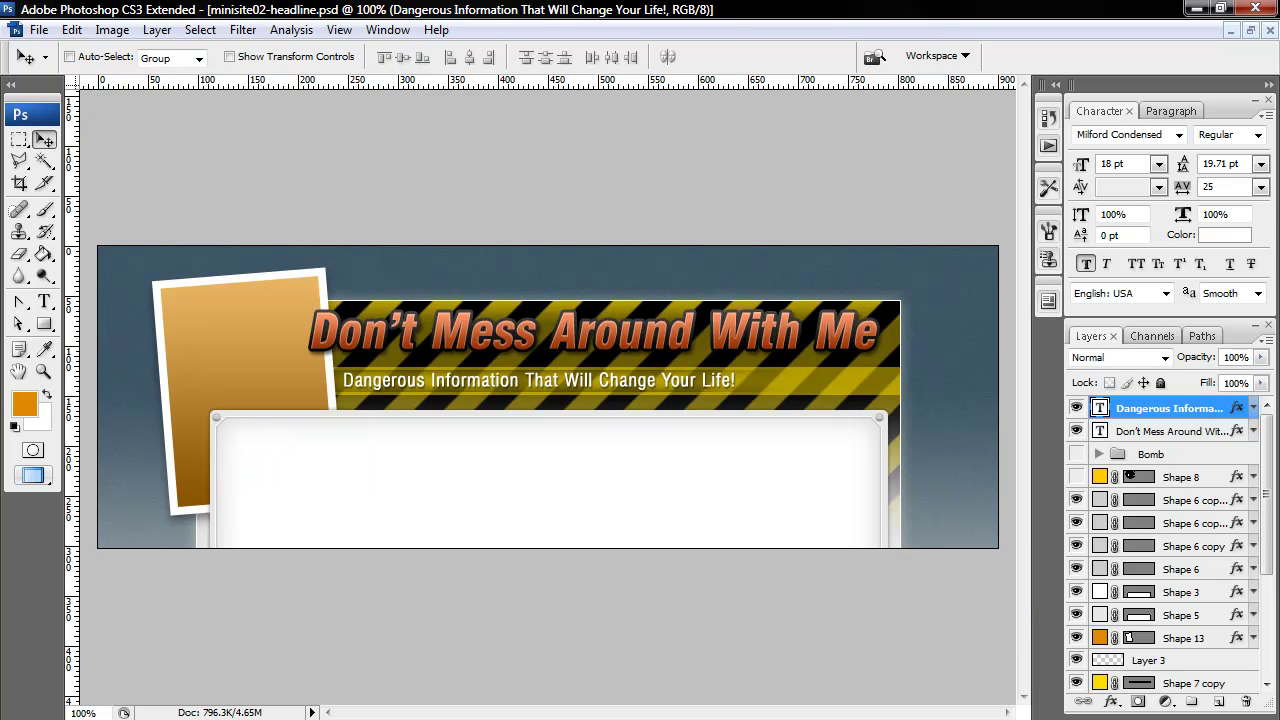
{"action": "key", "text": "alt+Tab"}
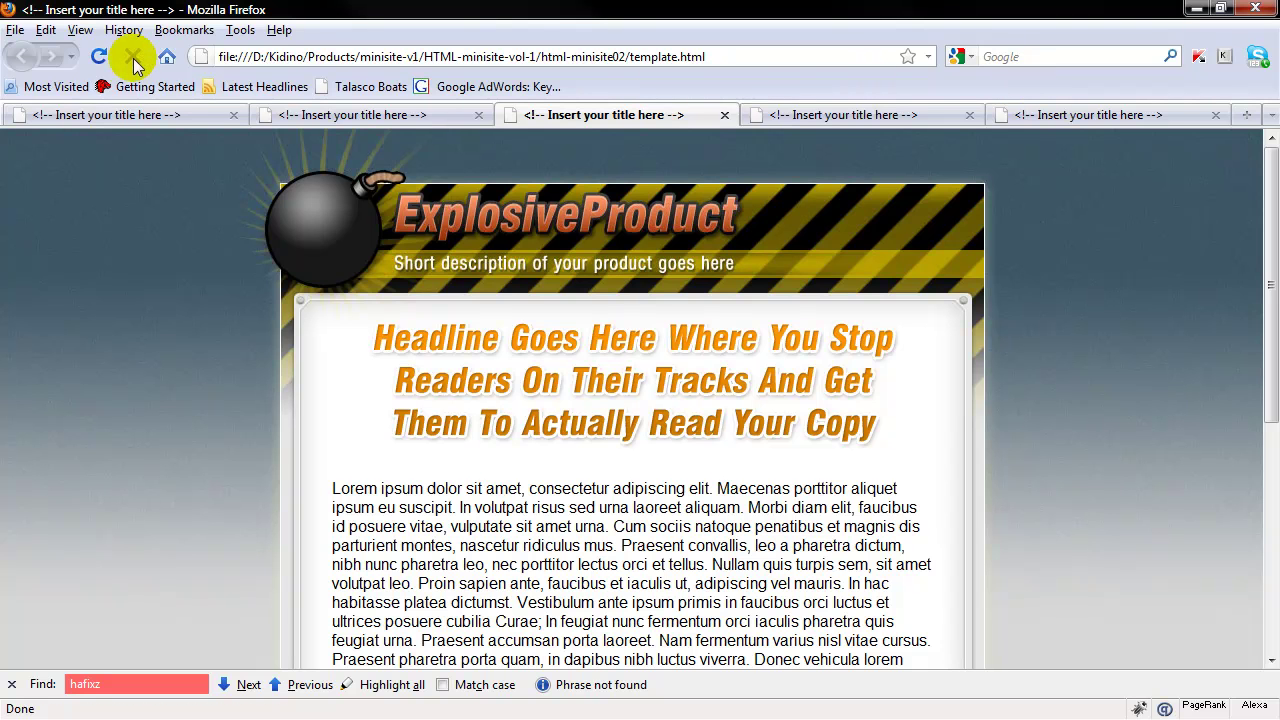
Step: Reload template.html in Firefox to show the 'Don't Mess Around With Me' header
{"action": "left_click", "coordinate": [98, 56]}
{"action": "left_click", "coordinate": [516, 562]}
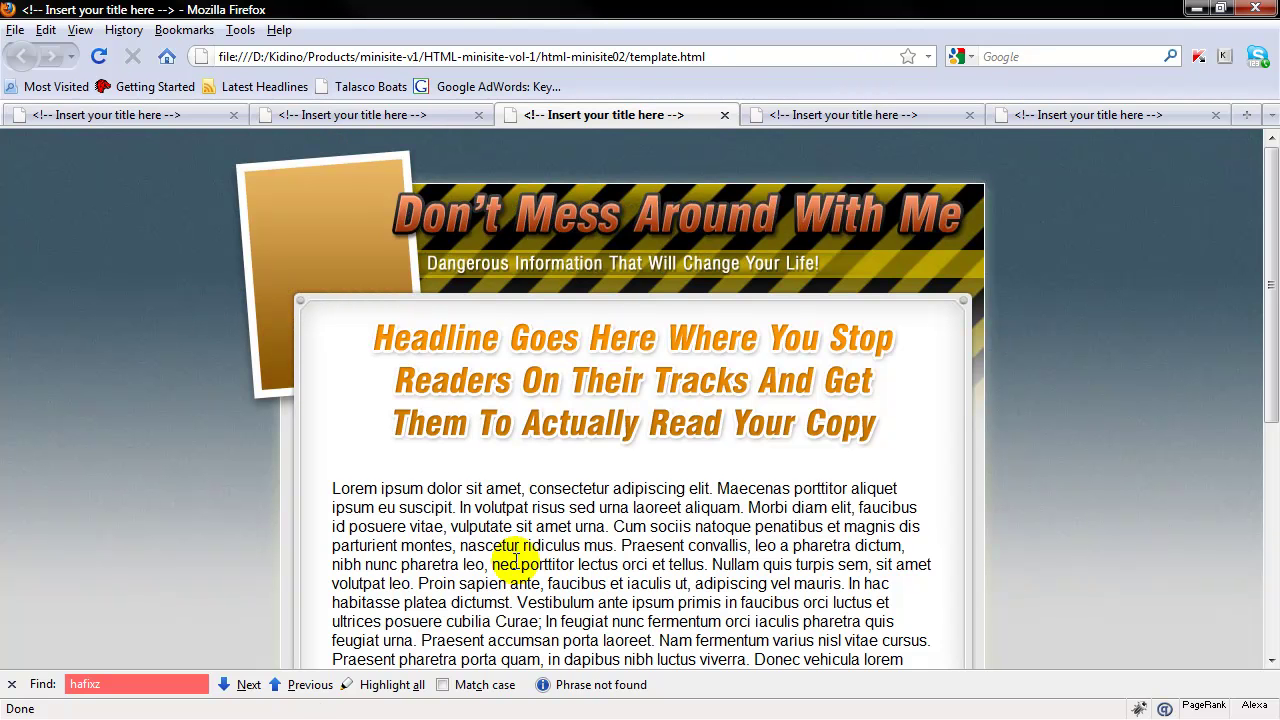